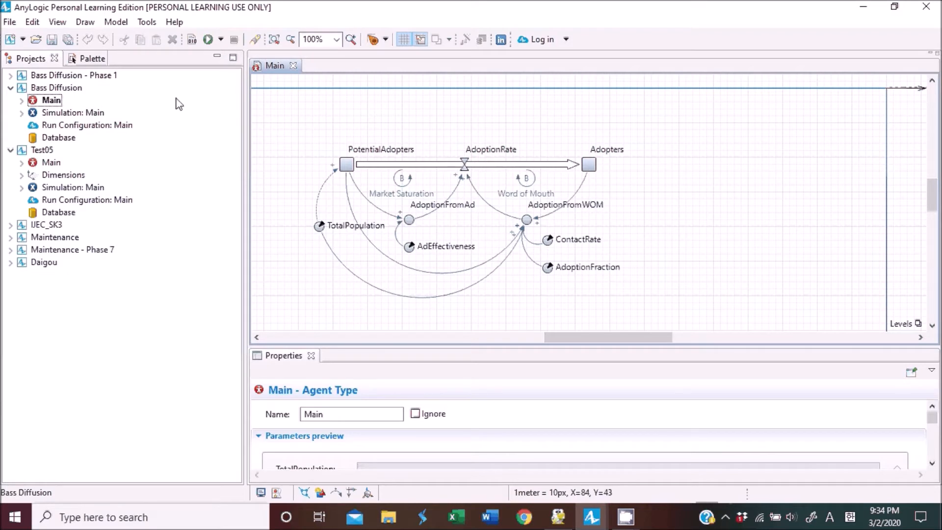
Add a Time Plot chart from the Analysis palette to the right of the Adopters stock, positioned near the top of the canvas.
left_click(81, 59)
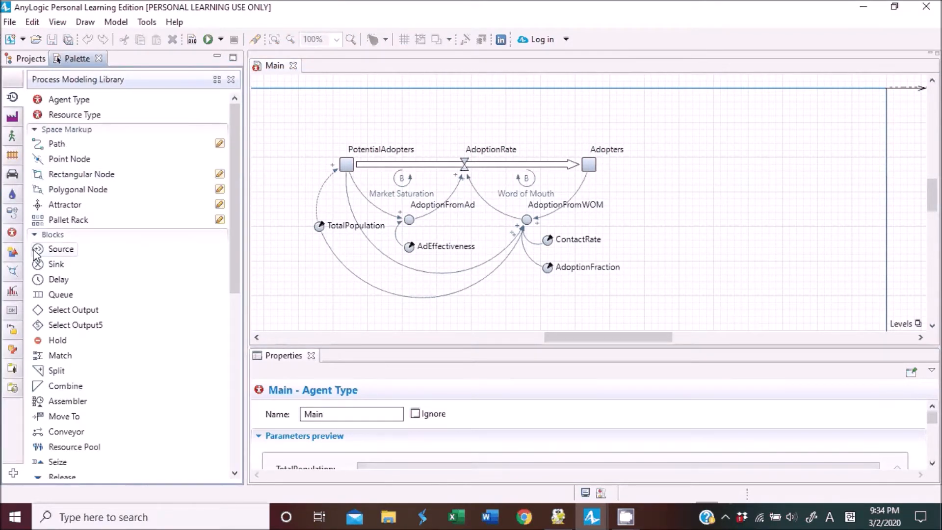
mouse_move(18, 295)
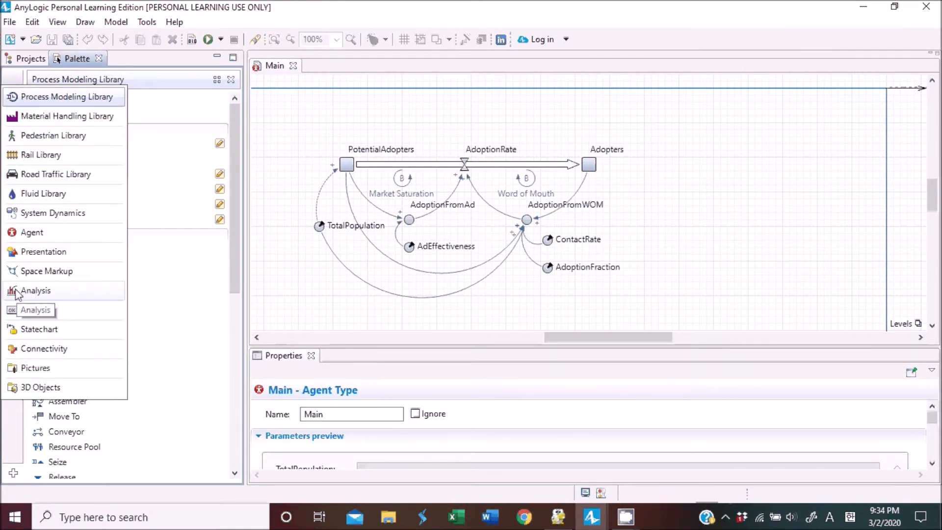
left_click(20, 294)
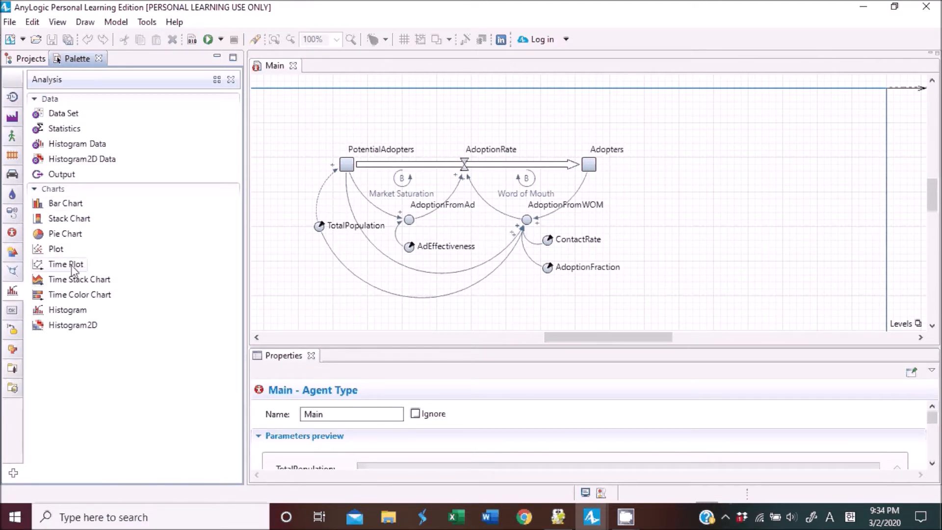
left_click_drag(60, 270, 665, 167)
left_click_drag(845, 245, 878, 245)
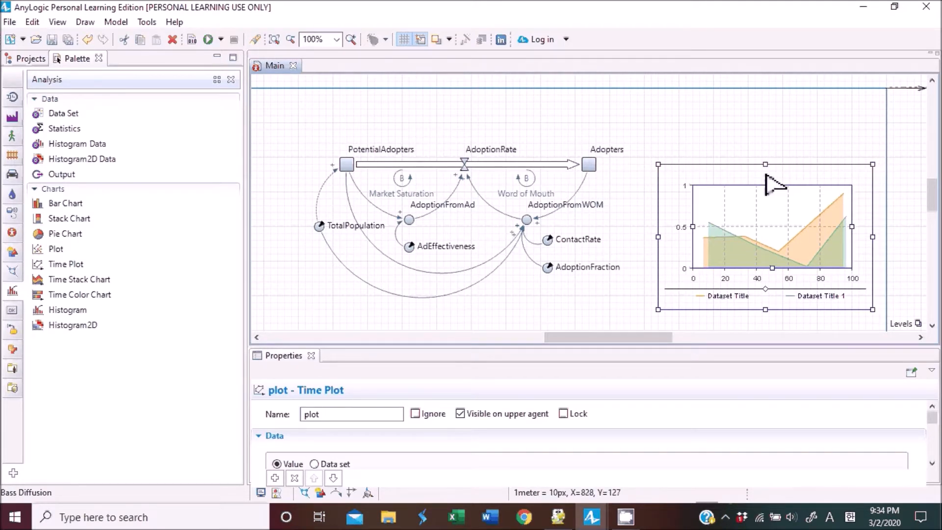
left_click_drag(742, 171, 743, 109)
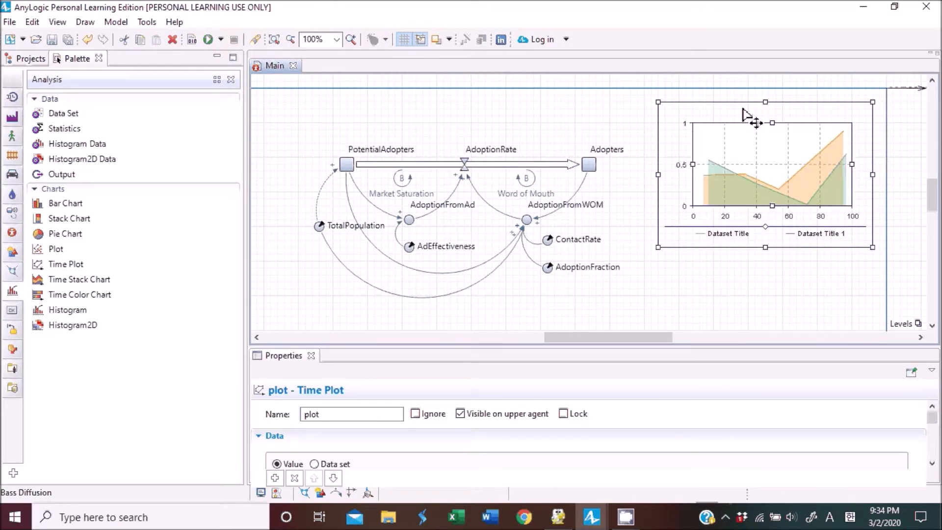
Set the chart's first dataset title to Adopters.
left_click_drag(646, 347, 614, 289)
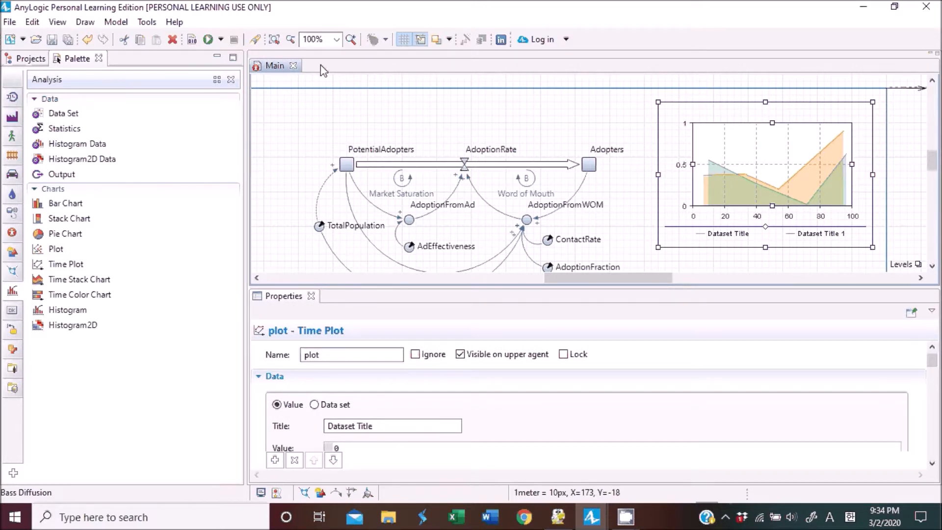
left_click(437, 384)
scroll(437, 384, "down", 1)
scroll(435, 380, "down", 1)
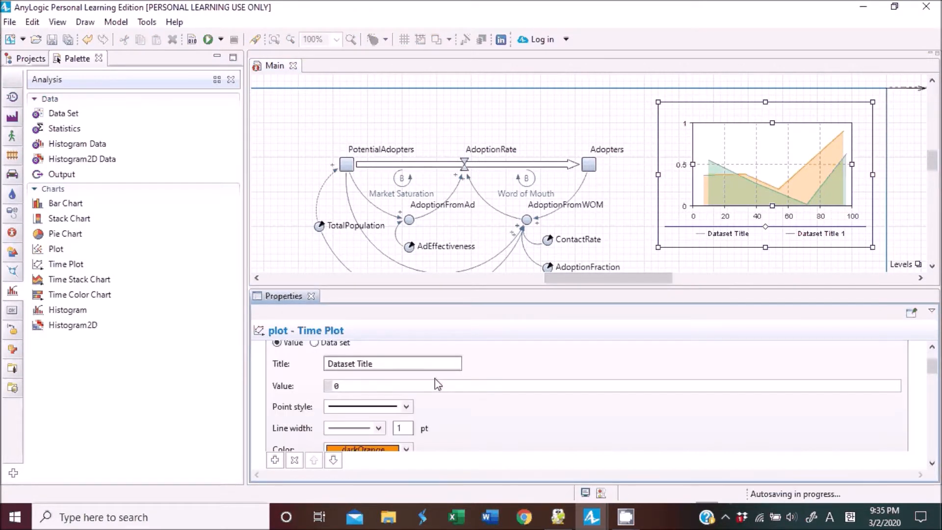
scroll(436, 379, "up", 1)
scroll(437, 383, "up", 1)
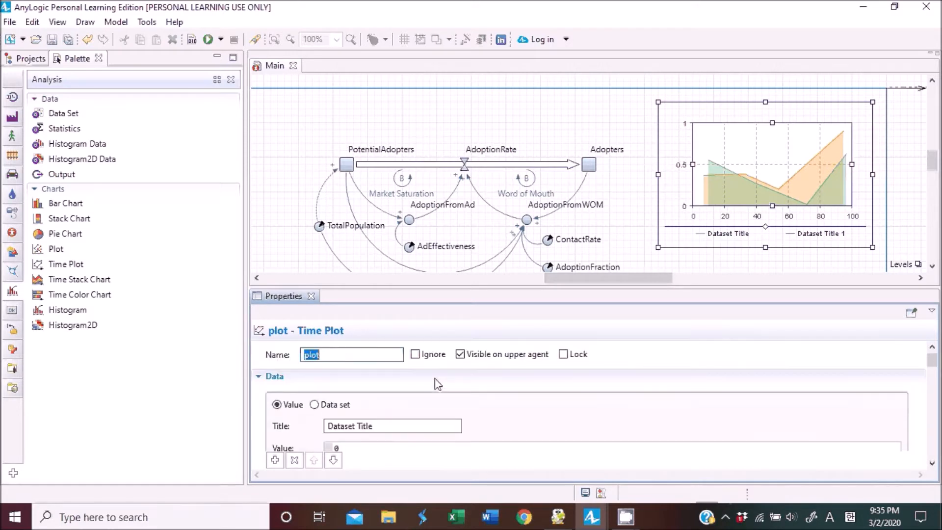
left_click(259, 379)
left_click(260, 377)
scroll(324, 378, "down", 2)
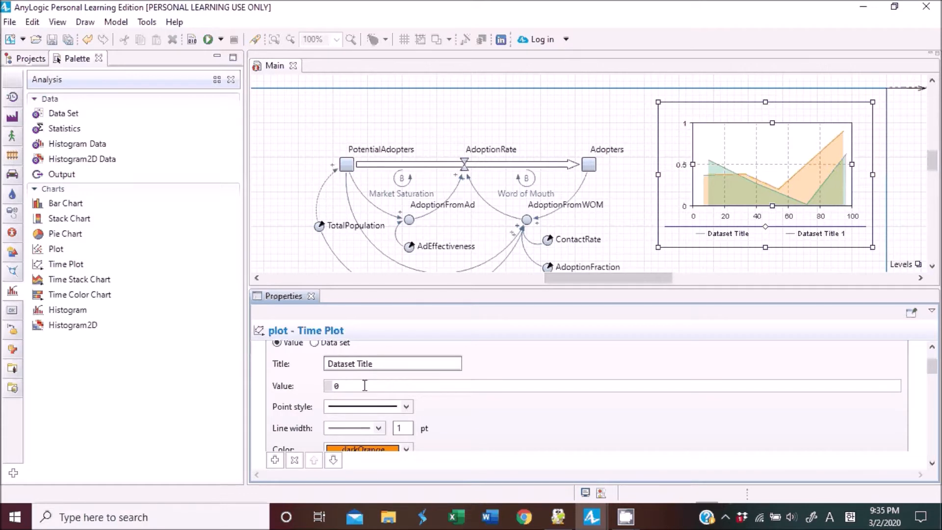
left_click(396, 362)
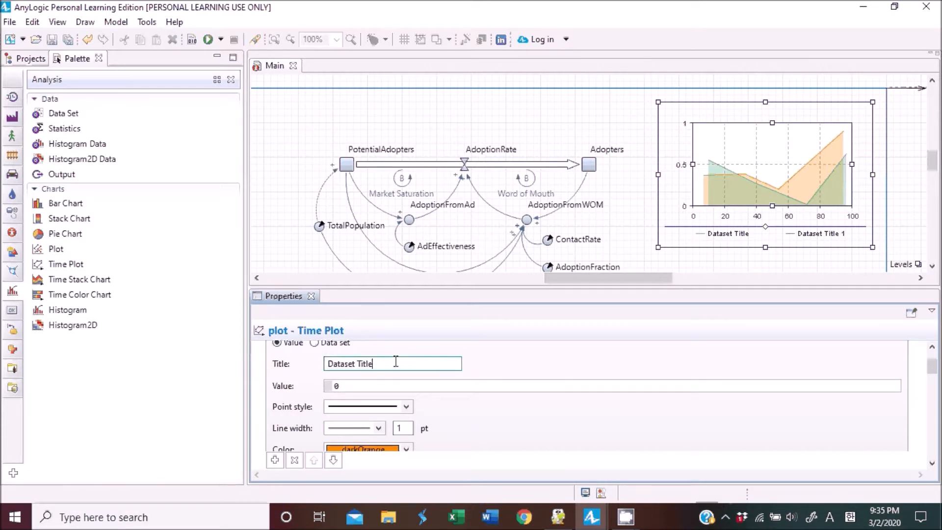
left_click_drag(396, 361, 307, 373)
type("Adopters")
Set the first dataset's value to Adopters and its color to red.
left_click(351, 387)
key("BackSpace")
type("Adopters")
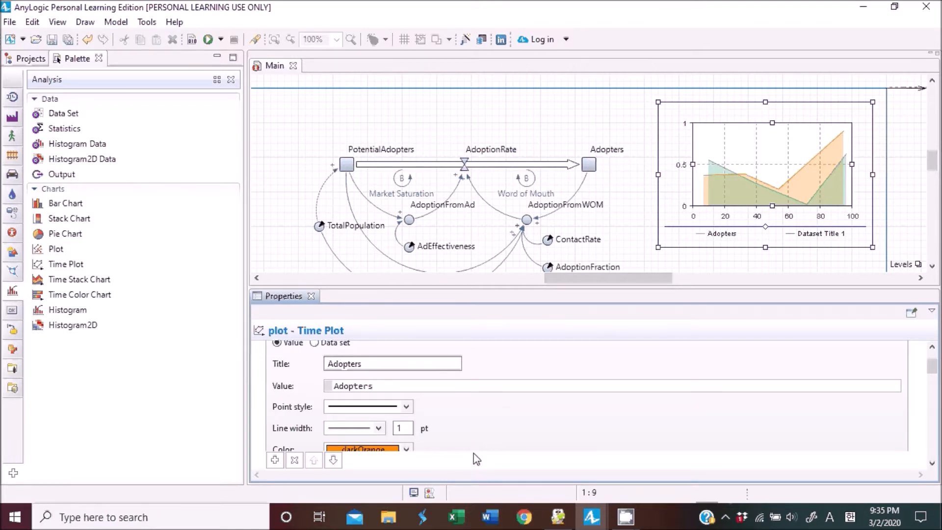
scroll(505, 400, "down", 1)
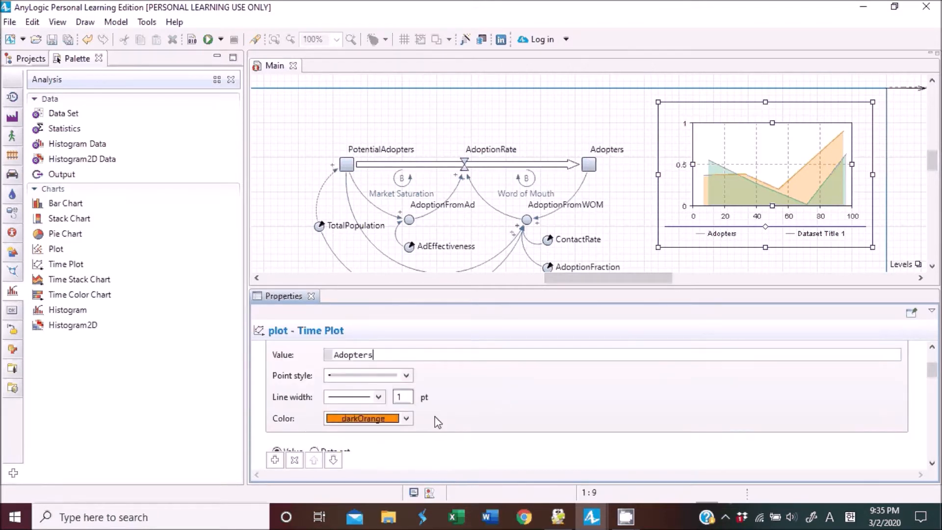
left_click(406, 418)
left_click(335, 435)
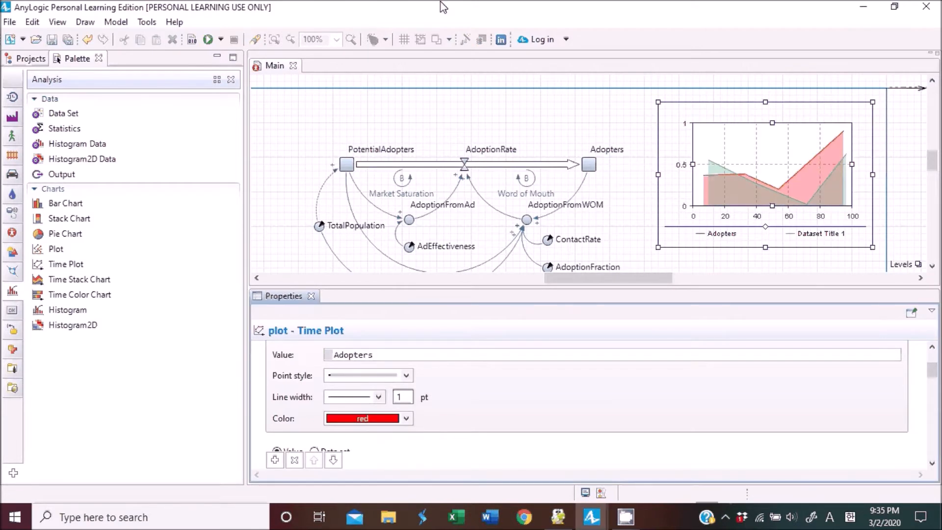
Set the second dataset's title to Potential adopters.
scroll(713, 375, "down", 1)
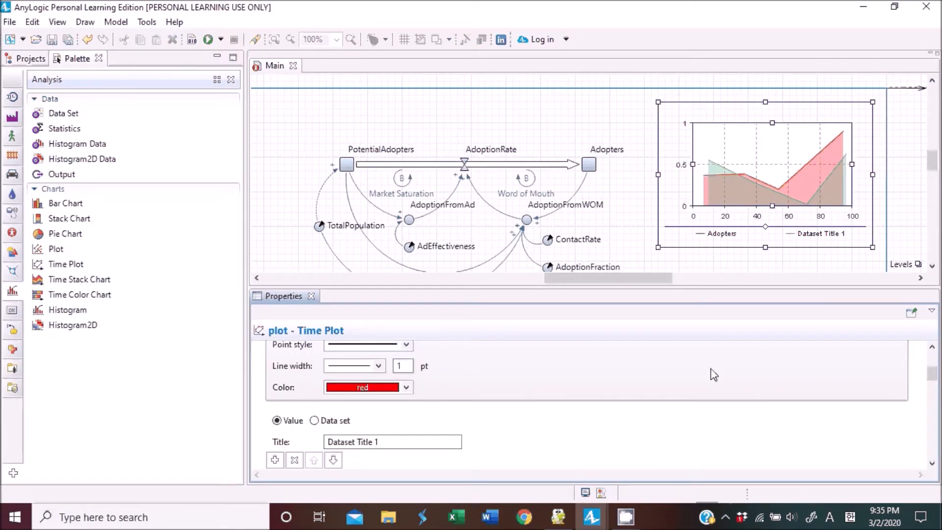
scroll(713, 375, "down", 3)
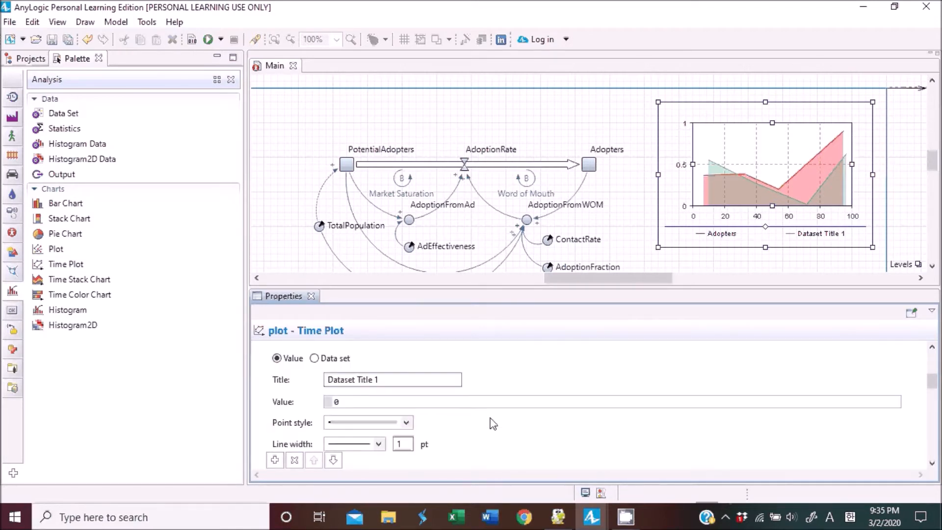
left_click(388, 352)
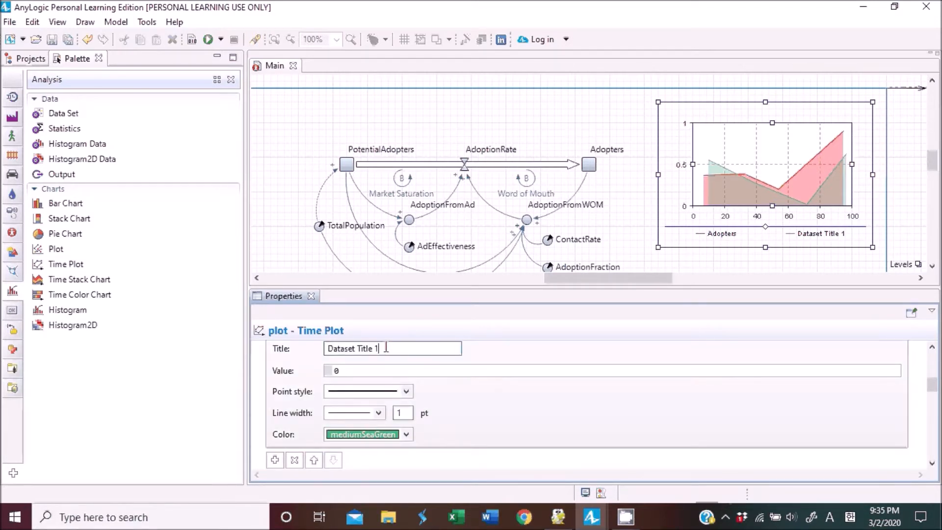
left_click_drag(388, 351, 284, 345)
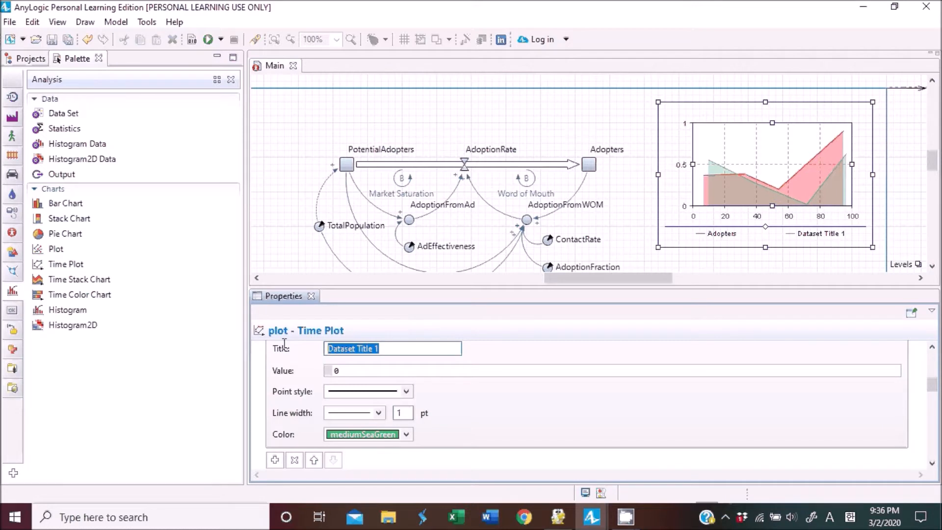
type("Potentia")
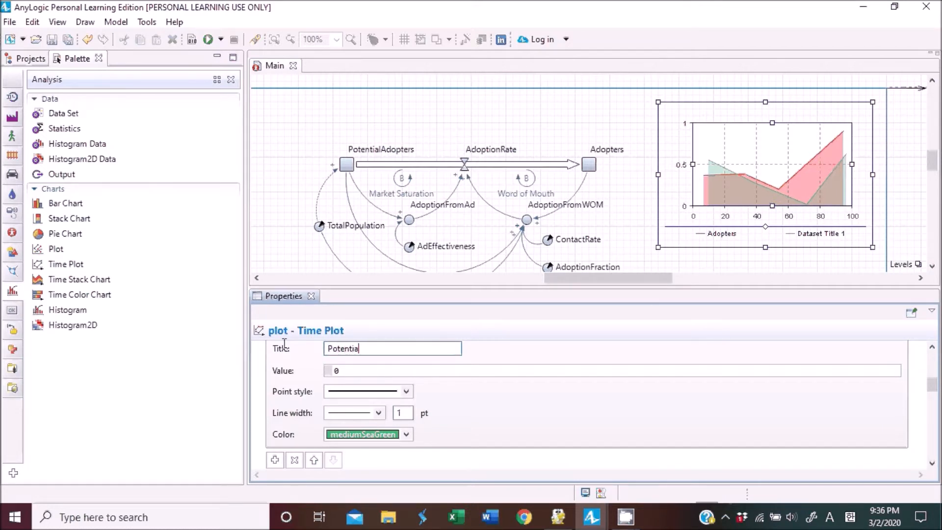
type("l adopters")
left_click(371, 369)
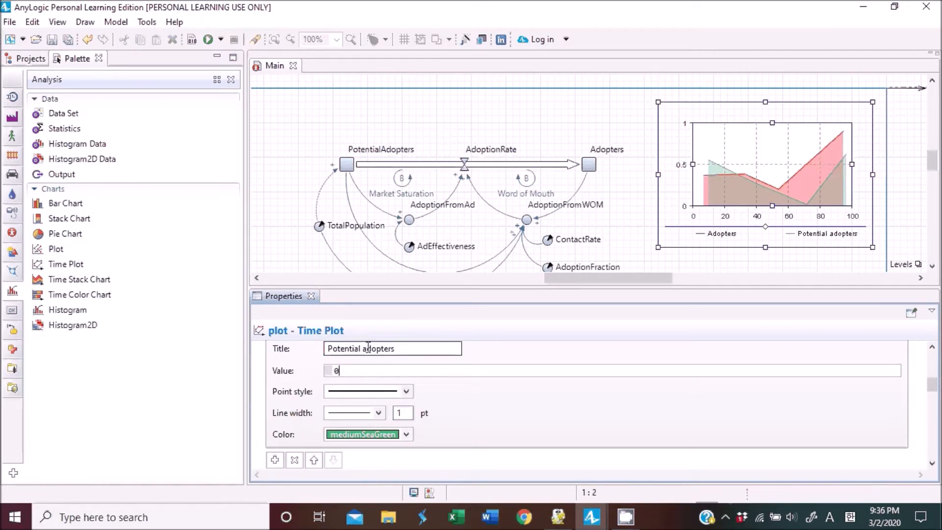
Set the second dataset's value to PotentialAdopters and its color to blue.
left_click_drag(417, 347, 313, 346)
left_click(378, 371)
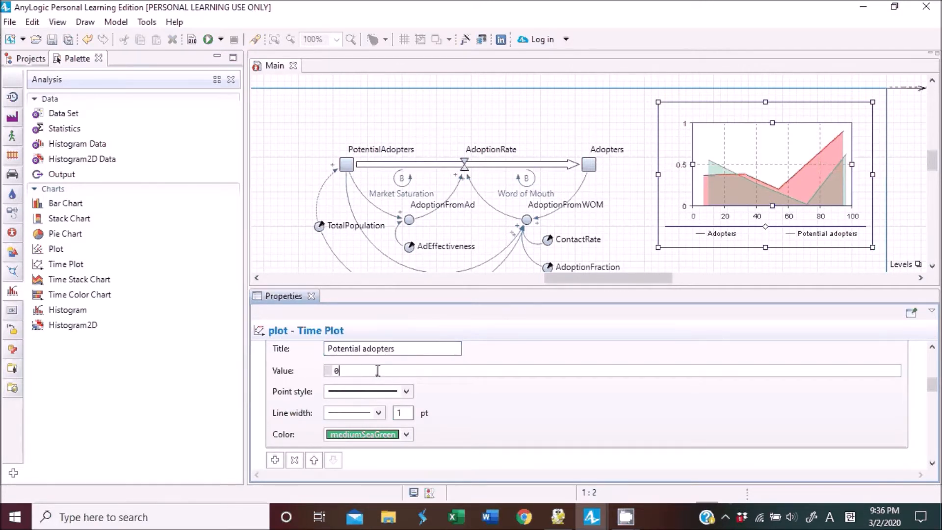
left_click_drag(378, 371, 293, 373)
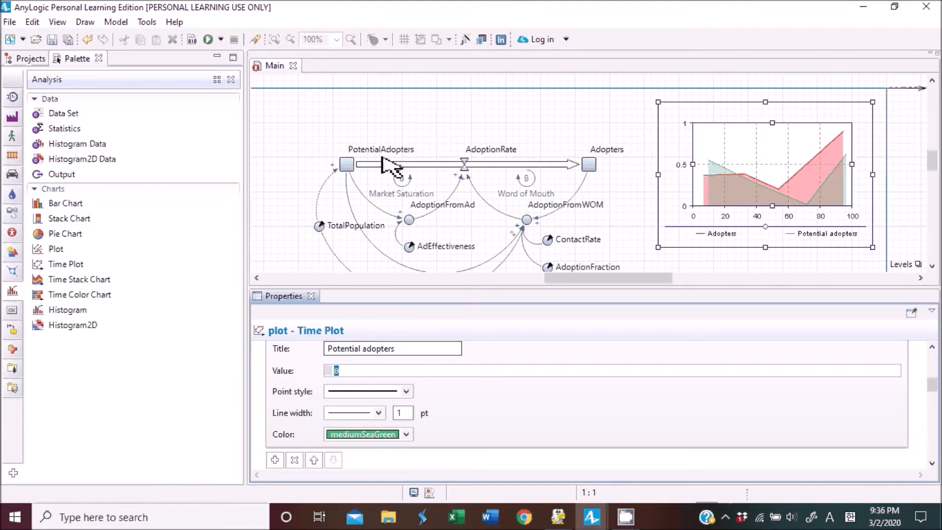
type("P")
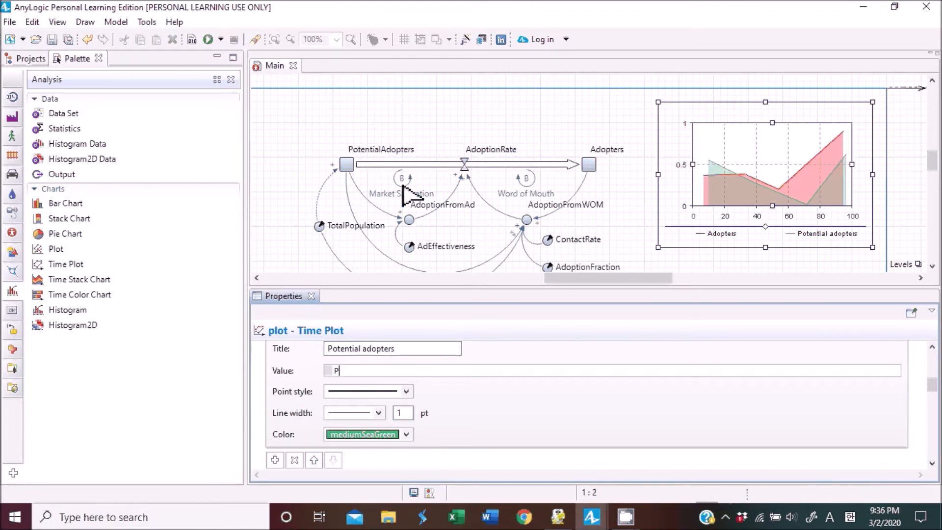
type("otentialAdopters")
left_click(406, 435)
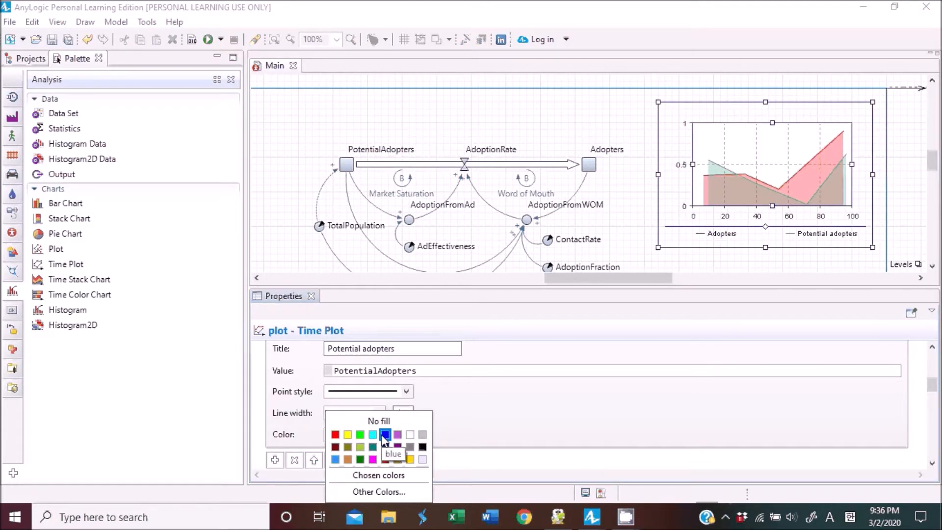
left_click(385, 435)
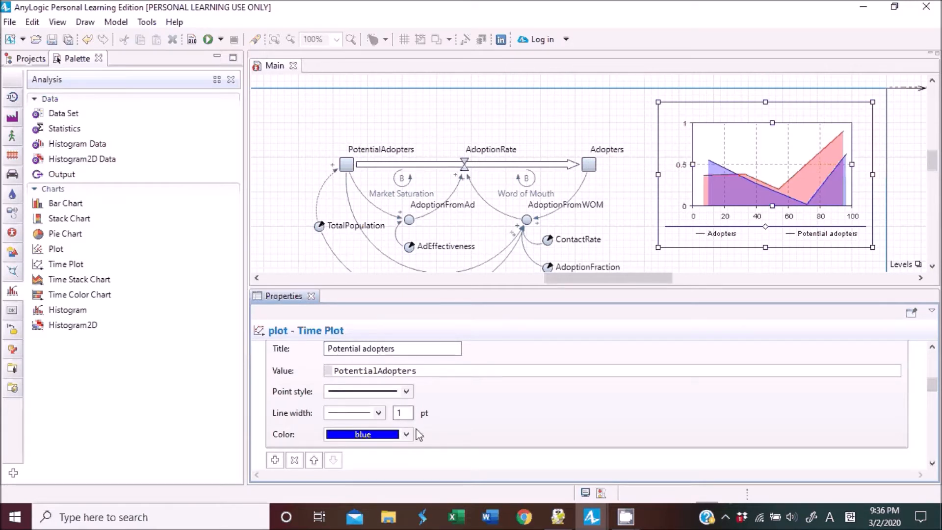
Turn off the fill area under line option in the chart's appearance settings.
scroll(434, 415, "up", 3)
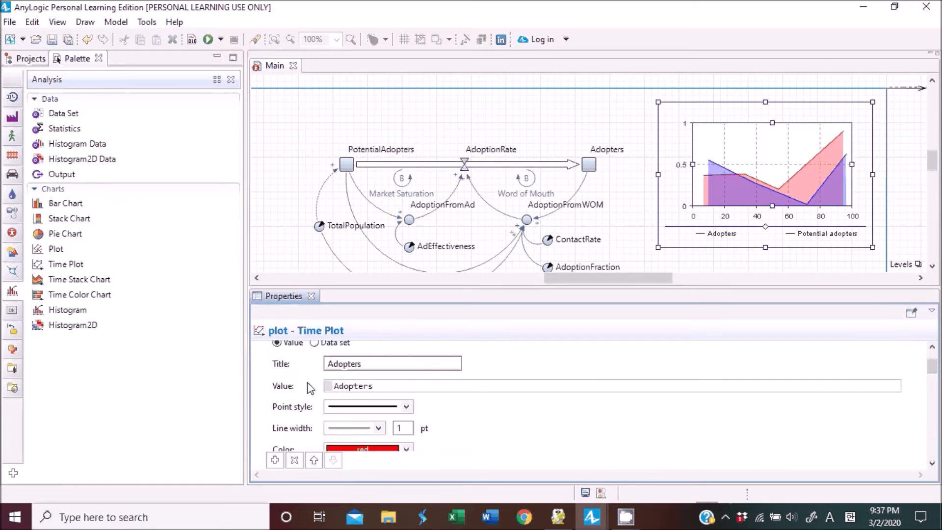
scroll(769, 391, "up", 2)
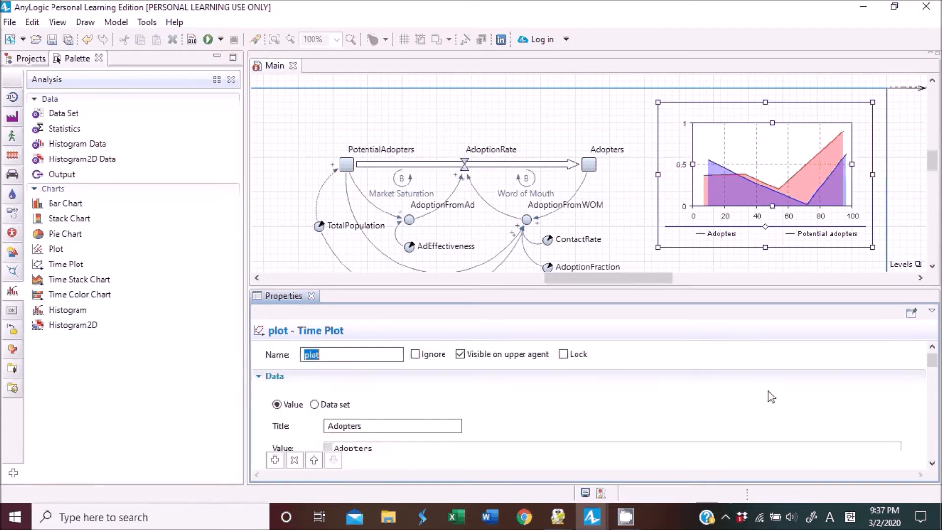
left_click(258, 378)
scroll(417, 387, "down", 3)
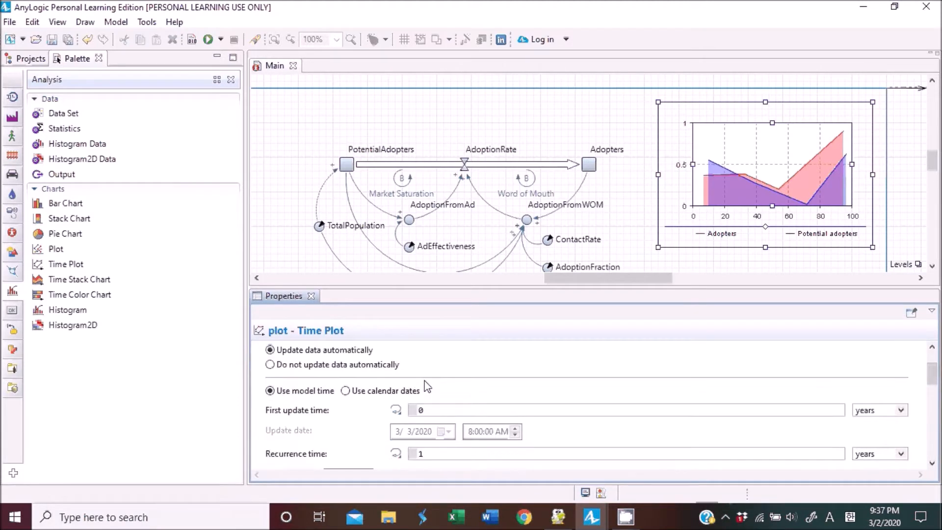
scroll(417, 376, "up", 2)
scroll(396, 374, "up", 2)
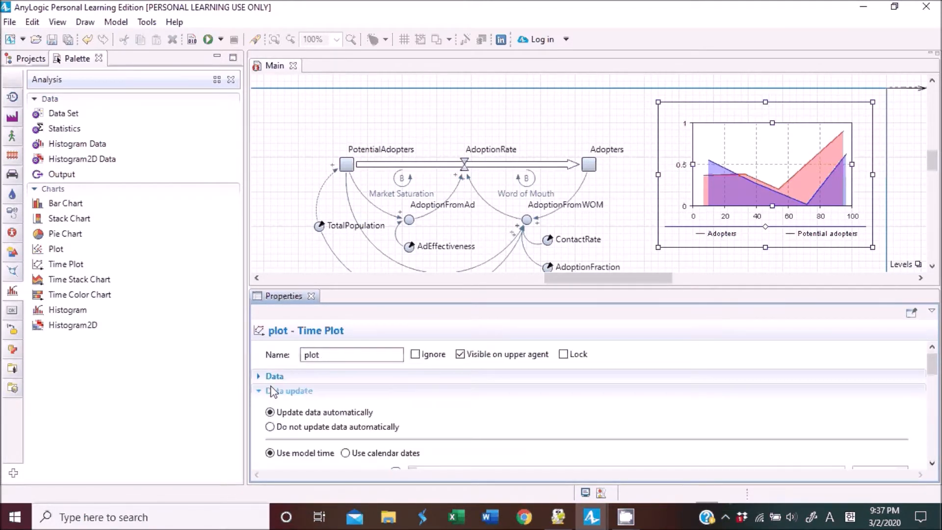
left_click(260, 394)
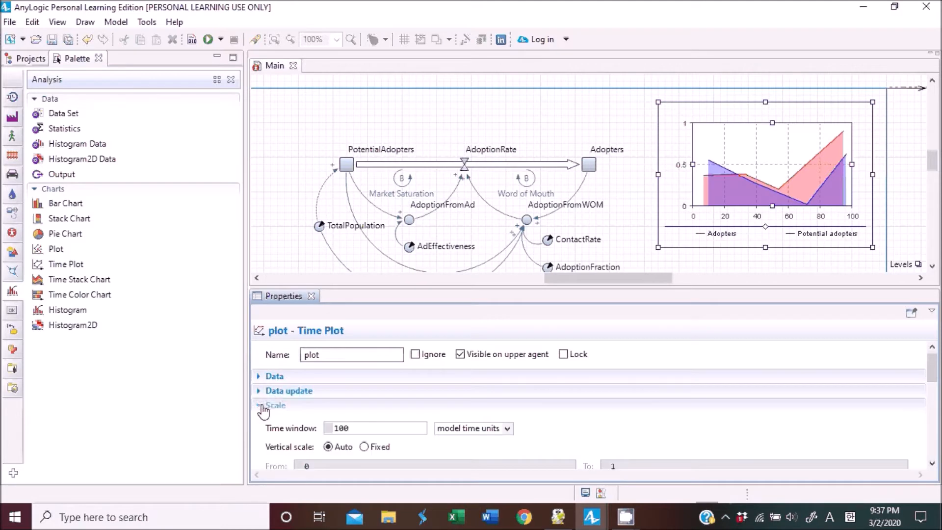
left_click(263, 407)
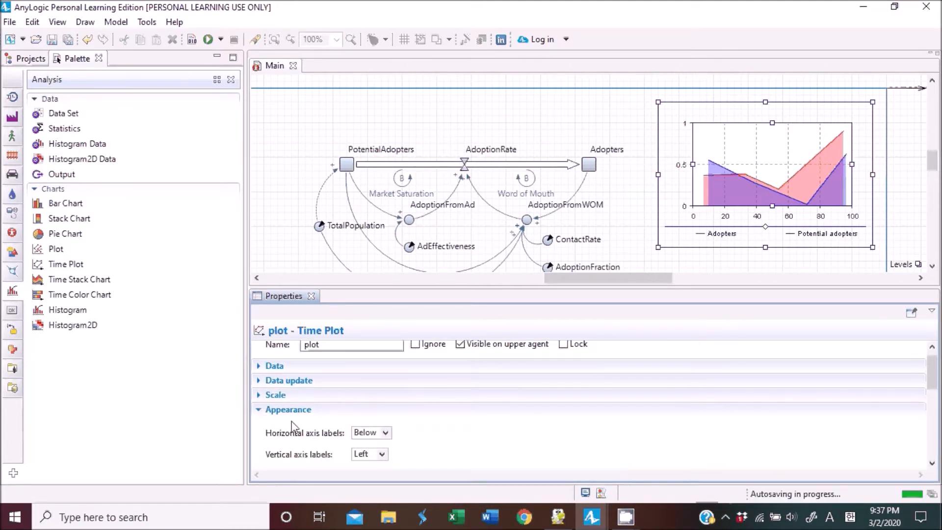
scroll(327, 415, "down", 1)
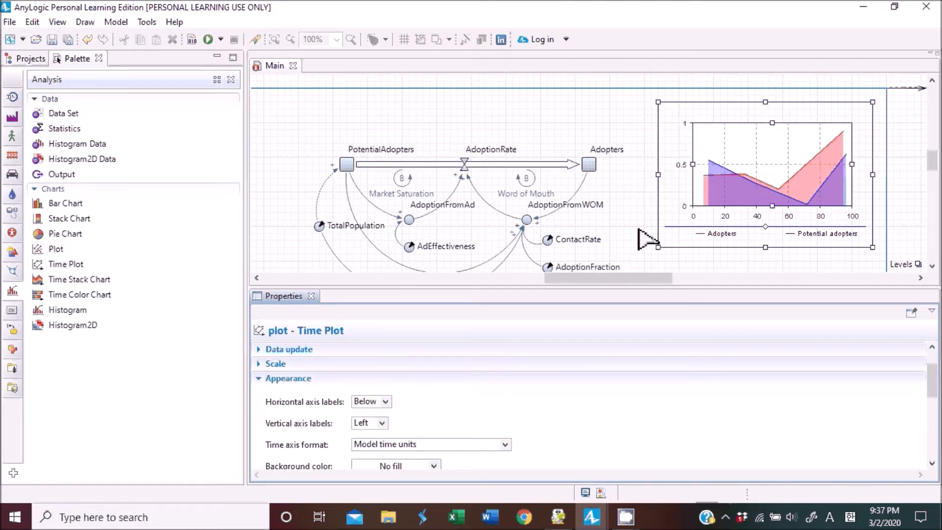
scroll(491, 356, "down", 3)
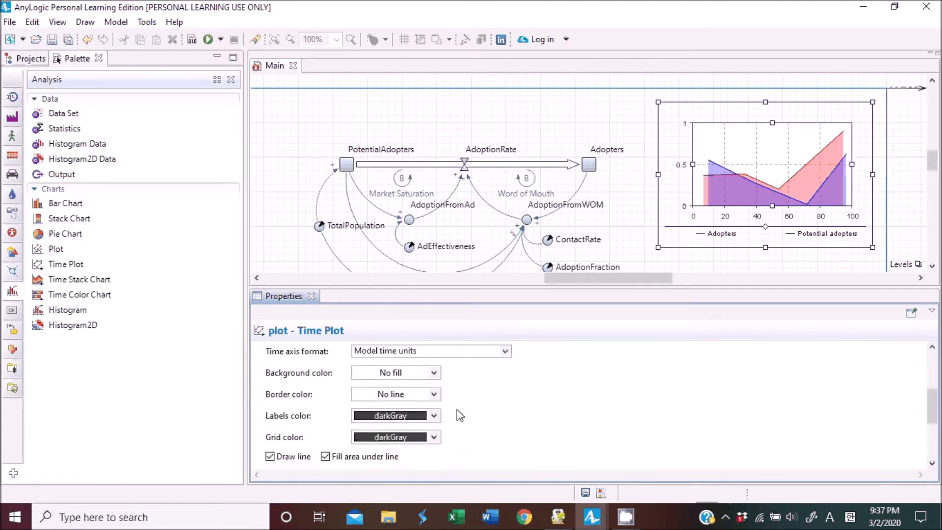
left_click(325, 457)
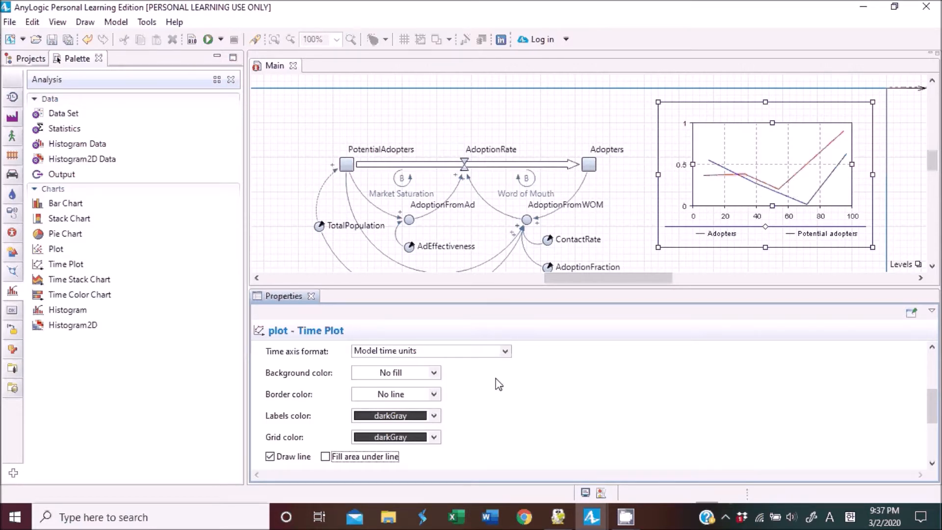
scroll(626, 398, "up", 1)
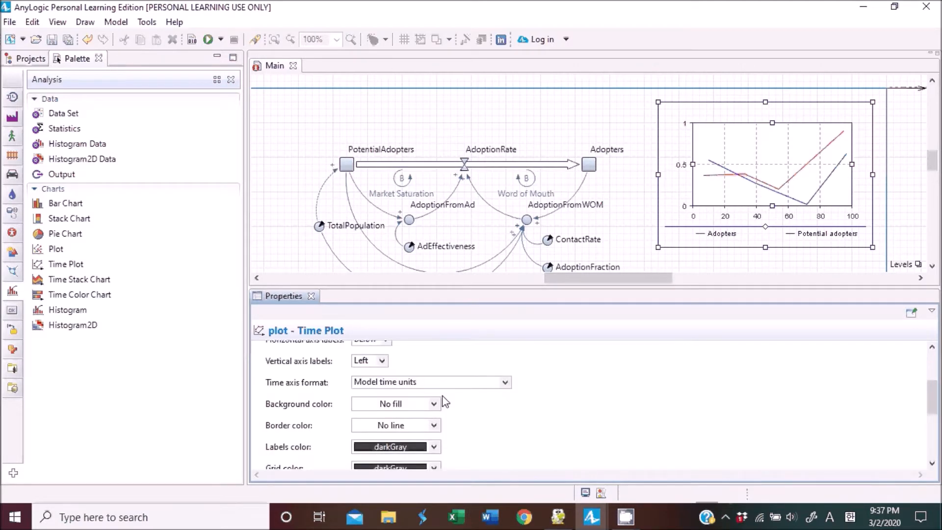
scroll(445, 402, "up", 2)
left_click(259, 378)
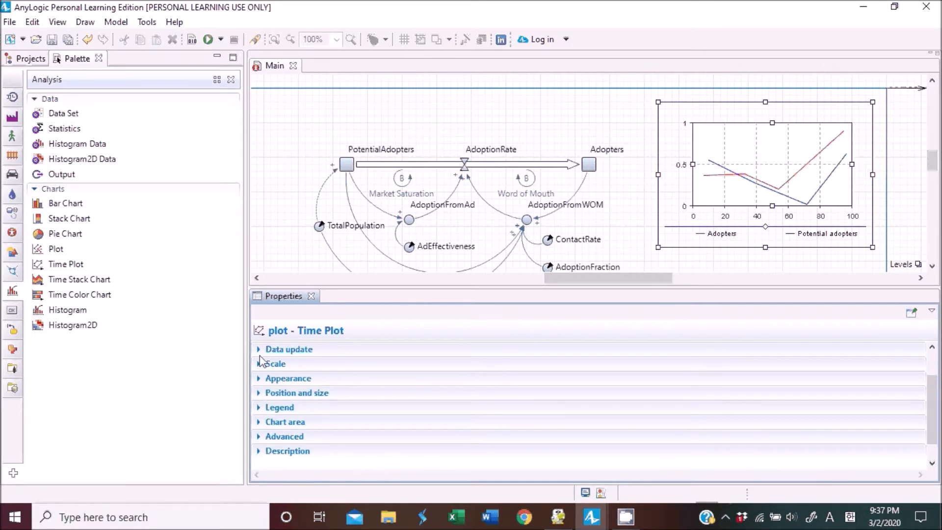
Set the Adopters time plot's data update recurrence time to 0.1 years.
left_click(268, 349)
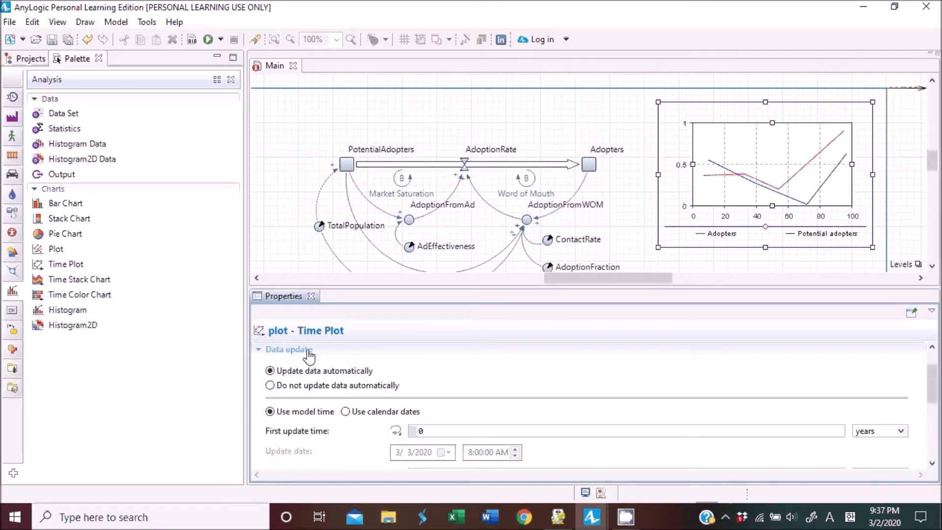
scroll(412, 378, "down", 1)
scroll(448, 400, "down", 1)
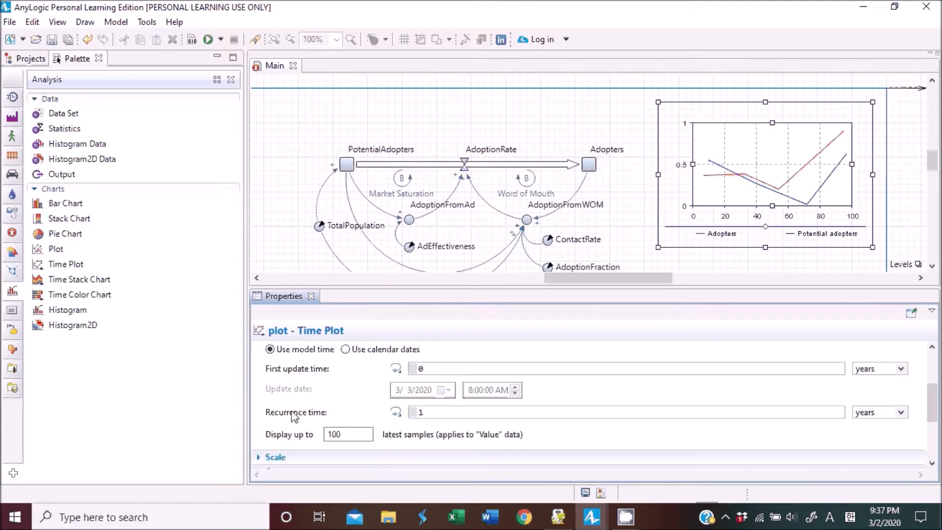
double_click(544, 412)
type("0.1")
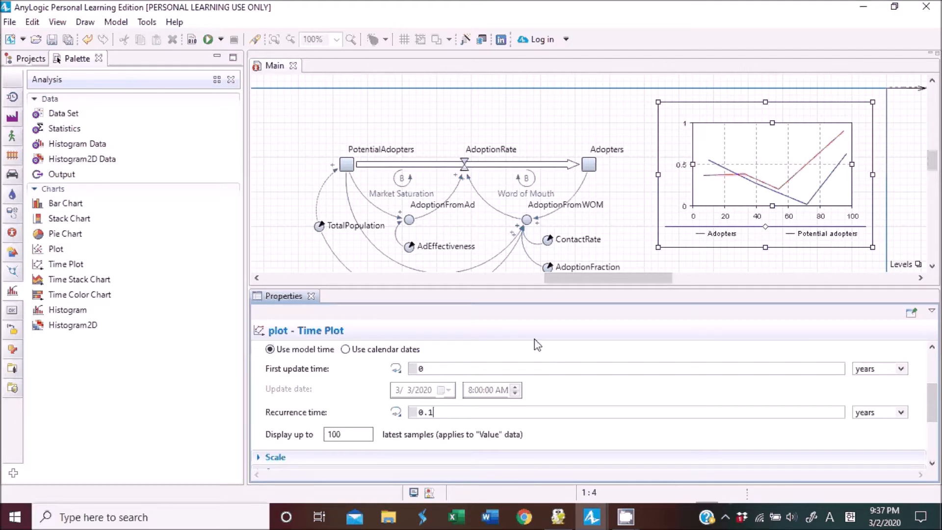
Add a second Time Plot below the first chart and widen it to match.
scroll(696, 213, "down", 3)
scroll(695, 212, "down", 3)
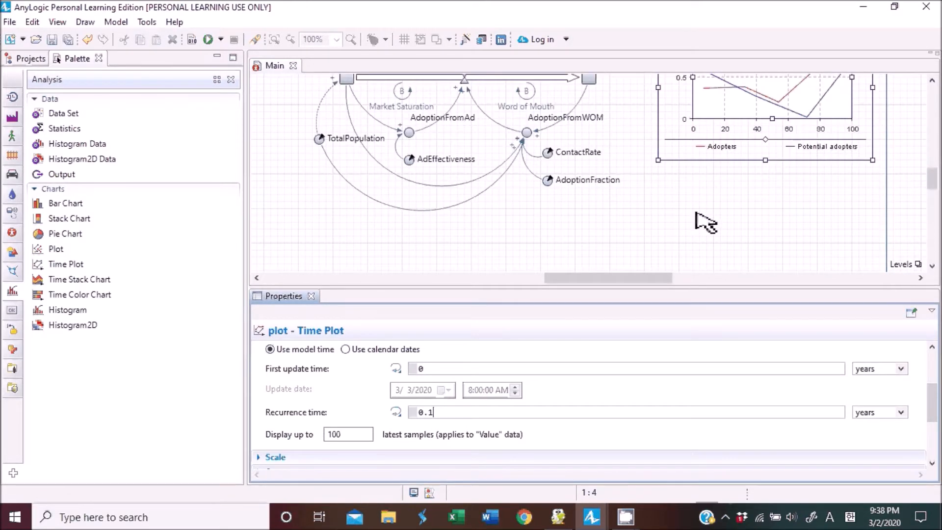
left_click(701, 222)
scroll(711, 231, "up", 3)
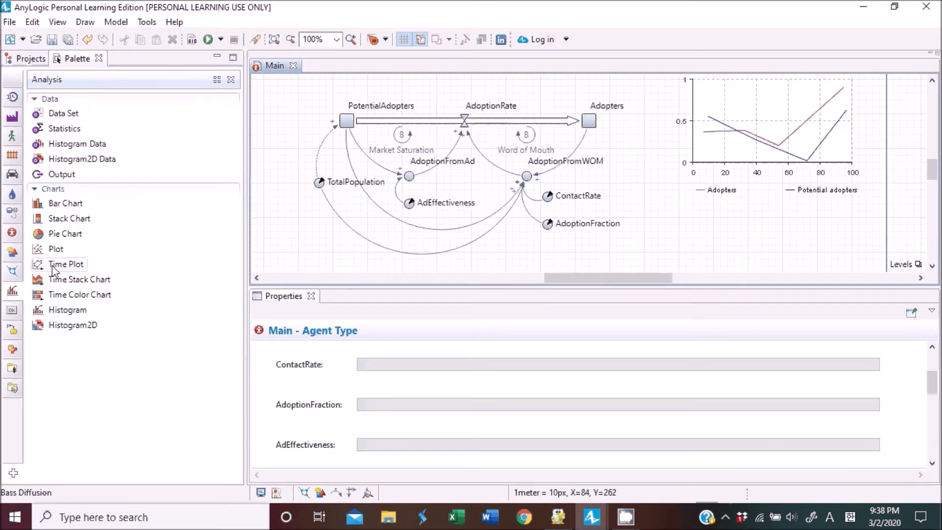
left_click_drag(54, 269, 656, 209)
scroll(788, 216, "down", 5)
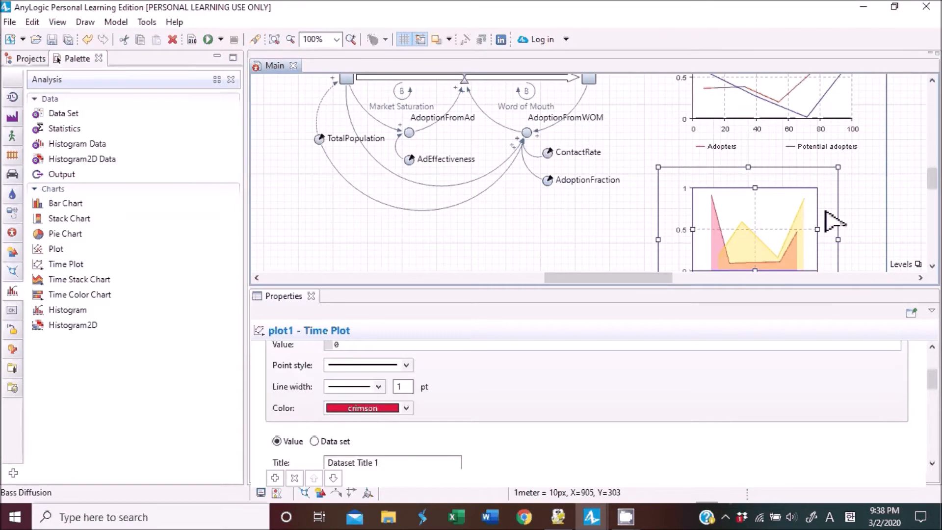
left_click_drag(838, 210, 879, 210)
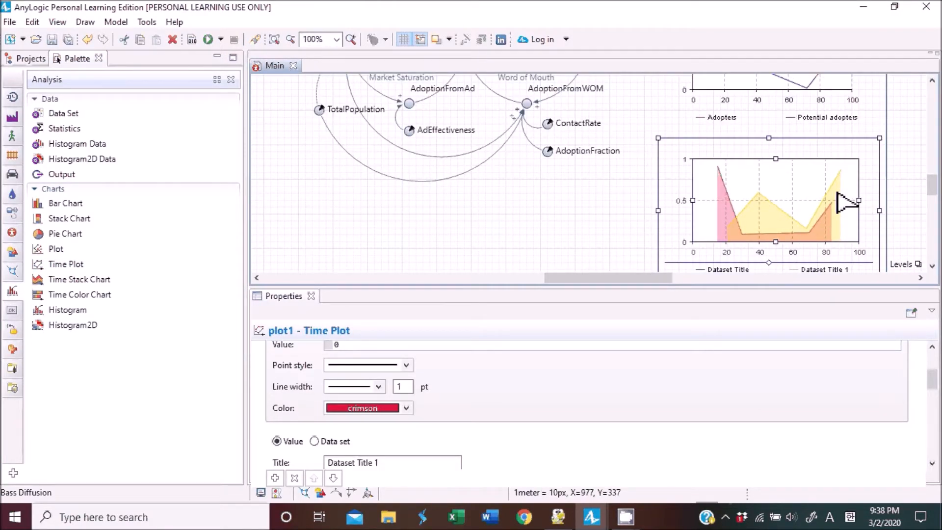
Set the new plot's first dataset title to Adoption Rate.
scroll(423, 399, "up", 2)
scroll(423, 400, "up", 2)
scroll(393, 398, "down", 2)
left_click(367, 395)
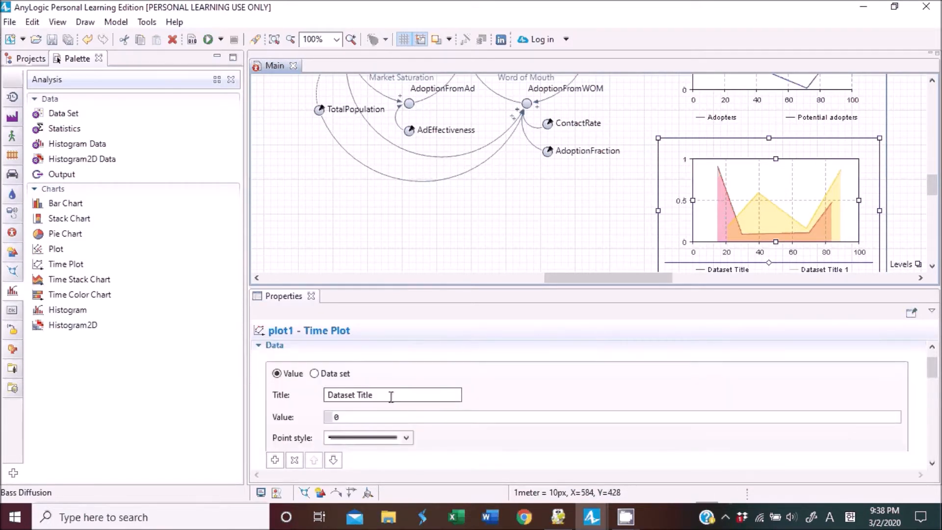
key("ctrl+a")
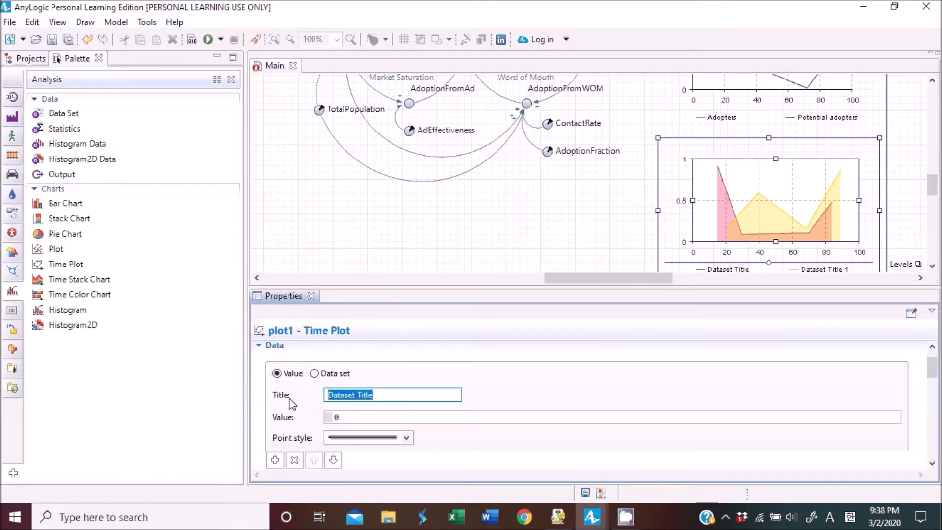
type("A")
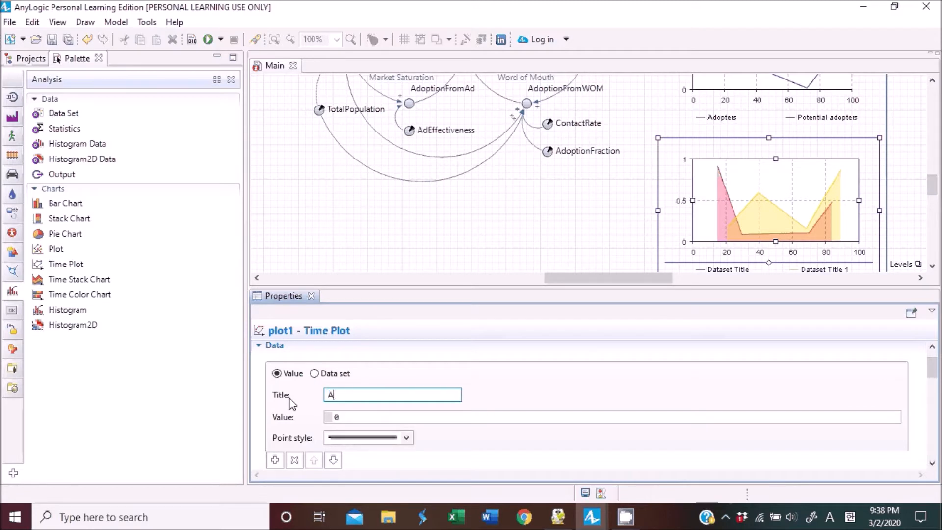
type("doption Rate")
Set the dataset's value to AdoptionRate and its color to lime.
left_click_drag(371, 417, 324, 418)
type("Adoptio")
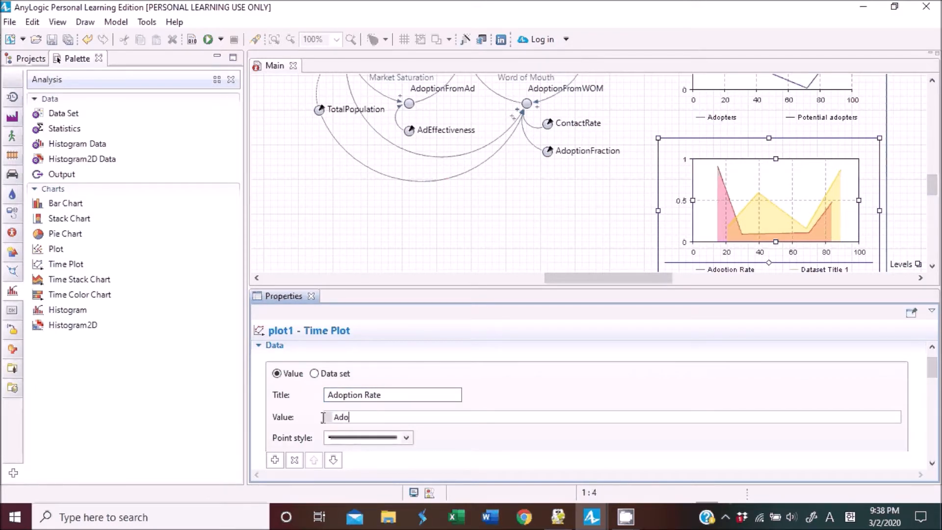
type("nRate")
scroll(393, 407, "up", 1)
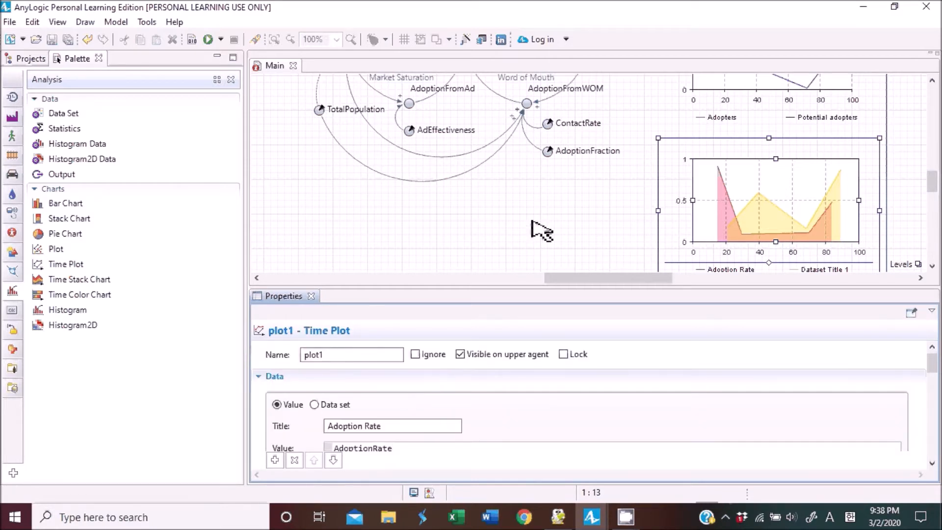
scroll(542, 229, "up", 2)
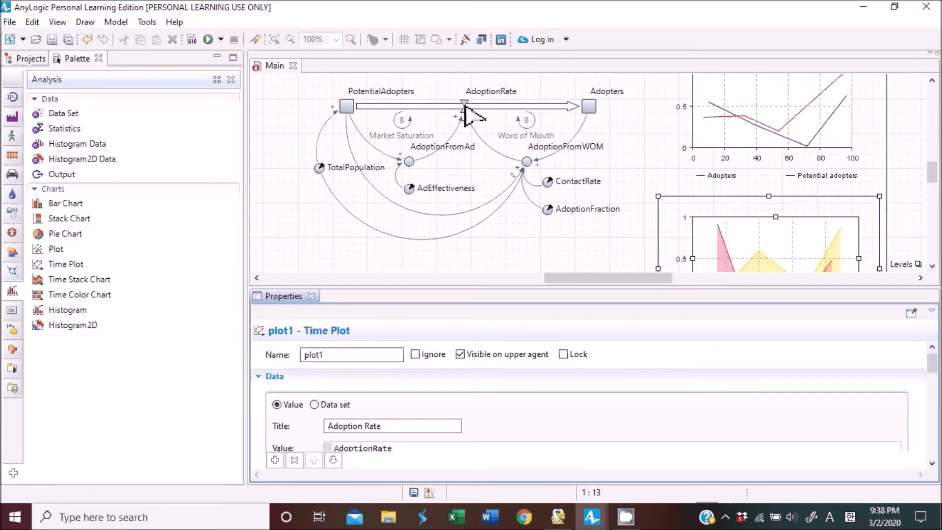
scroll(493, 355, "down", 2)
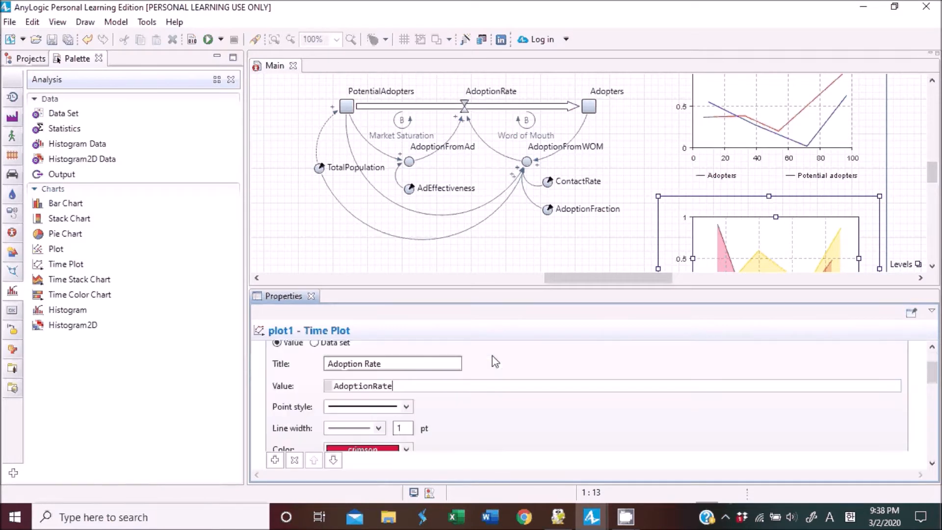
scroll(496, 393, "down", 1)
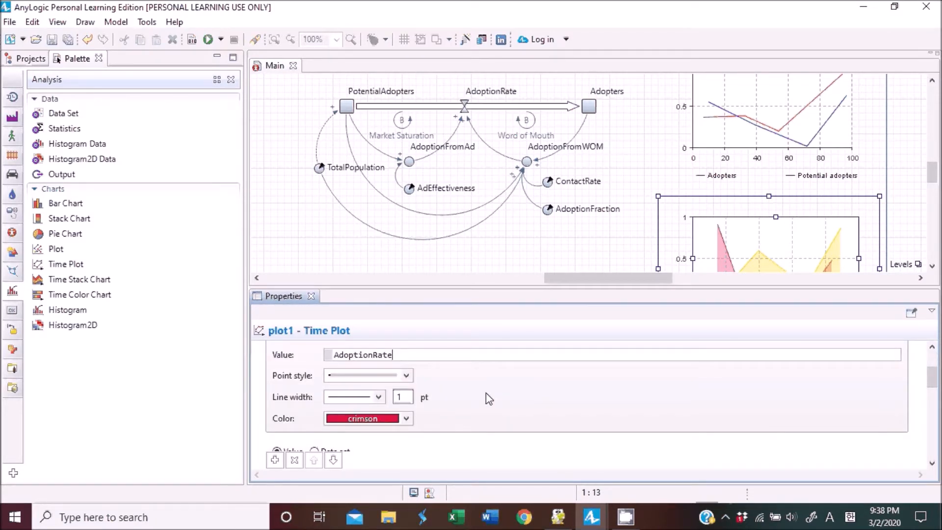
left_click(406, 418)
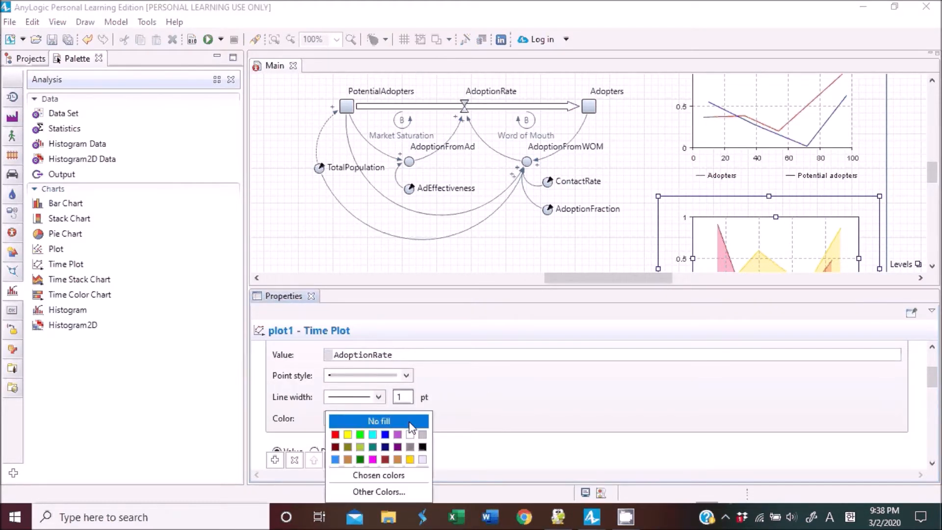
left_click(359, 435)
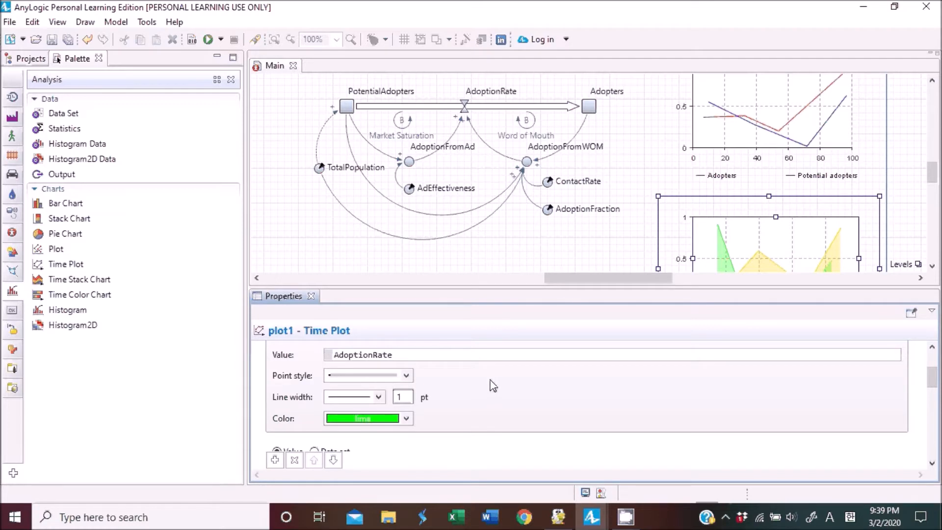
Set the second plot's data update recurrence time to 0.1 years.
scroll(494, 388, "up", 5)
left_click(297, 377)
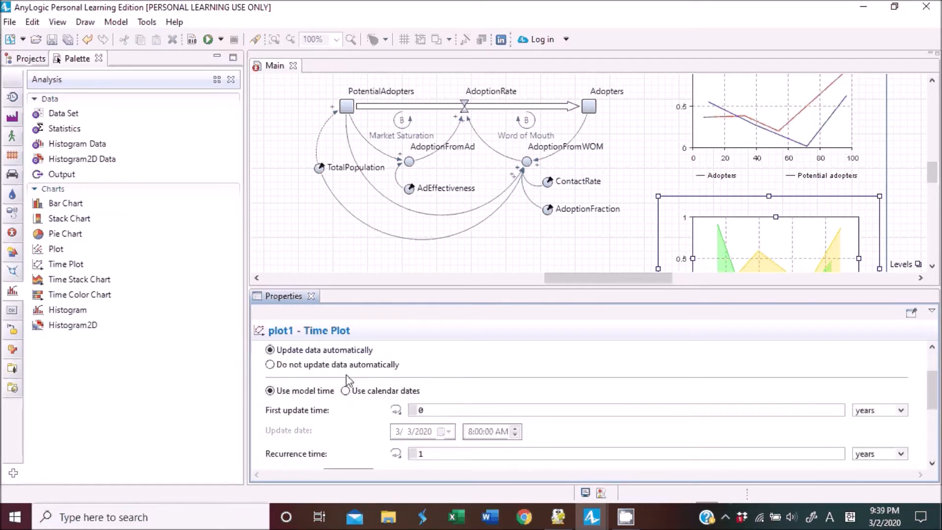
scroll(368, 388, "down", 5)
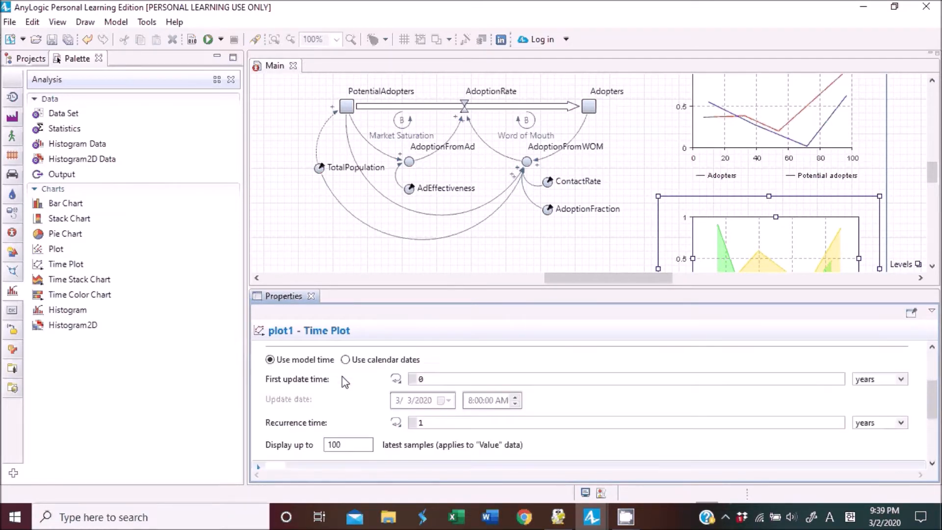
left_click(448, 387)
double_click(441, 391)
type("0.")
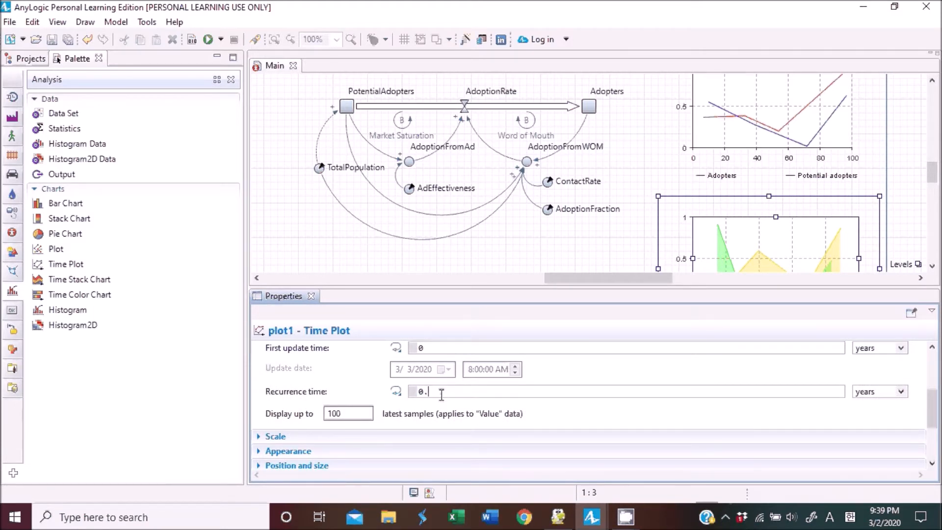
type("1")
Turn off the fill area under line option in the second plot's appearance settings.
left_click(288, 451)
scroll(434, 411, "down", 4)
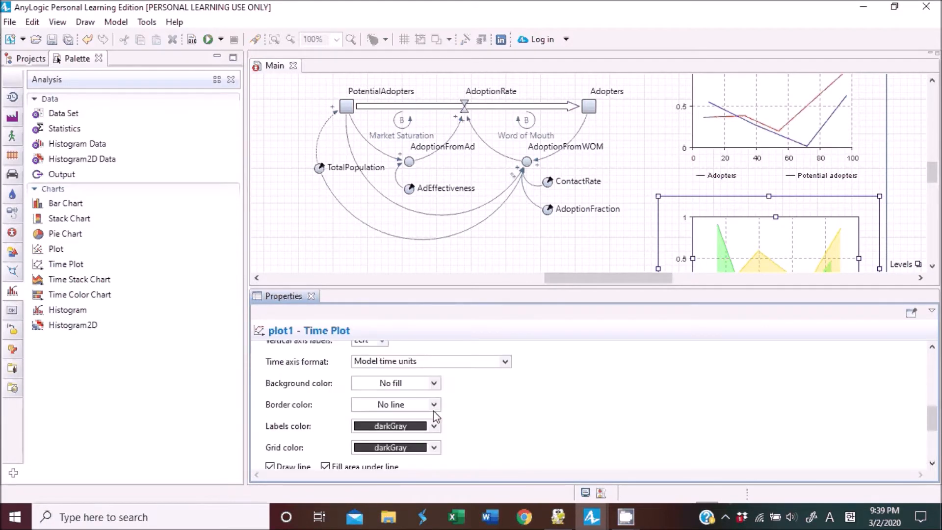
scroll(433, 413, "down", 3)
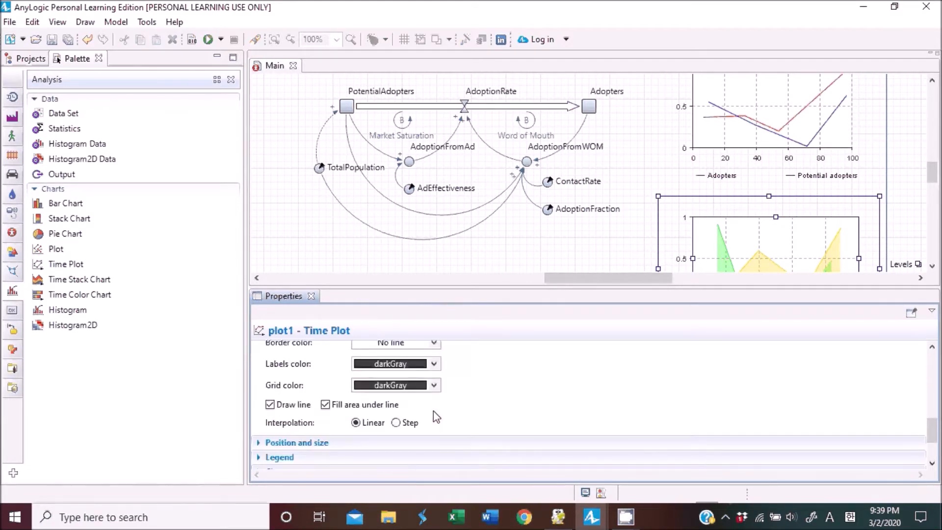
left_click(326, 404)
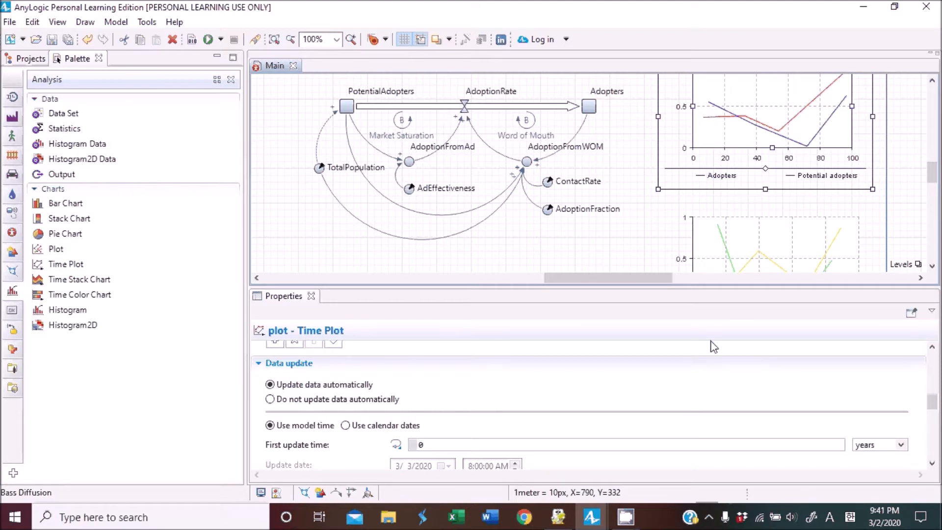
Set the first plot's scale time window to 8 model time units.
scroll(717, 353, "down", 3)
scroll(372, 410, "down", 1)
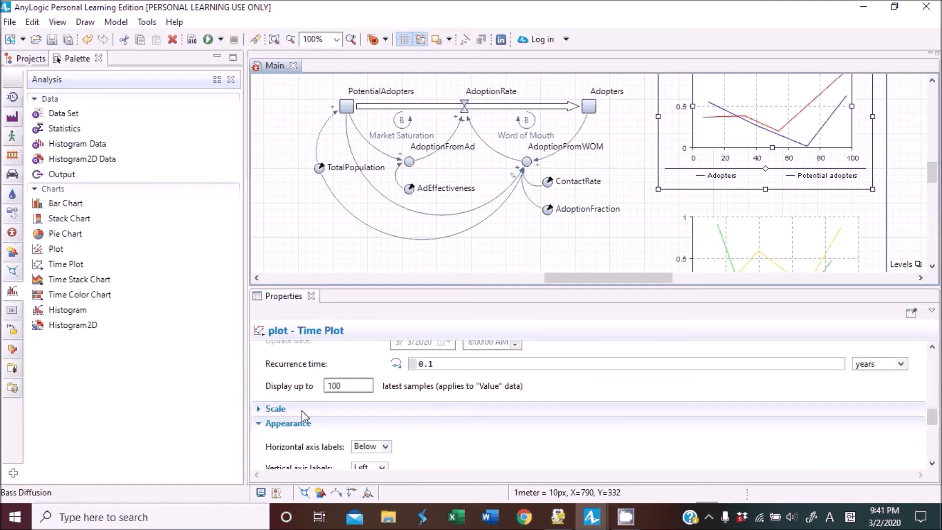
left_click(273, 409)
scroll(378, 400, "down", 1)
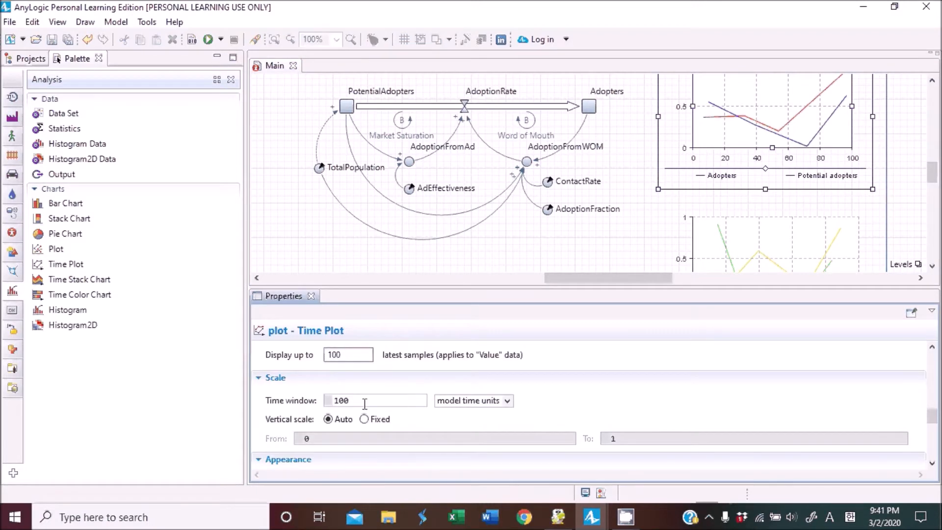
left_click(384, 399)
double_click(383, 399)
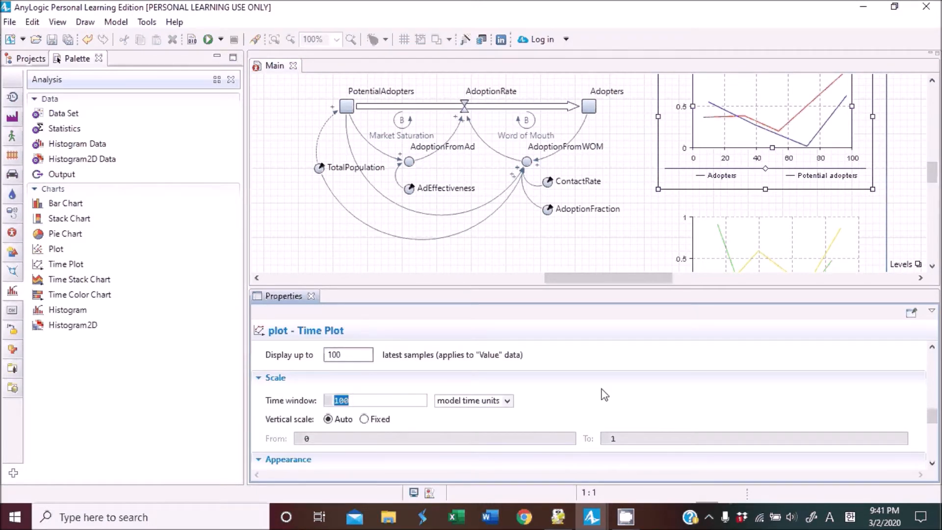
type("8")
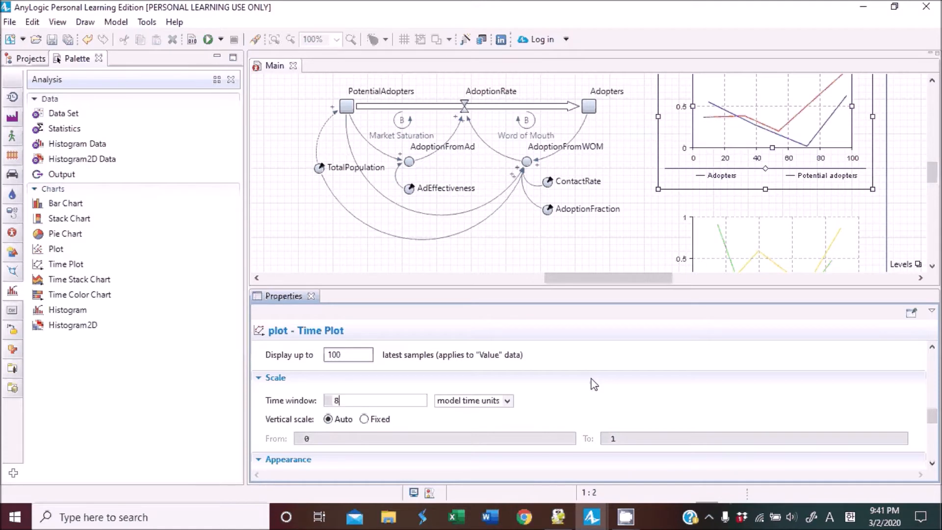
Set the second plot's time window to 8 model time units.
left_click(716, 215)
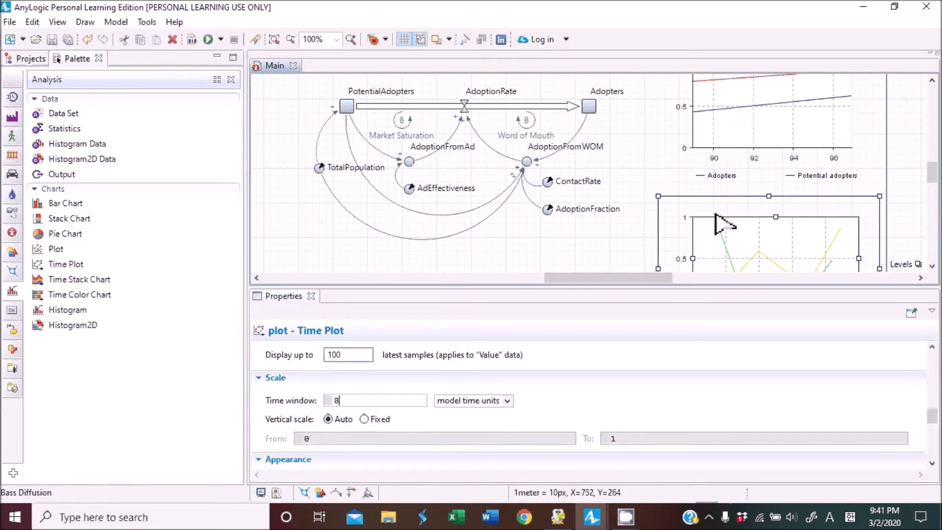
double_click(375, 400)
type("8")
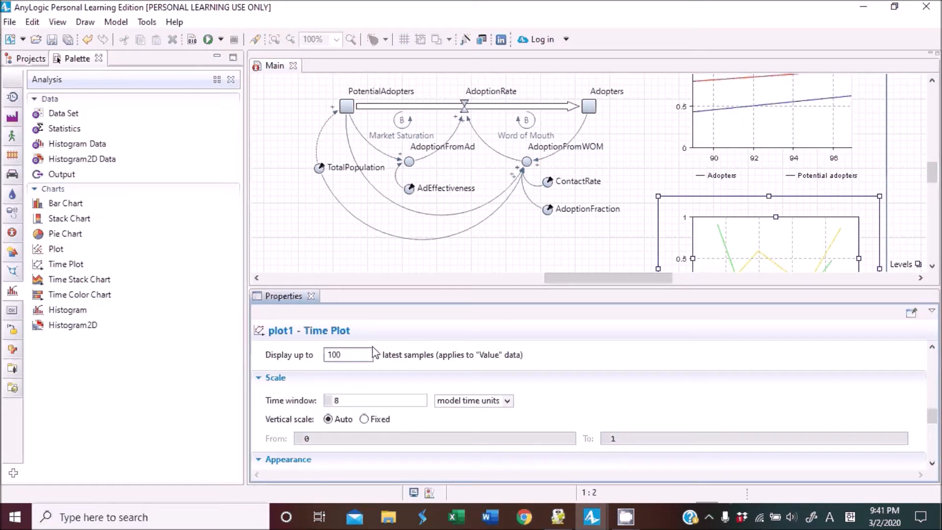
left_click(540, 260)
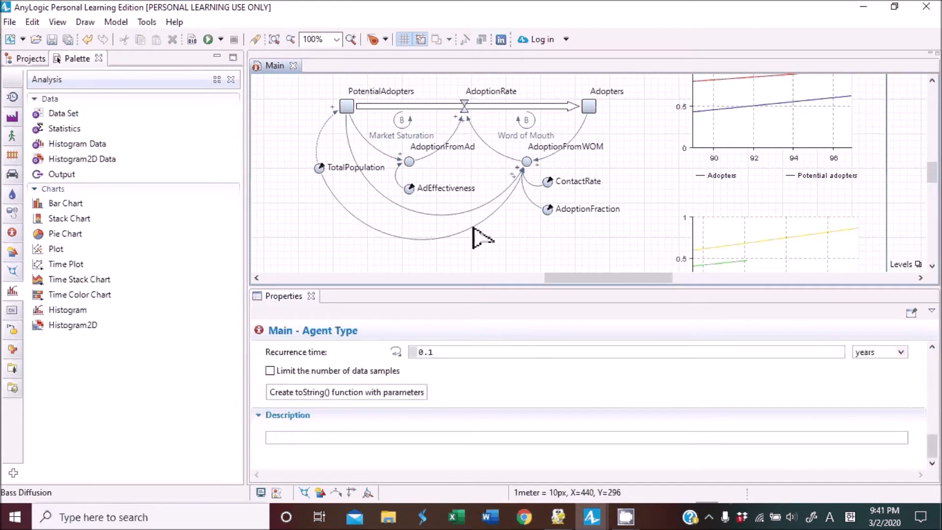
Run the Bass Diffusion / Simulation experiment to check both charts, then stop it.
left_click(221, 39)
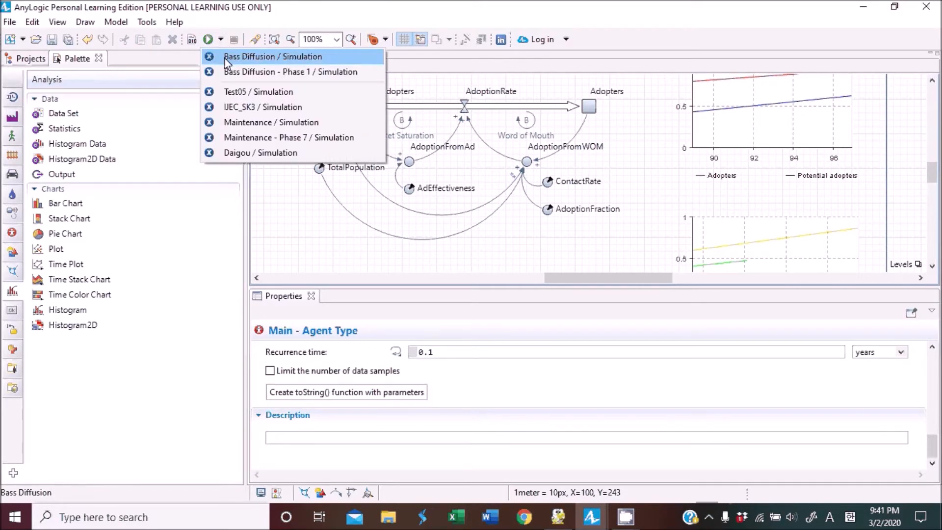
left_click(224, 58)
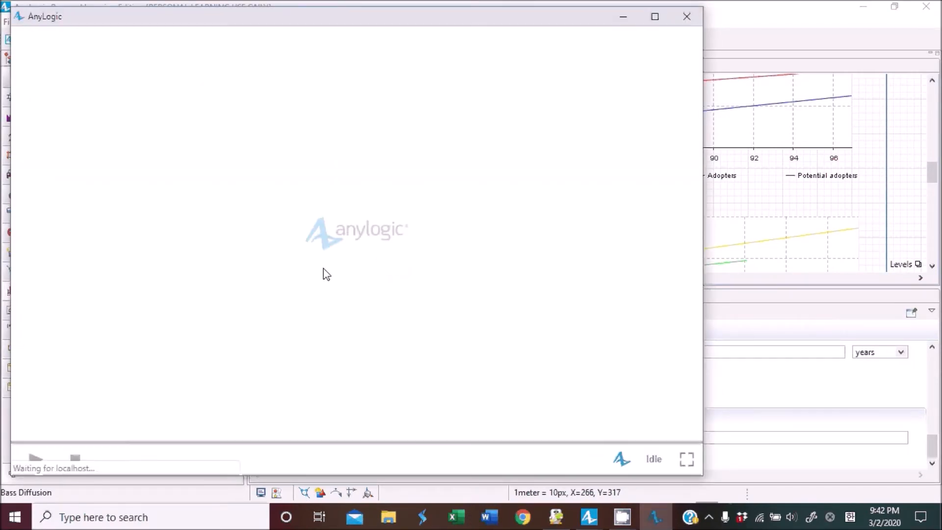
left_click(36, 461)
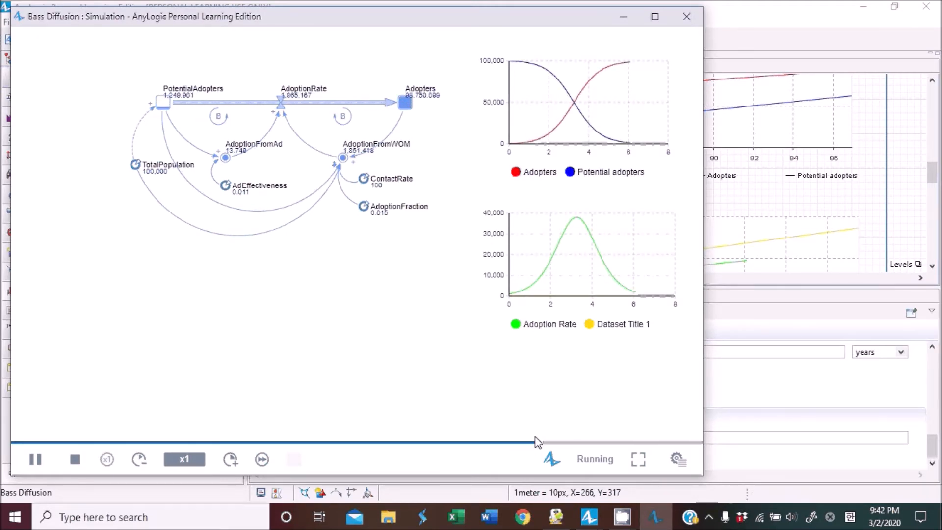
left_click(74, 460)
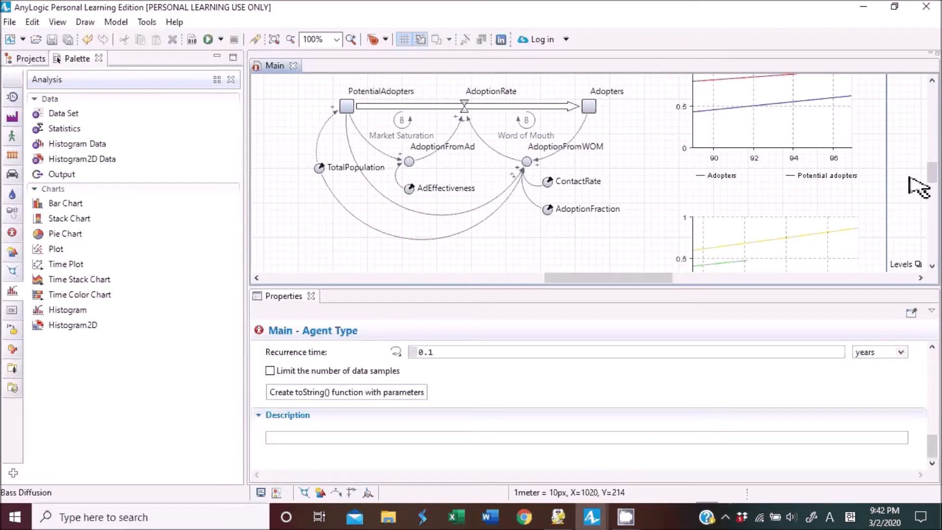
mouse_move(929, 180)
left_mouse_down()
mouse_move(932, 162)
mouse_move(932, 171)
left_mouse_up()
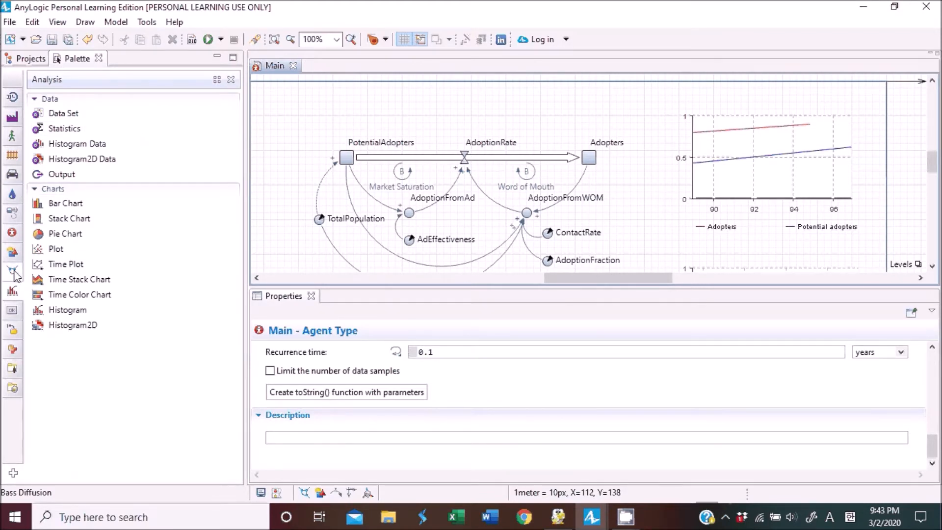
Add a System Dynamics flow from Adopters back to PotentialAdopters, routing it above the existing AdoptionRate flow.
left_click(14, 234)
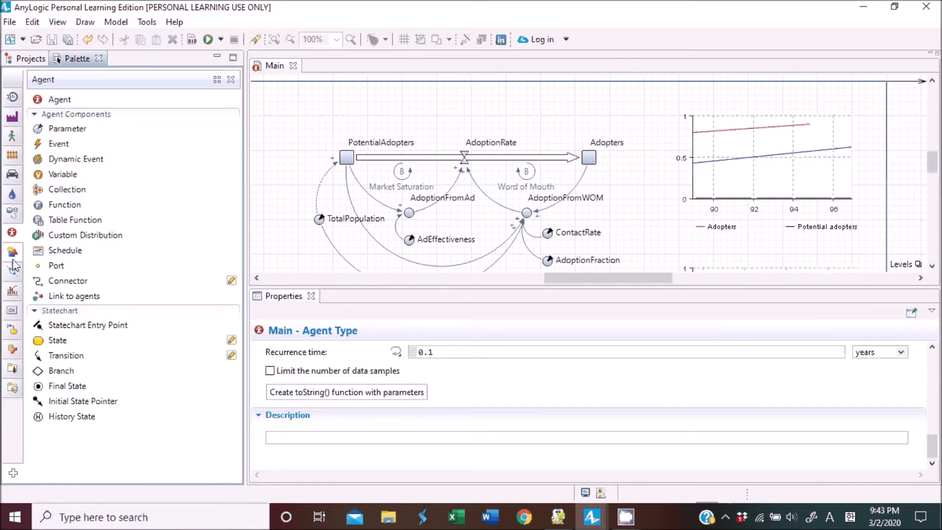
mouse_move(16, 225)
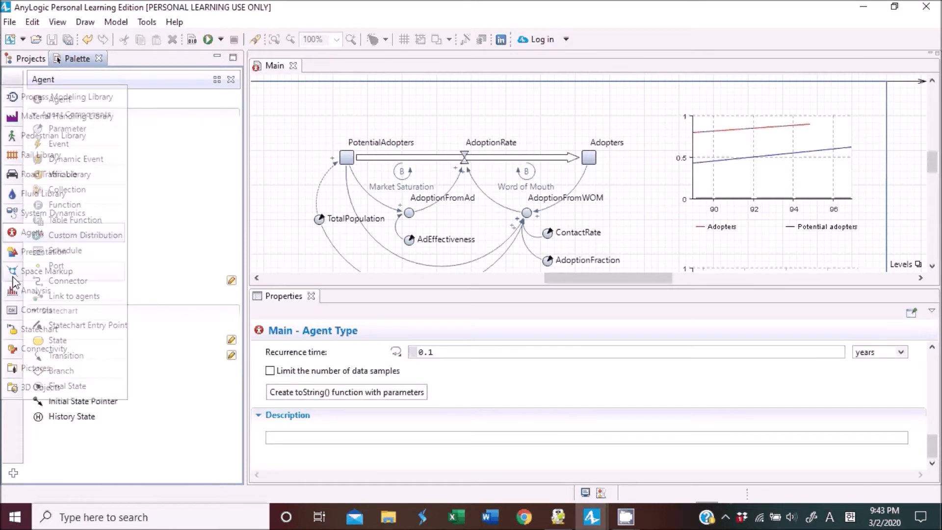
left_click(24, 214)
left_click_drag(59, 119, 641, 158)
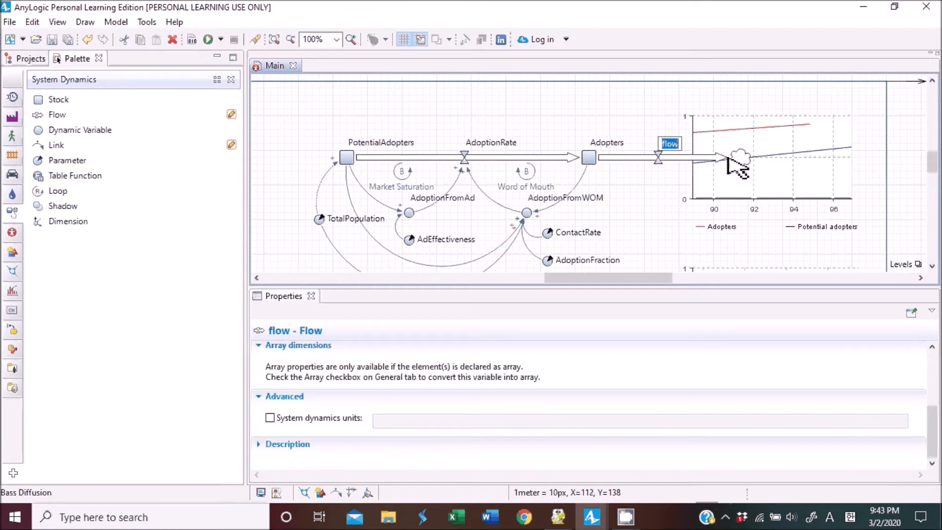
left_click(665, 158)
left_click_drag(730, 162, 349, 157)
left_click_drag(657, 158, 450, 106)
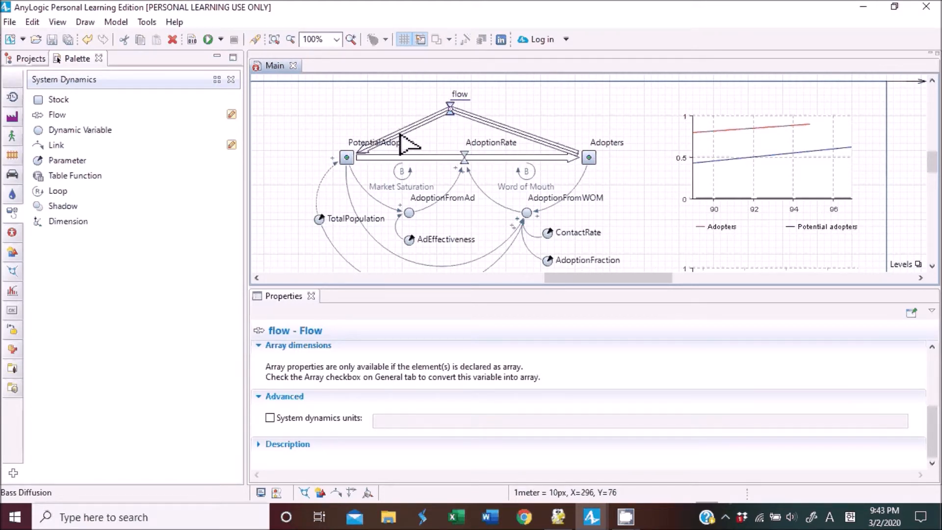
left_click_drag(401, 133, 346, 109)
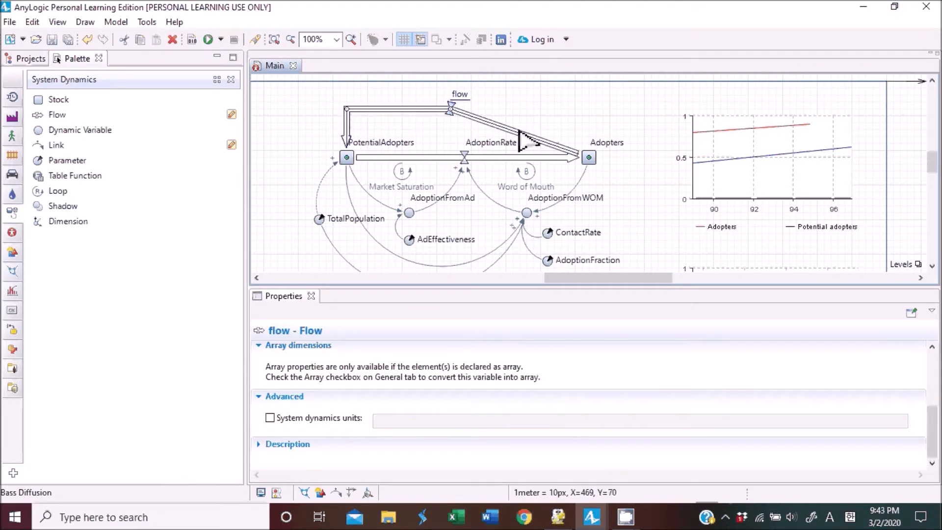
left_click_drag(515, 133, 587, 119)
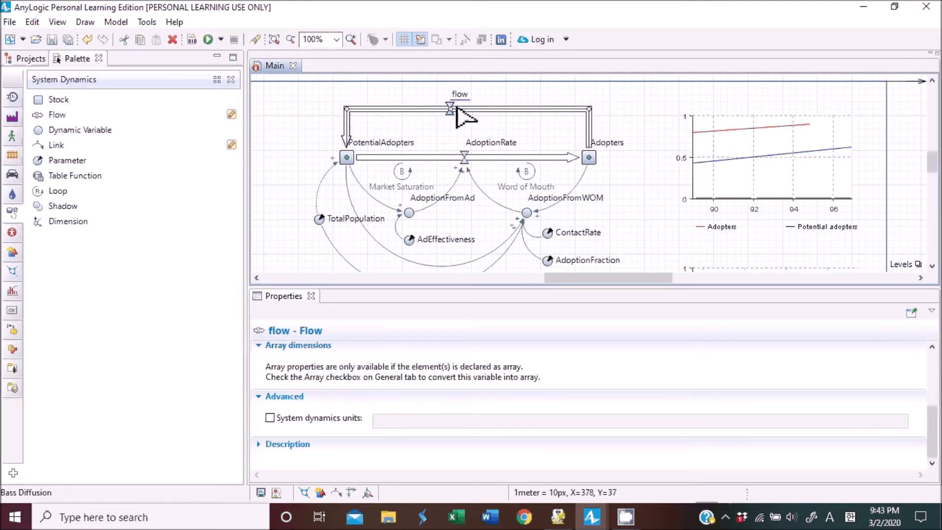
Rename the new flow DiscardRate.
scroll(367, 383, "up", 5)
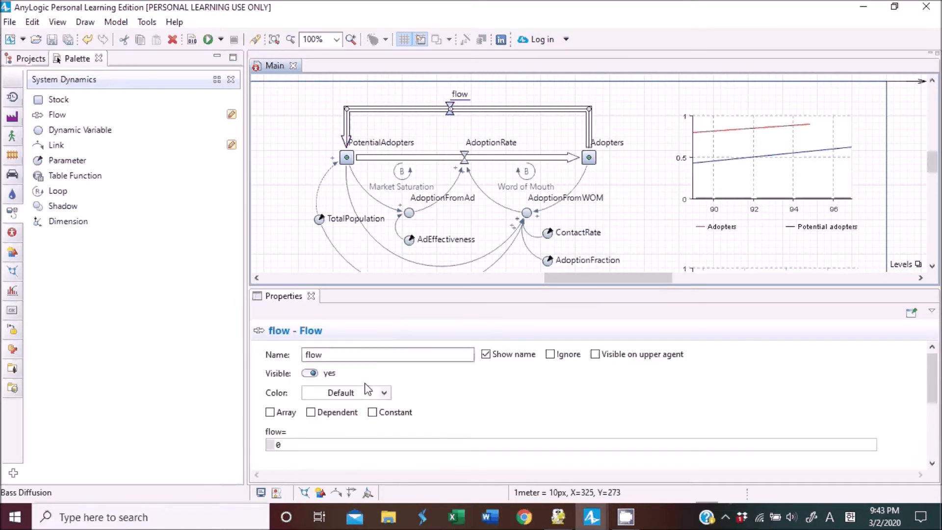
double_click(345, 353)
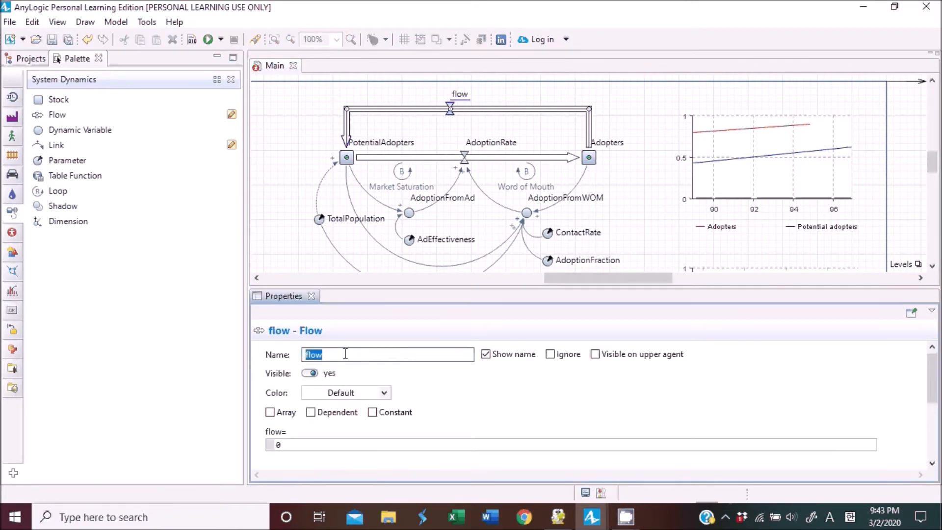
type("DiscardRAte")
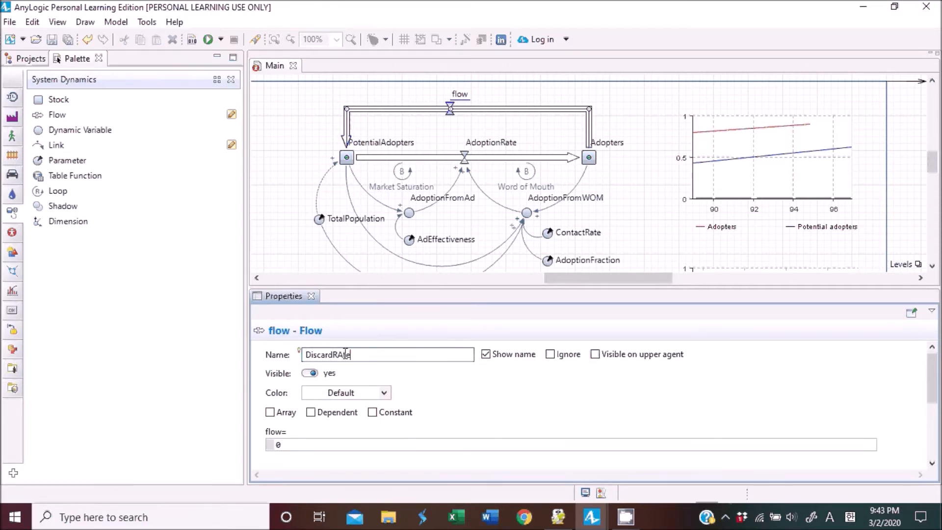
left_click(345, 354)
key("BackSpace")
type("a")
key("Return")
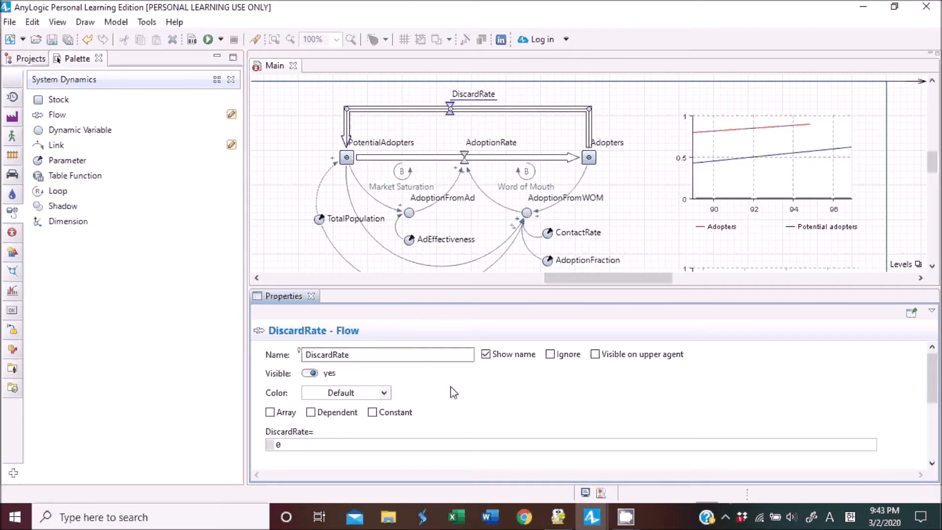
Set the DiscardRate flow's equation to ProductLifeTime.
left_click(385, 445)
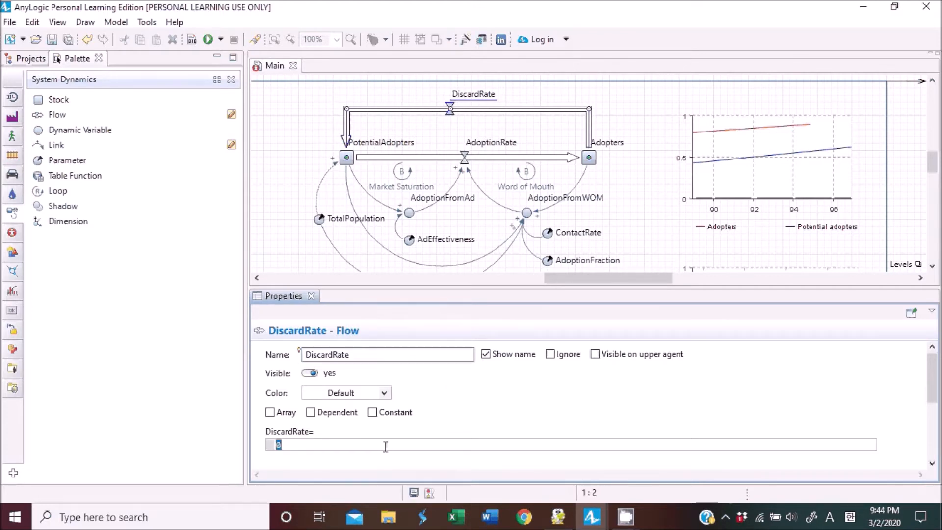
type("Production")
key("BackSpace")
key("BackSpace")
key("BackSpace")
type("LifeTime")
key("shift+Left")
key("shift+Left")
key("shift+Left")
key("shift+Left")
key("shift+Left")
key("shift+Left")
key("shift+Left")
key("shift+Left")
key("shift+Left")
key("shift+Left")
key("shift+Left")
key("shift+Left")
key("shift+Left")
key("shift+Left")
key("shift+Left")
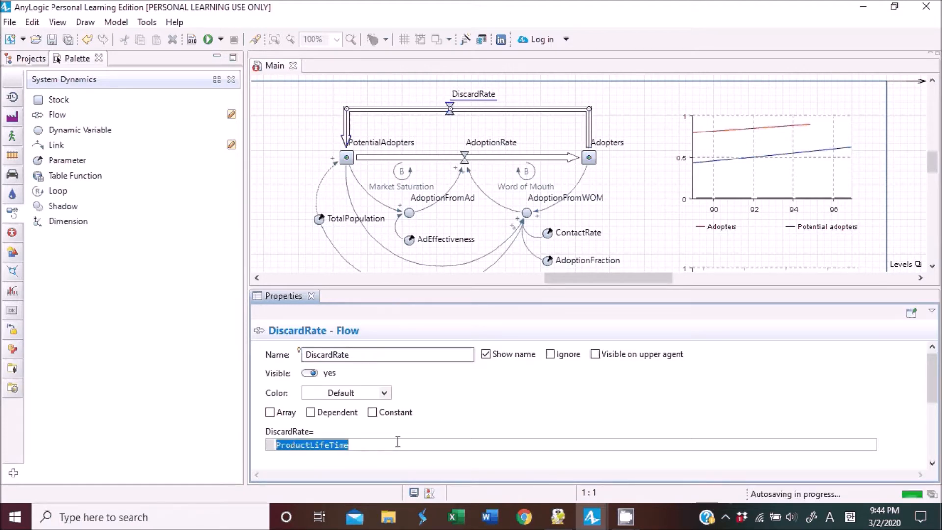
left_click(472, 414)
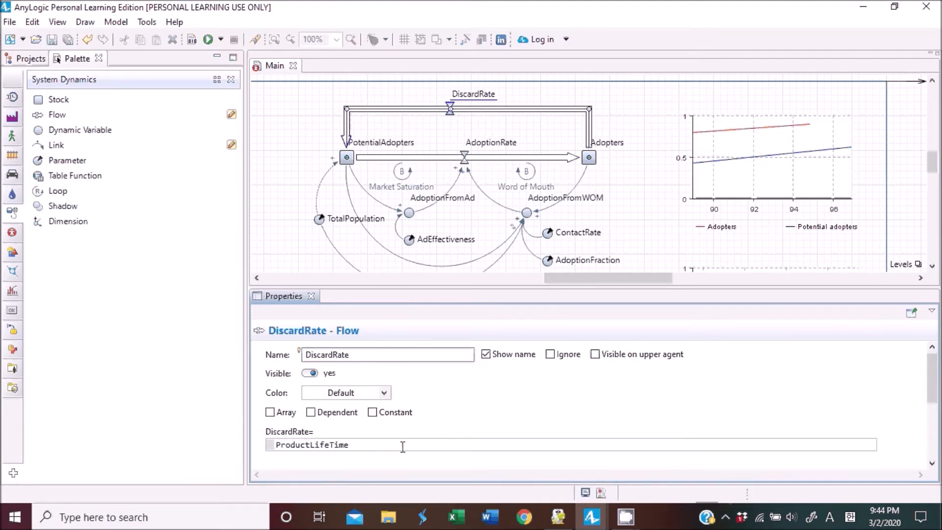
Place a new parameter above the Adopters stock and name it ProductLifeTime.
left_click(632, 181)
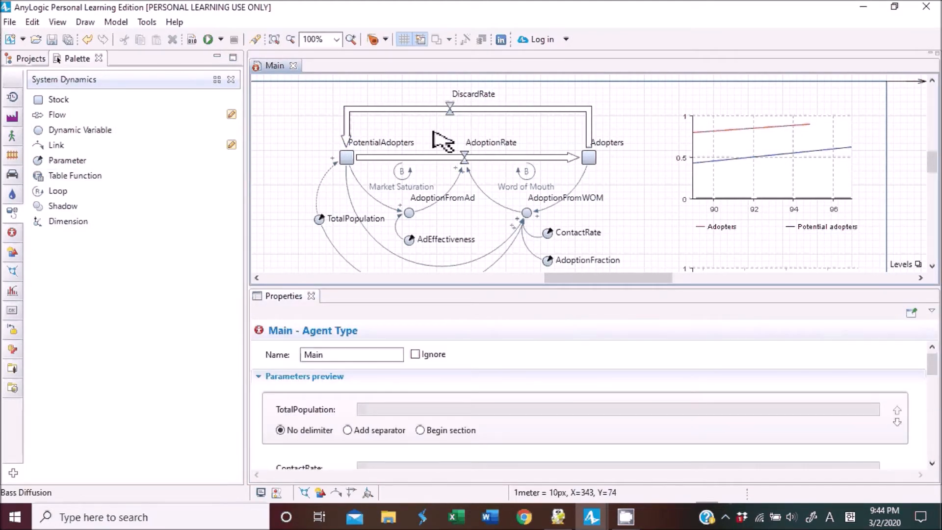
left_click(451, 114)
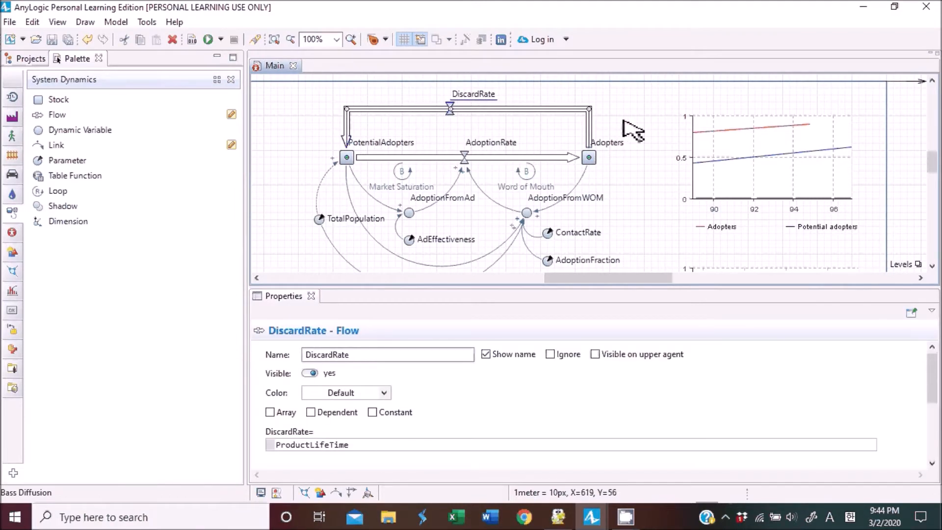
left_click(47, 160)
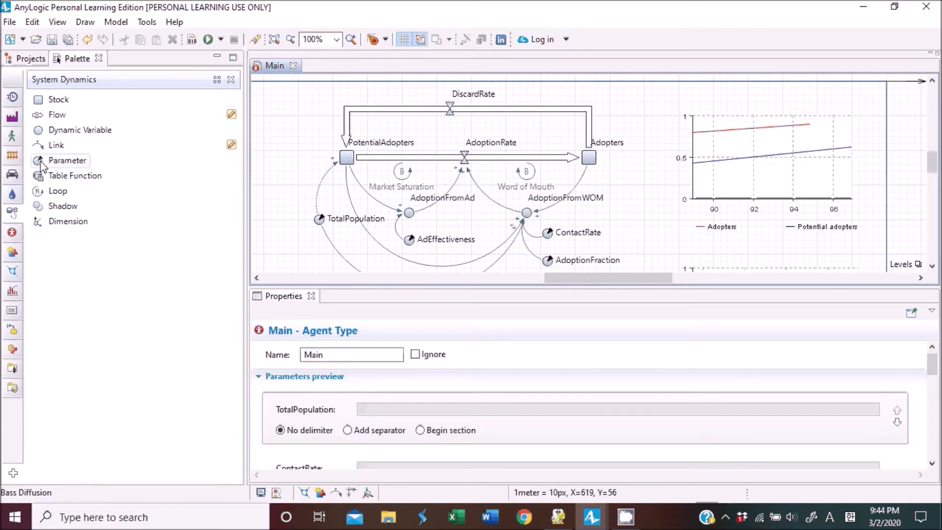
left_click(625, 95)
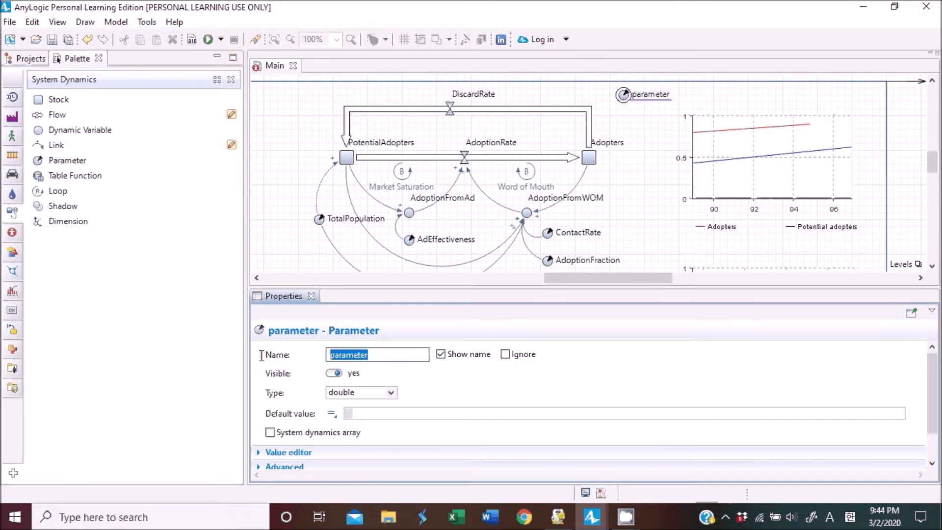
type("ProductLifeTime")
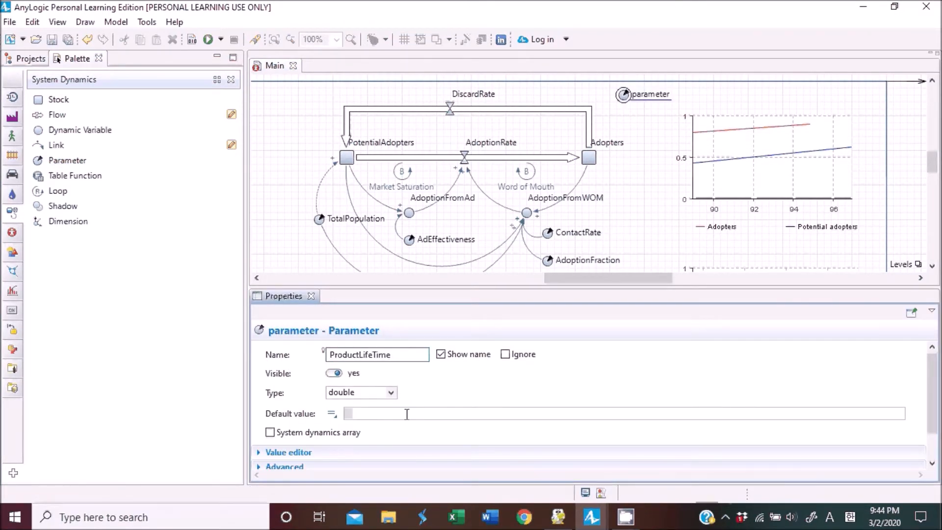
Give ProductLifeTime a default value of 2, type Time and unit years.
left_click(406, 414)
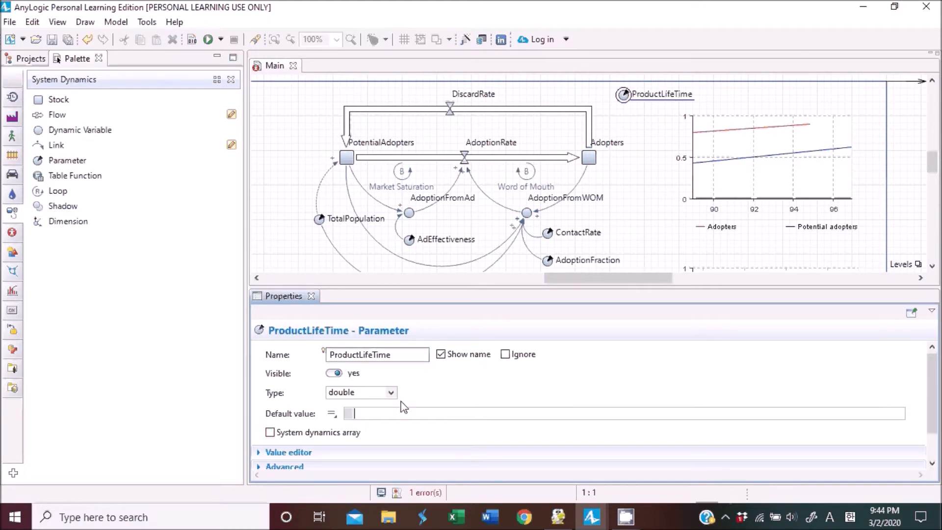
type("2")
left_click(391, 393)
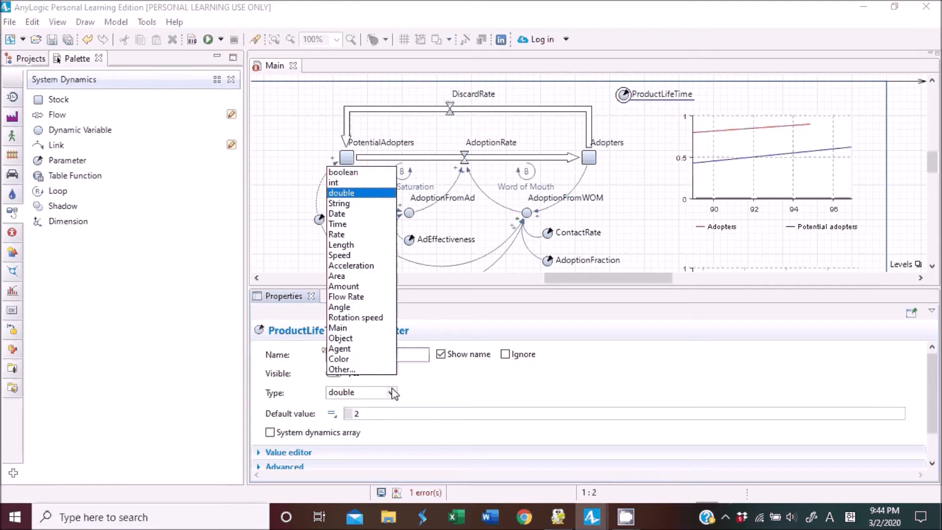
left_click(340, 225)
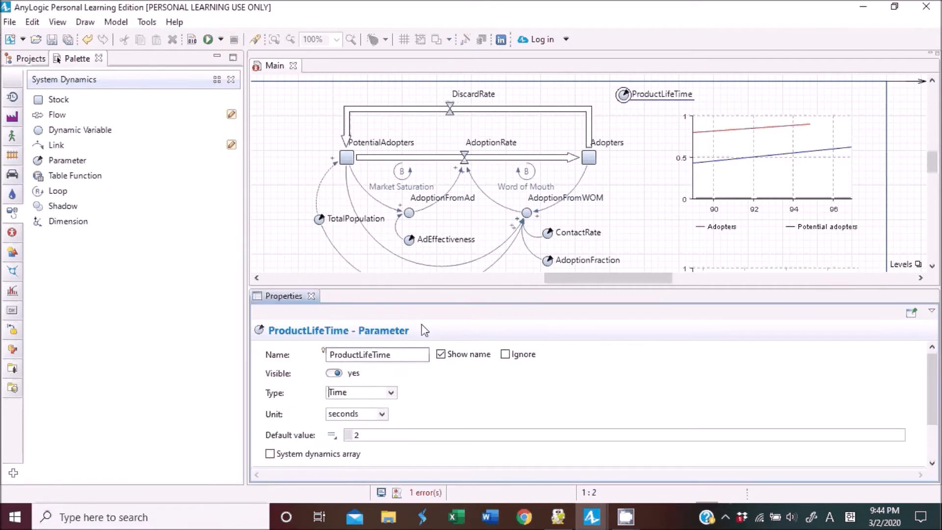
left_click(382, 415)
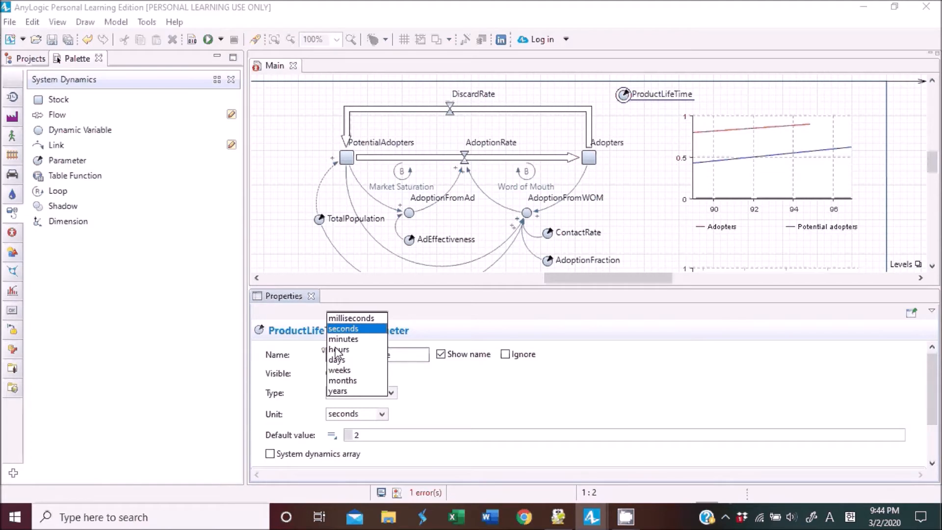
left_click(343, 391)
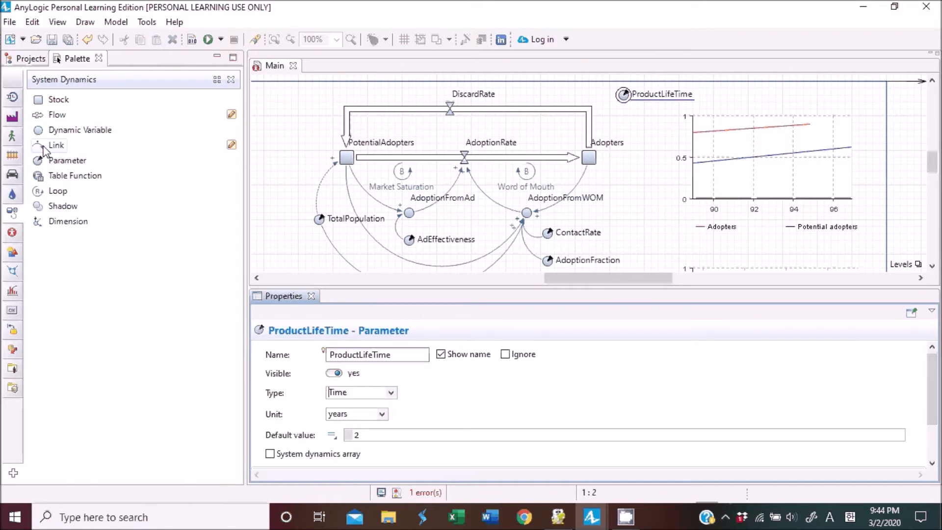
Draw a link from ProductLifeTime to the DiscardRate flow and curve it.
left_click_drag(49, 145, 624, 98)
left_click_drag(692, 95, 450, 108)
left_click_drag(528, 115, 541, 90)
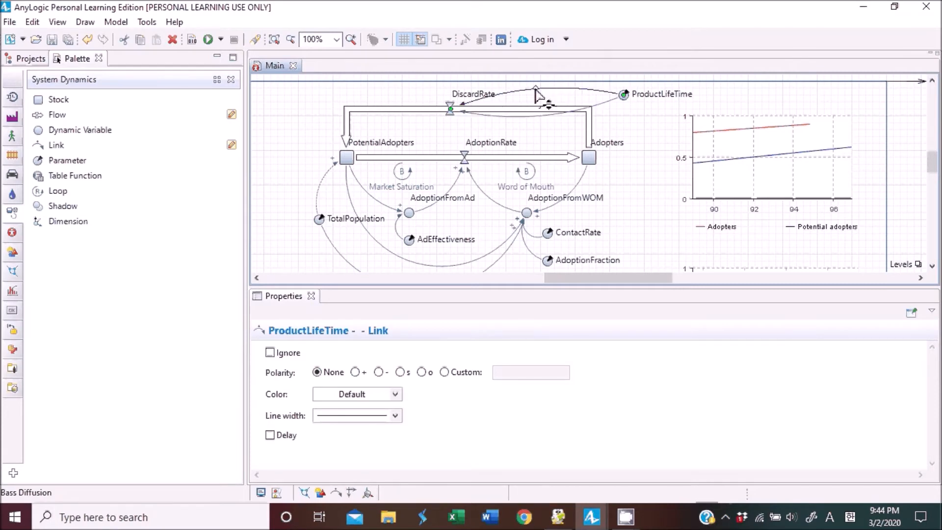
left_click(616, 132)
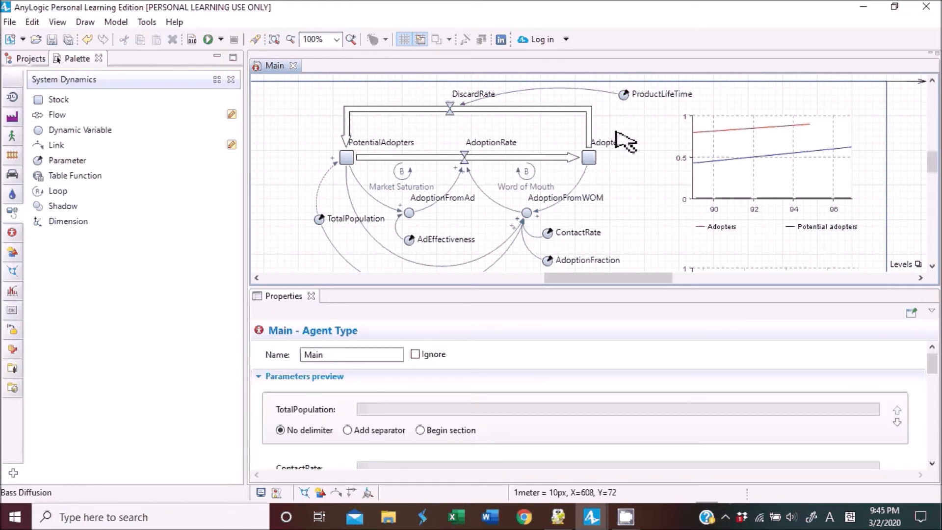
Inspect the equations of the Adopters and PotentialAdopters stocks.
left_click(590, 159)
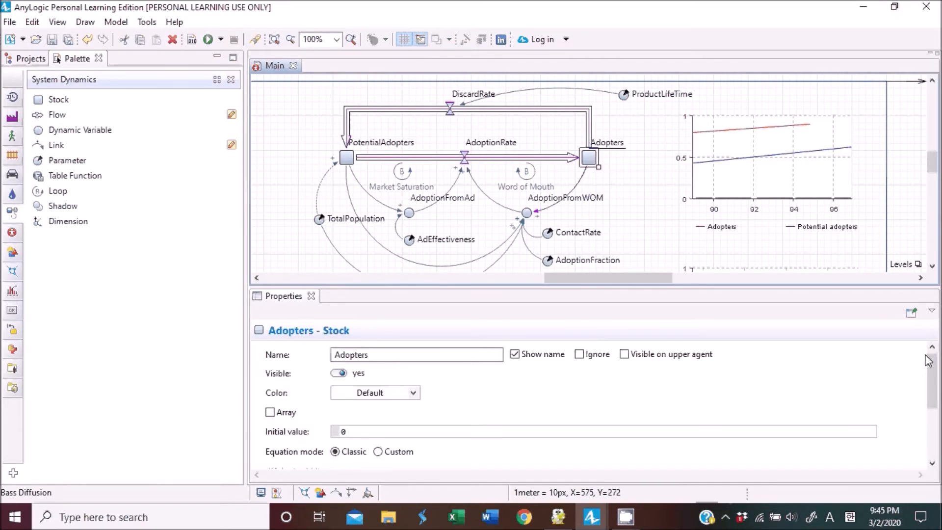
left_click_drag(932, 373, 939, 422)
scroll(936, 404, "up", 1)
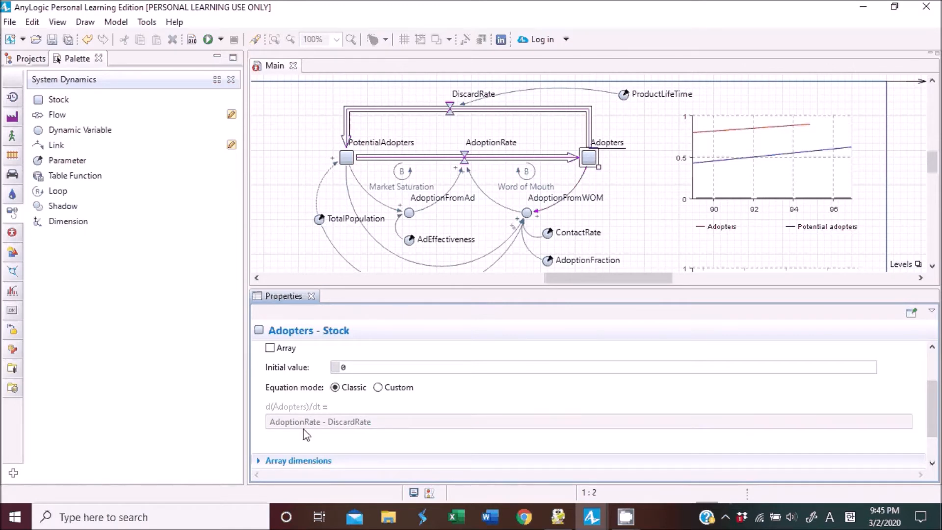
left_click(346, 158)
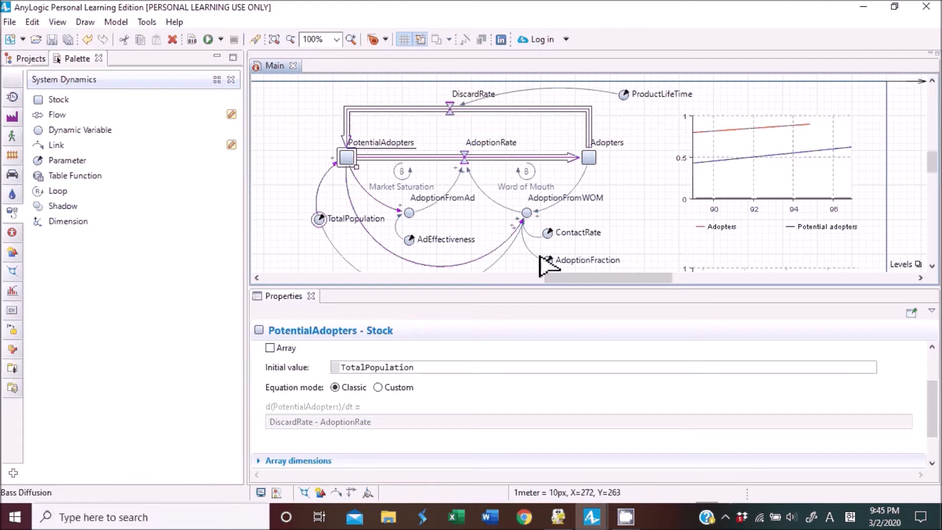
left_click(633, 130)
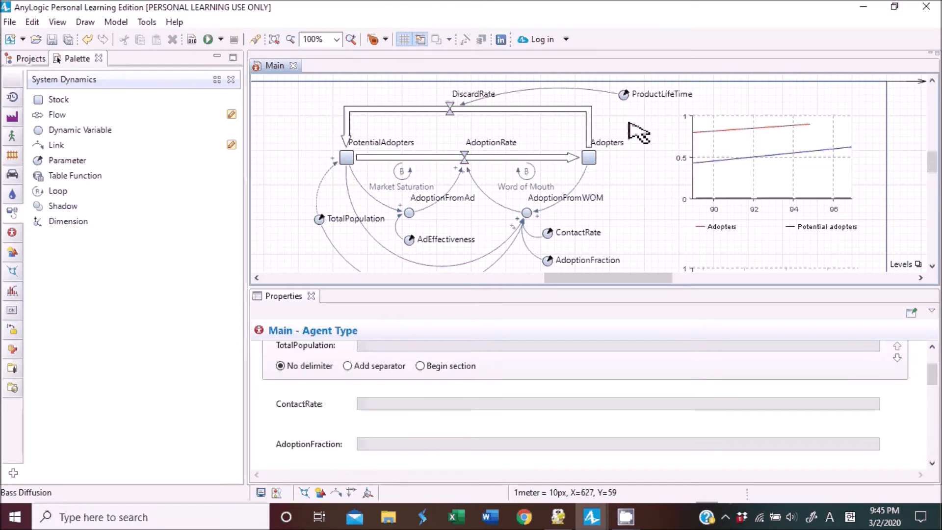
Set the DiscardRate flow's equation to delay(AdoptionRate,ProductLifeTime).
left_click(624, 94)
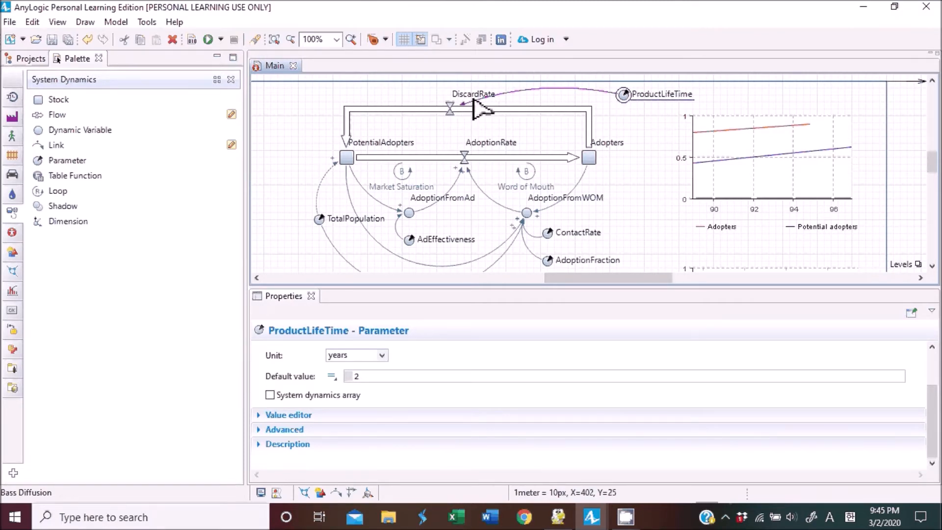
left_click(449, 108)
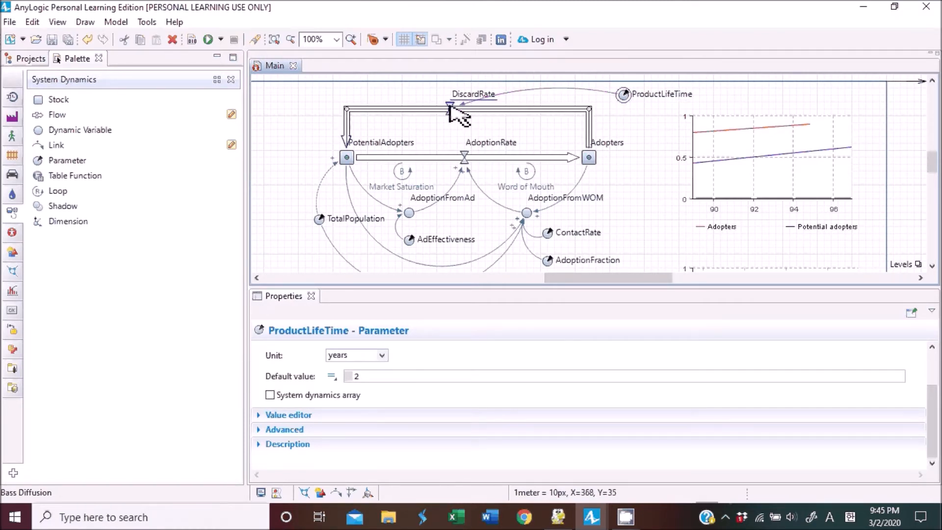
left_click(664, 124)
left_click(661, 121)
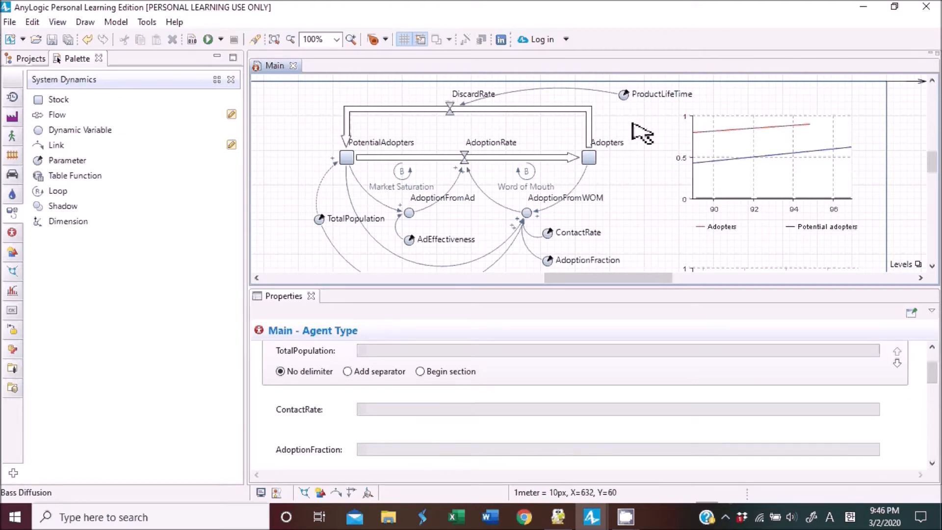
left_click(448, 112)
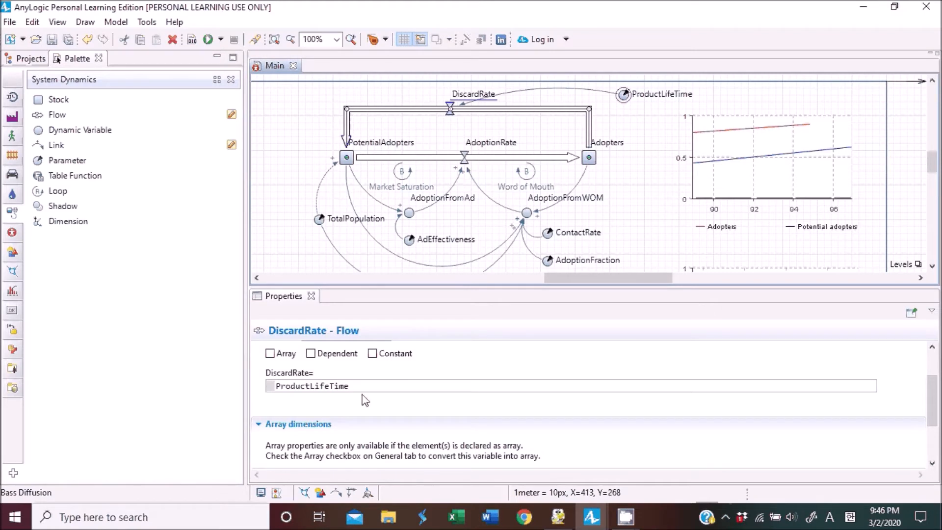
left_click(278, 387)
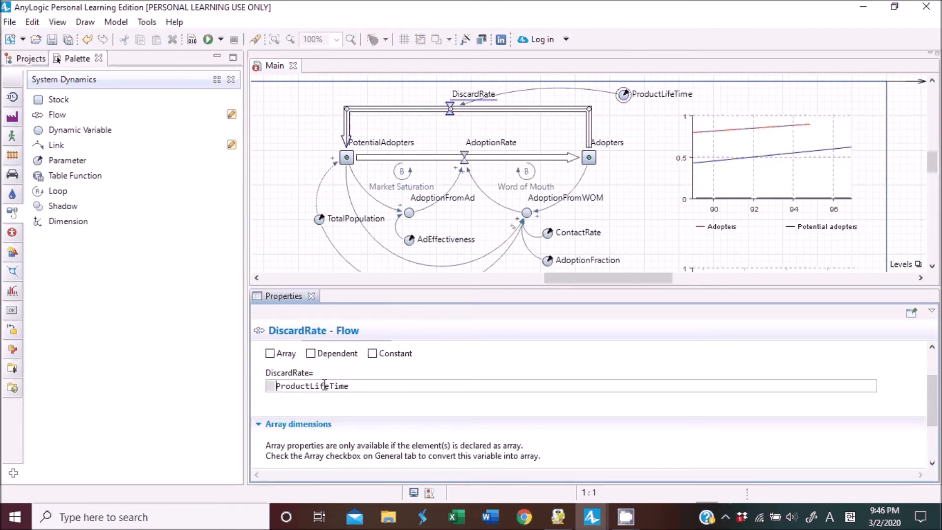
type("delay(")
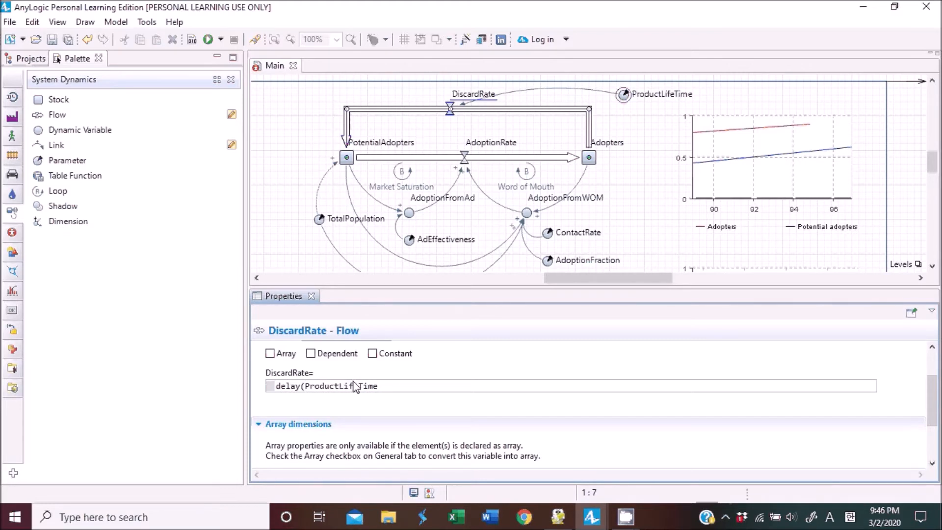
left_click(382, 386)
key("ctrl+Left")
type(",")
key("ctrl+Right")
key("ctrl+Right")
key("ctrl+Right")
key("ctrl+Right")
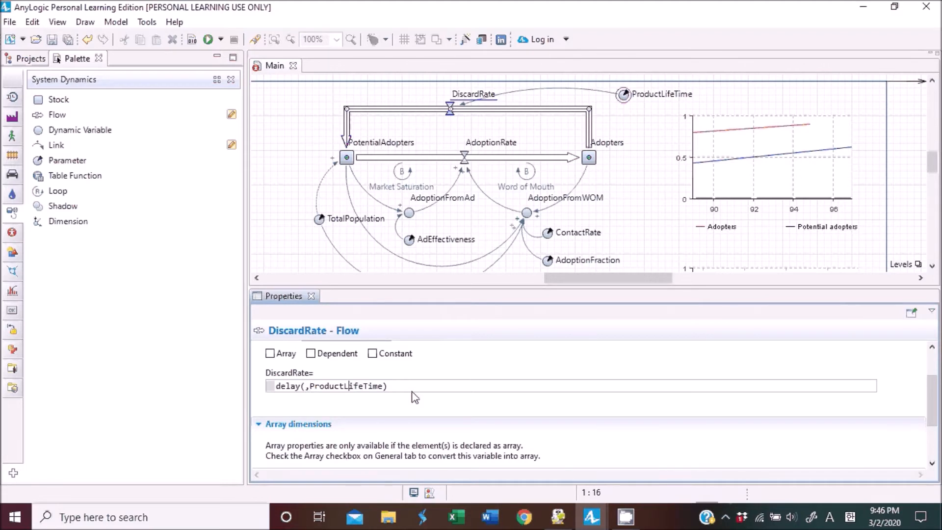
key("Left")
key("Left")
key("Left")
key("Left")
key("Left")
key("Left")
key("Left")
key("Left")
key("Left")
key("Left")
key("Left")
key("Left")
key("Left")
key("Left")
key("Left")
type("Adoption")
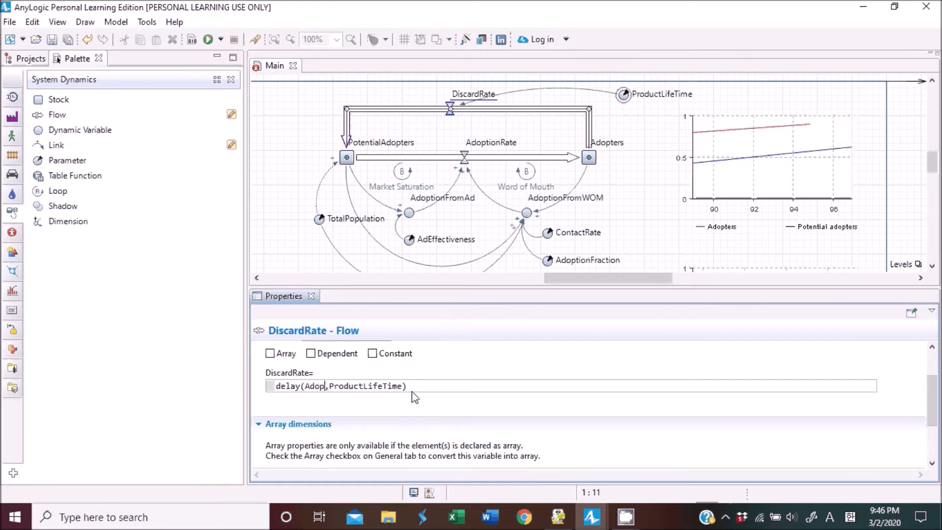
type("Rate")
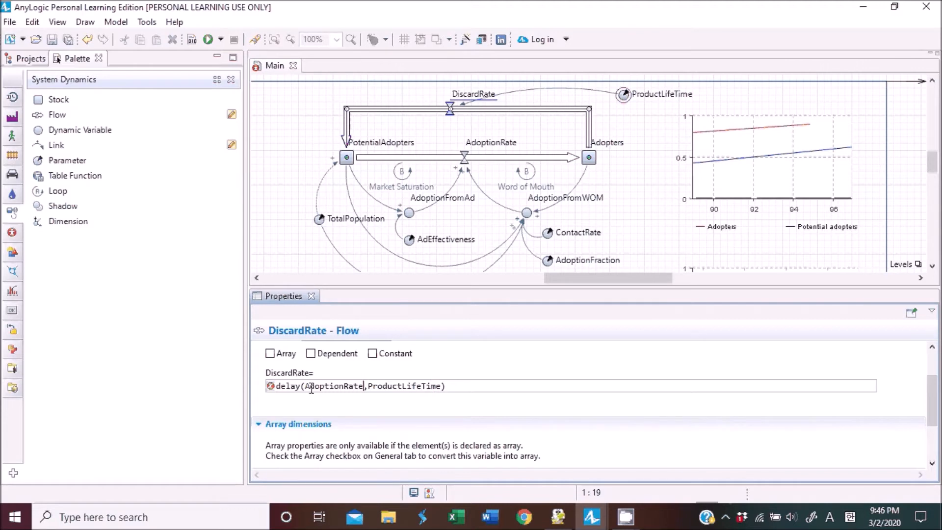
left_click_drag(305, 386, 364, 388)
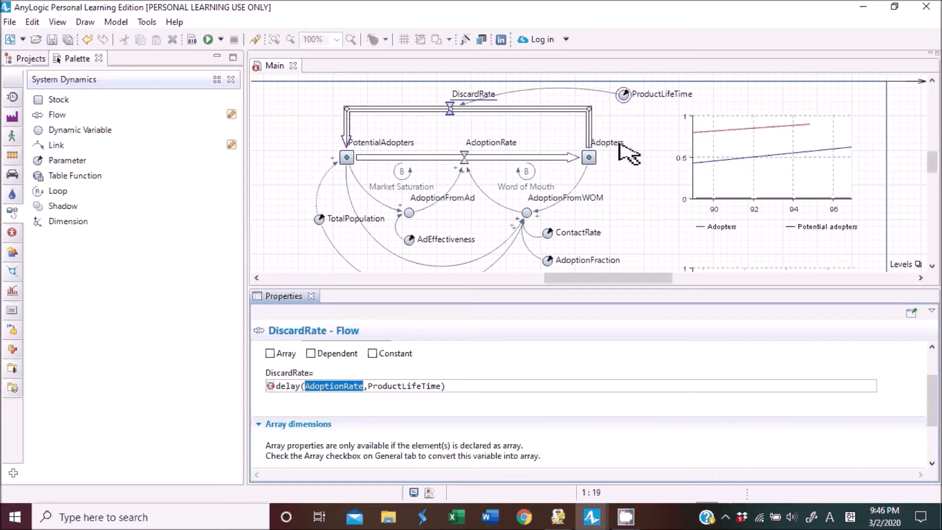
Draw a link from the AdoptionRate flow to the DiscardRate flow.
left_click(56, 145)
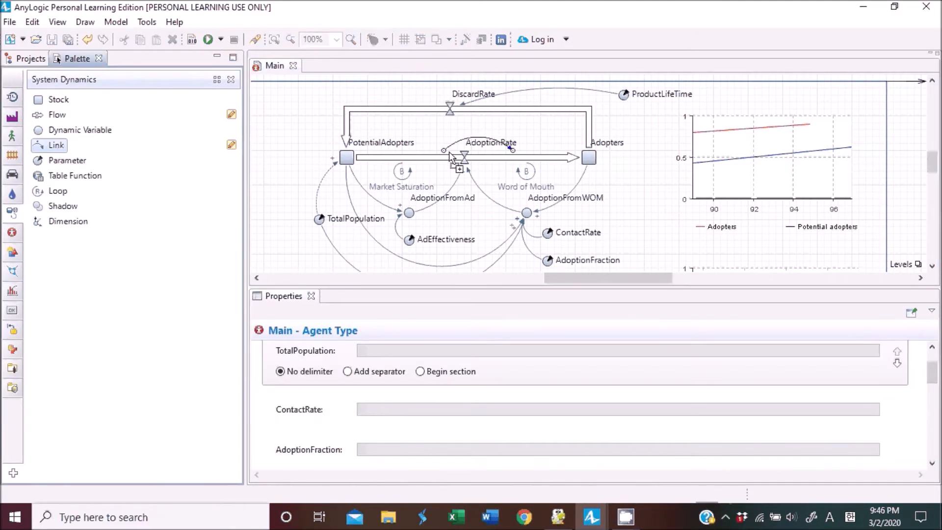
left_click(465, 157)
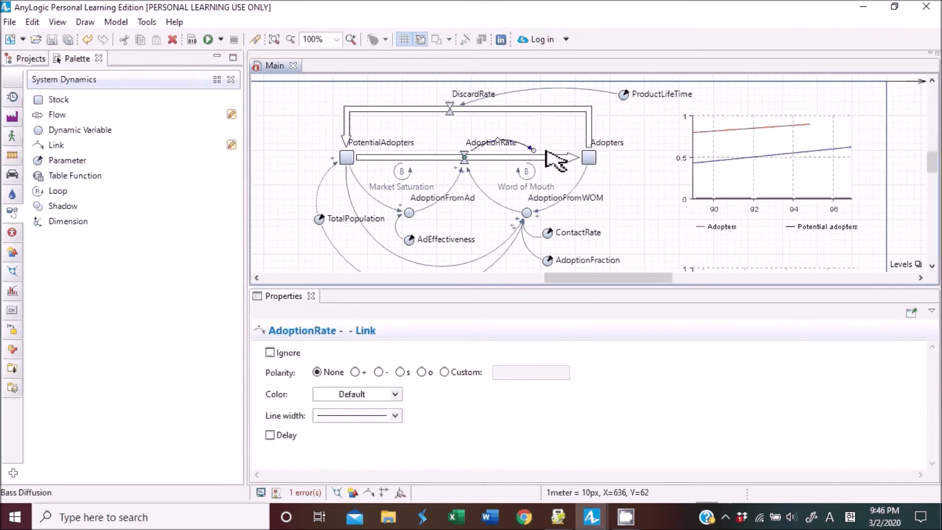
left_click(449, 110)
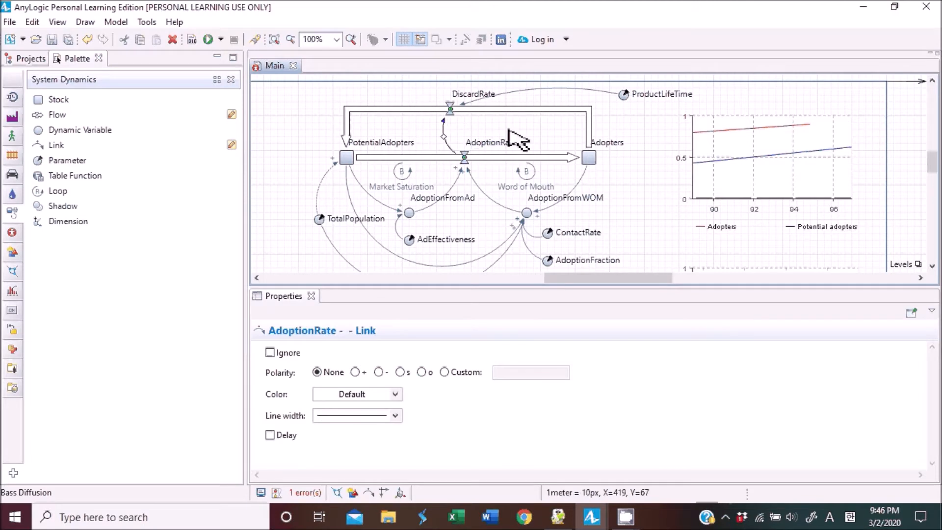
left_click(454, 125)
left_click(450, 109)
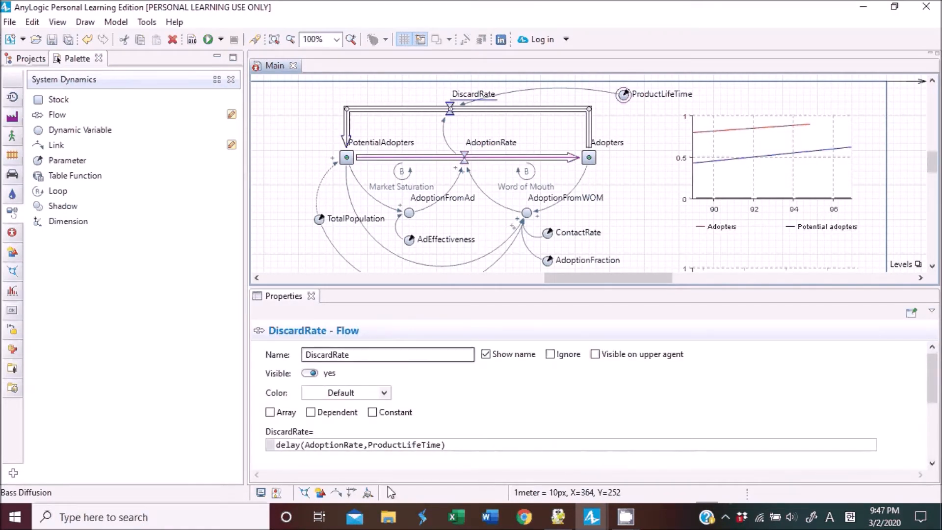
Examine the function name and both arguments of the DiscardRate delay equation.
double_click(287, 445)
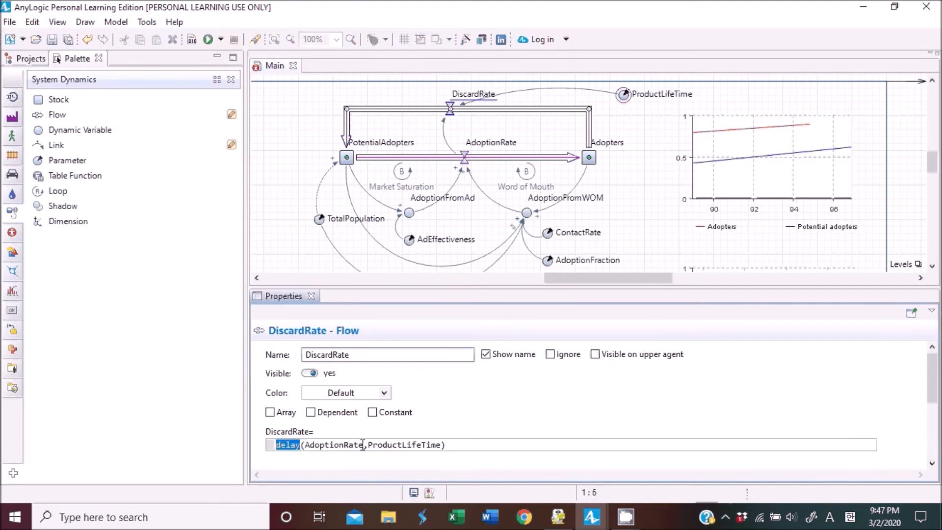
left_click_drag(368, 444, 441, 444)
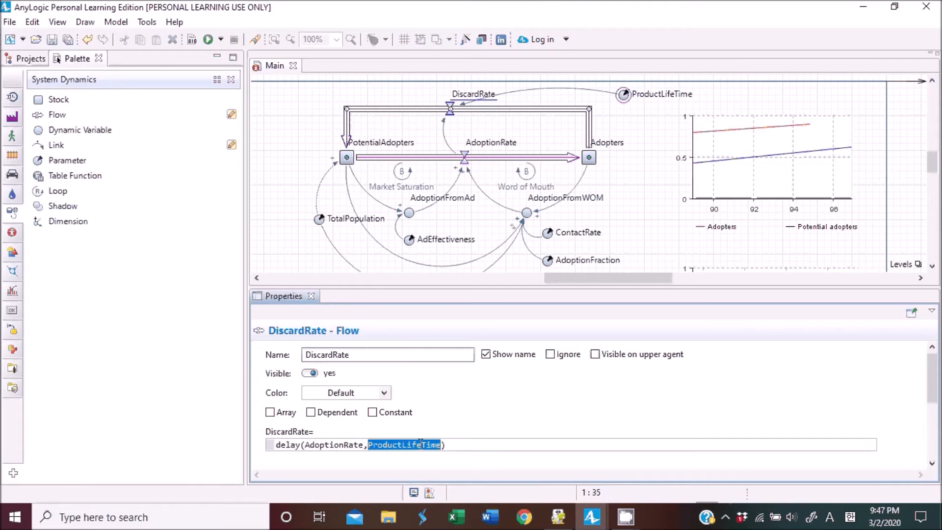
left_click_drag(305, 445, 363, 446)
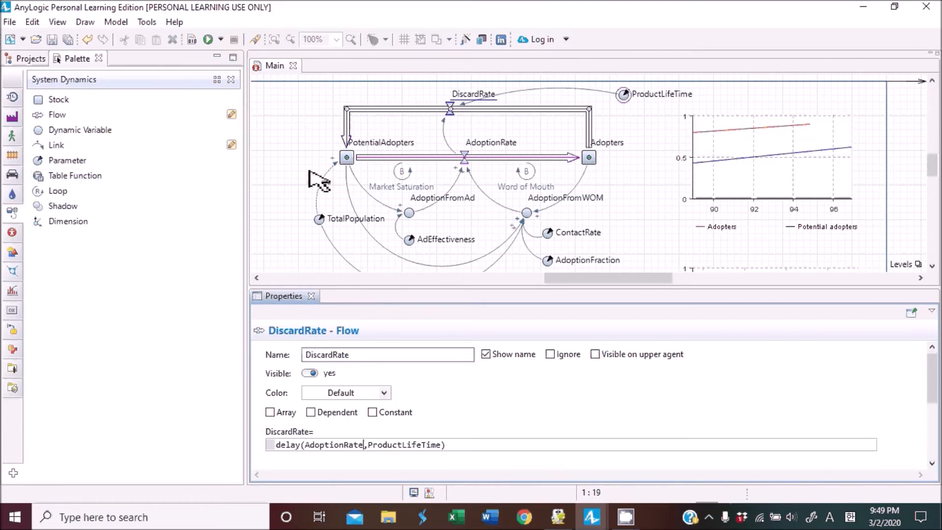
Add a table function below the diagram, name it demand, and set its out-of-range option to Nearest.
scroll(317, 181, "down", 3)
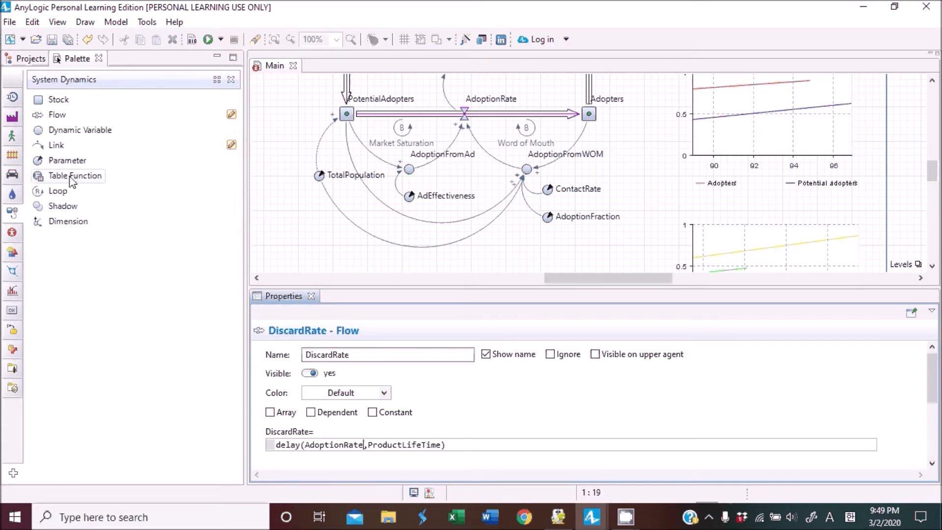
scroll(357, 172, "down", 2)
scroll(357, 173, "down", 1)
left_click_drag(76, 176, 321, 201)
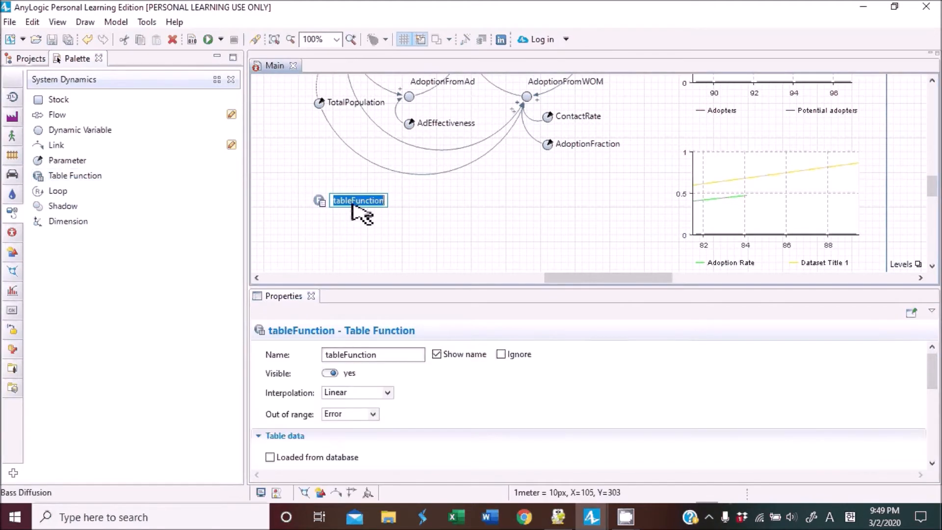
double_click(410, 354)
type("demand")
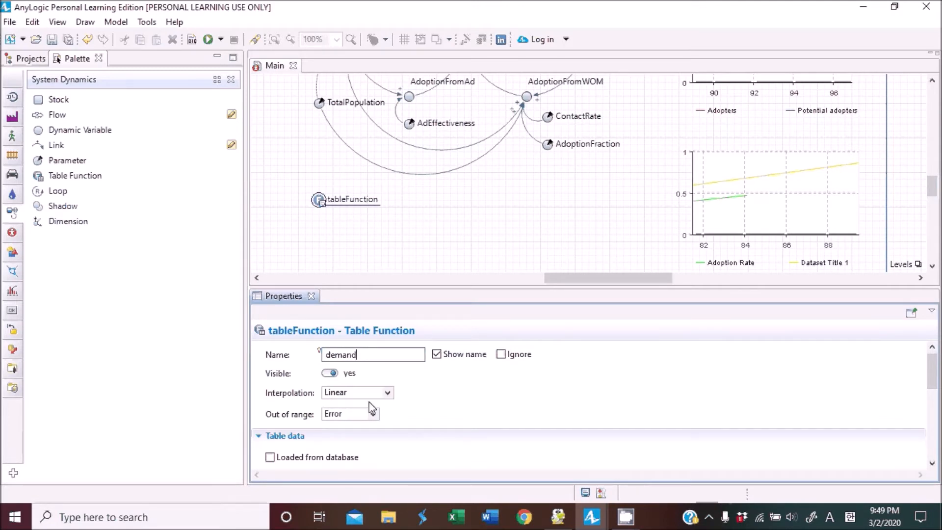
left_click(373, 414)
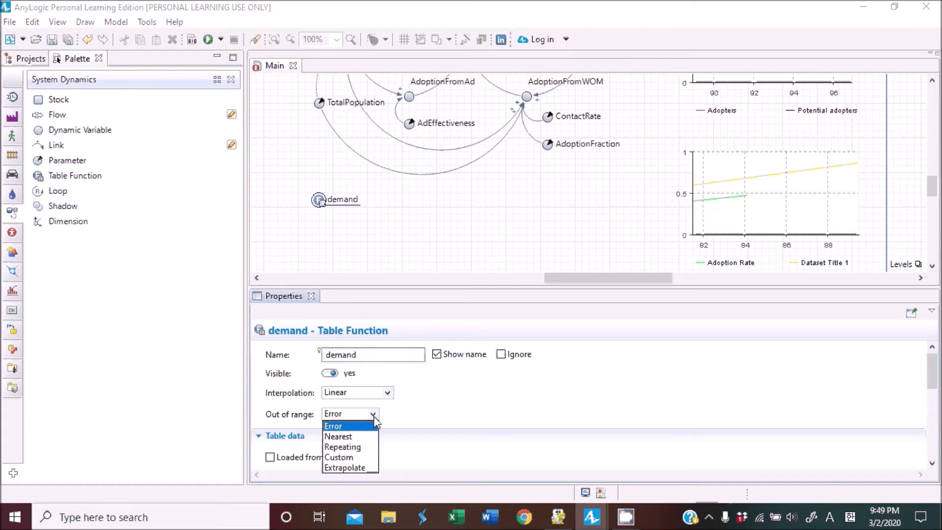
left_click(354, 437)
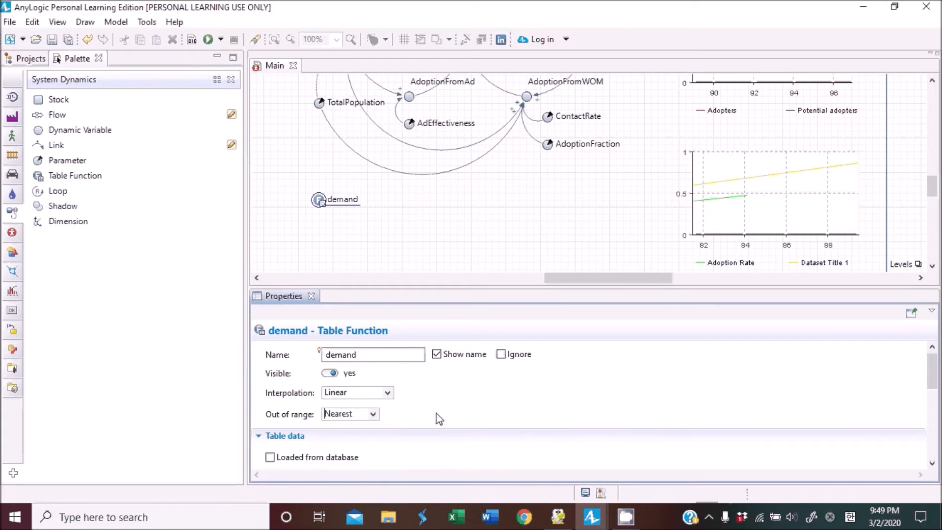
Enter the demand table rows argument 1 with value 3 and argument 2 with value 3.6.
scroll(444, 411, "down", 5)
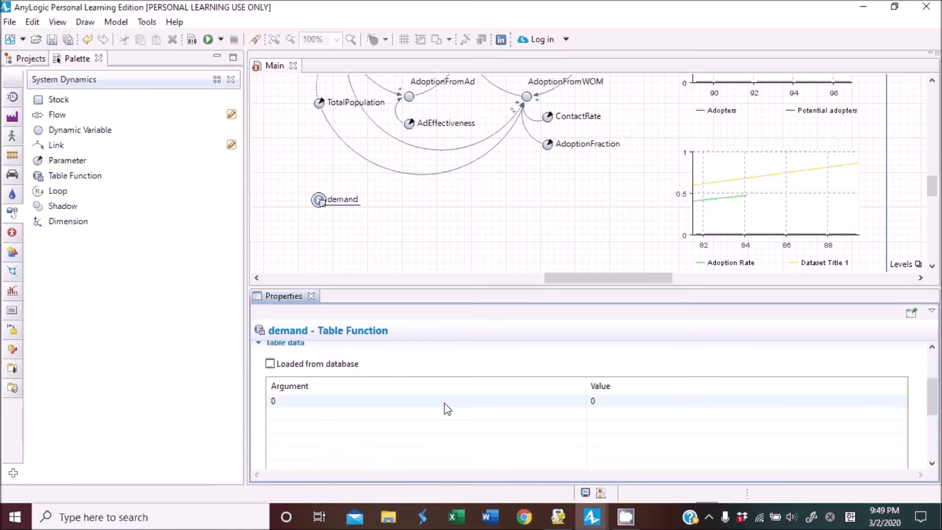
left_click(308, 375)
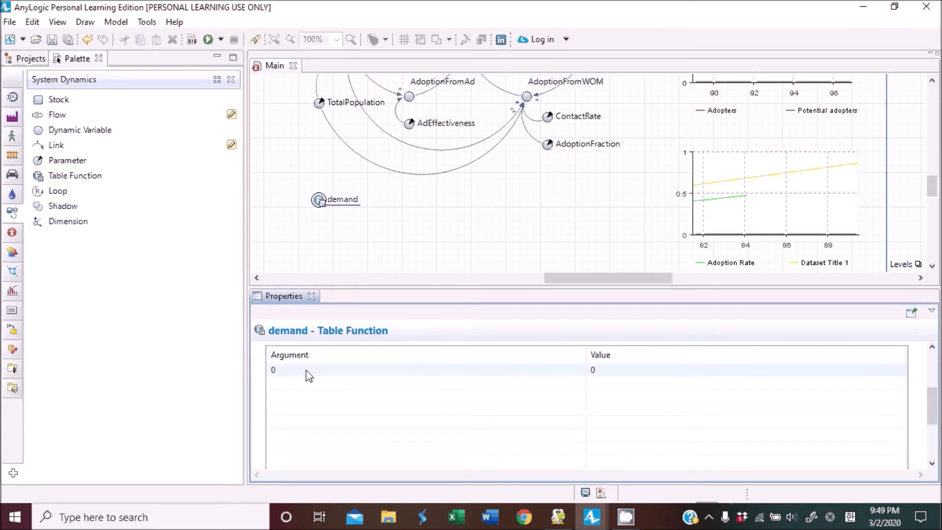
left_click(308, 374)
type("1")
left_click(630, 374)
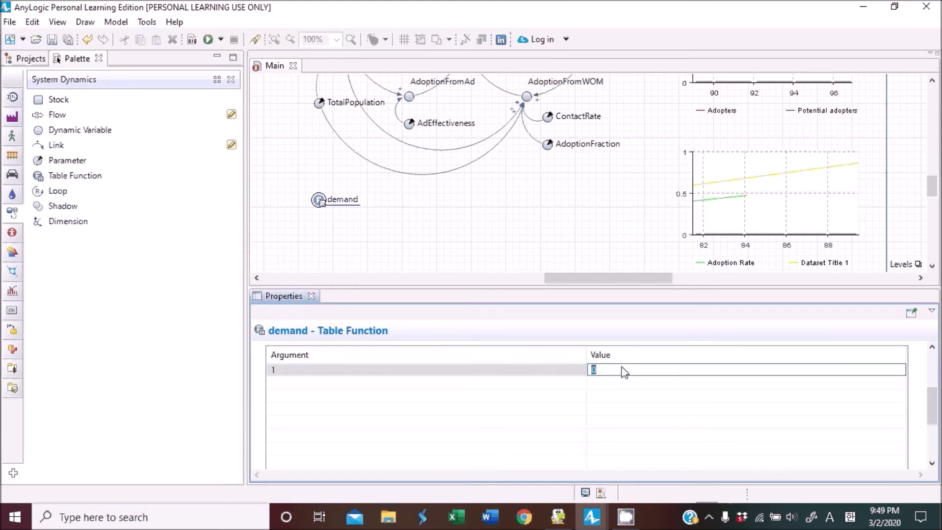
type("3")
left_click(427, 382)
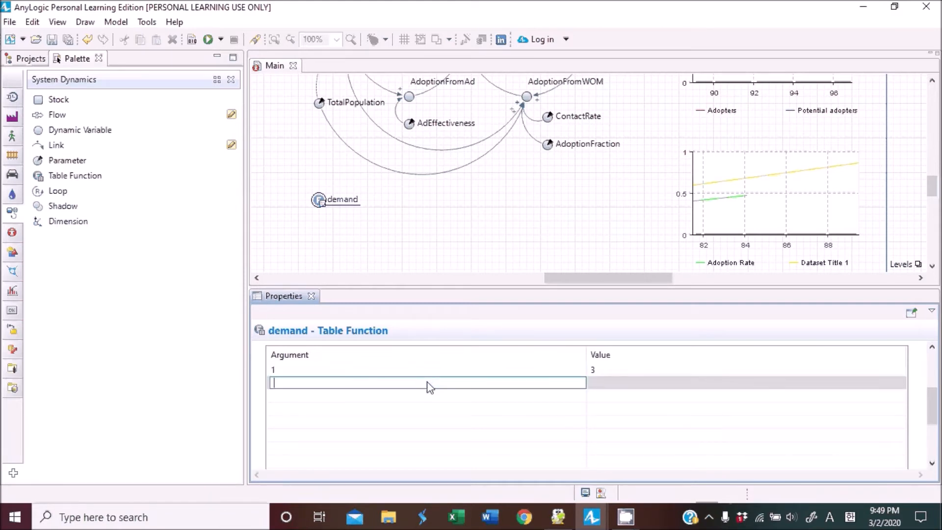
type("23")
key("BackSpace")
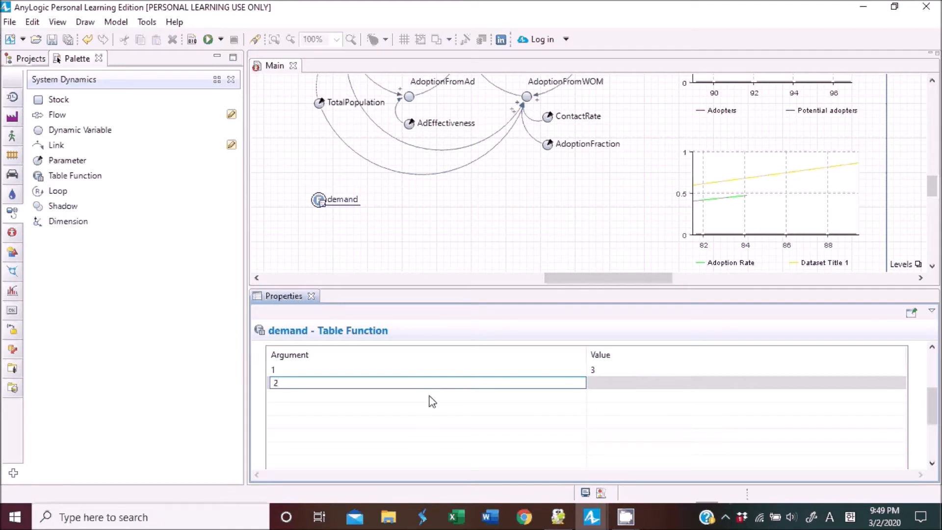
key("Return")
left_click(639, 383)
type("3.6")
Add demand table rows argument 3 with value 4.1 and argument 4 with value 6.3.
left_click(550, 399)
type("3")
key("Return")
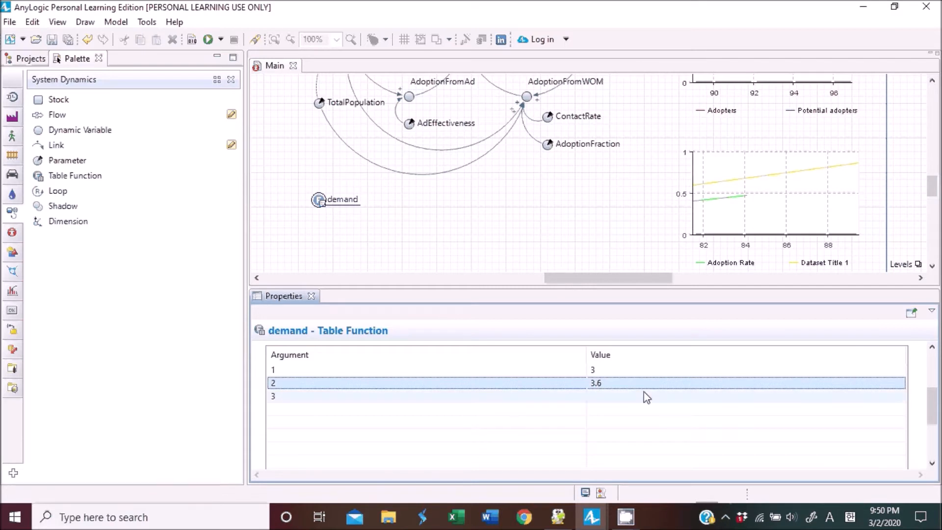
left_click(646, 396)
type("4.1")
left_click(504, 410)
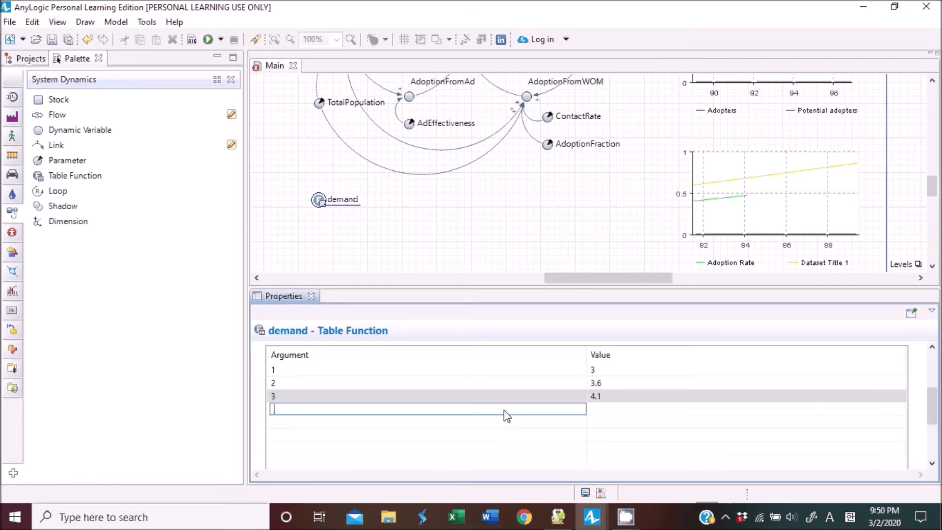
type("4")
left_click(638, 410)
type("6.3")
Add demand table rows argument 5 with value 7.7 and argument 6 with value 9.6.
left_click(549, 422)
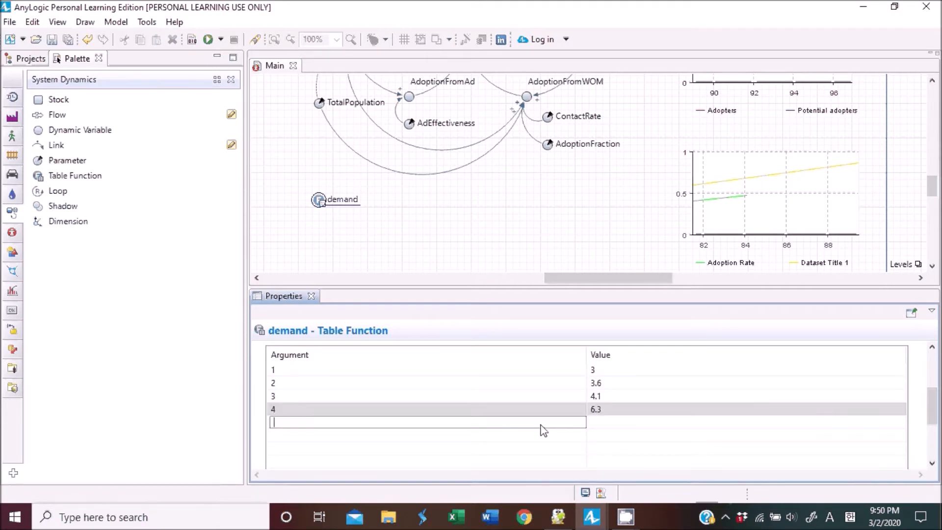
type("5")
left_click(636, 422)
type("7.7")
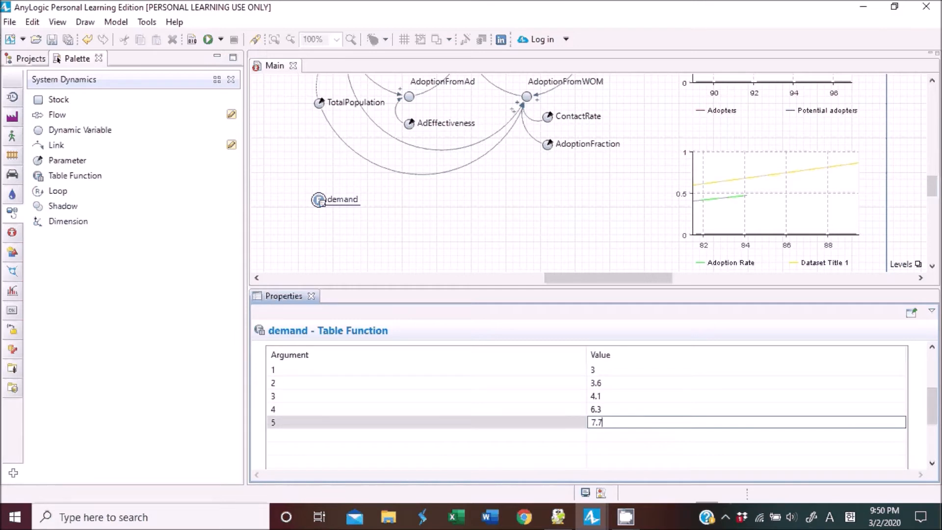
left_click(526, 432)
type("6")
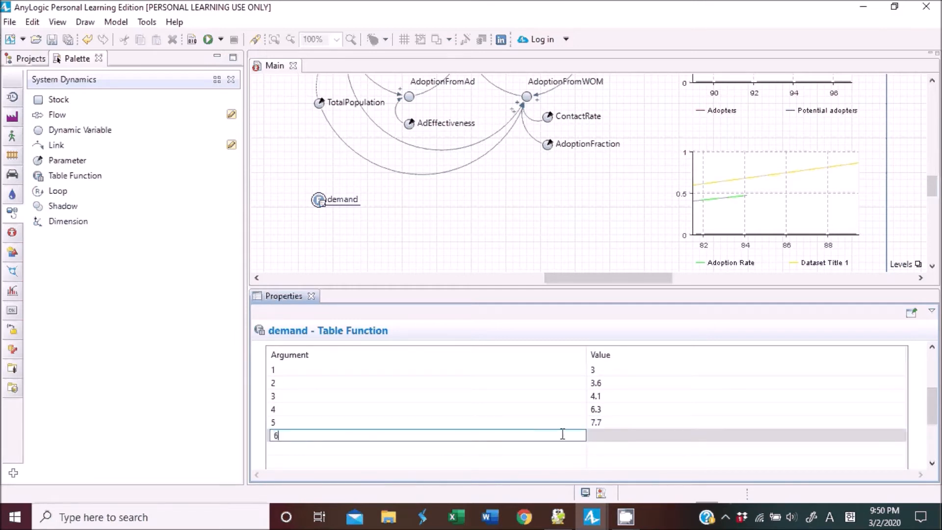
left_click(641, 434)
type("93")
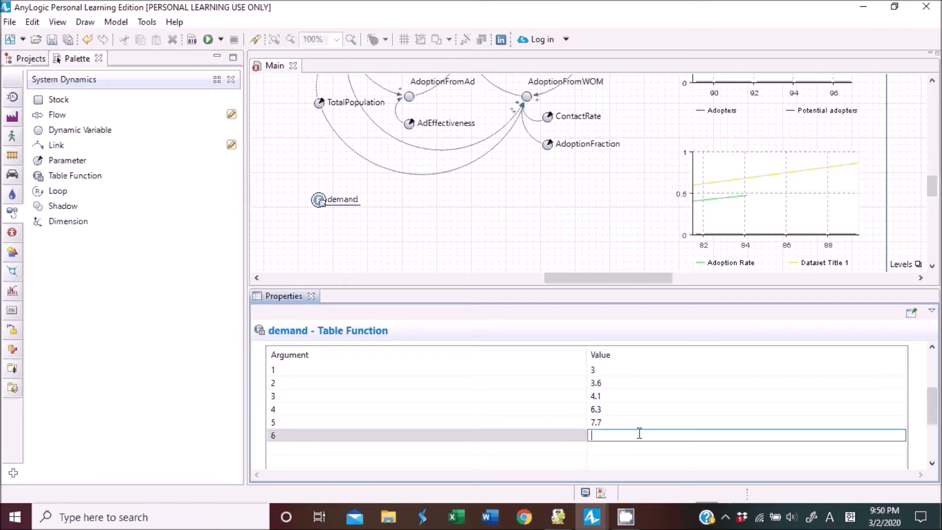
type(".6")
Add a demand table row with argument 7 and value 10.1.
left_click(533, 448)
type("7")
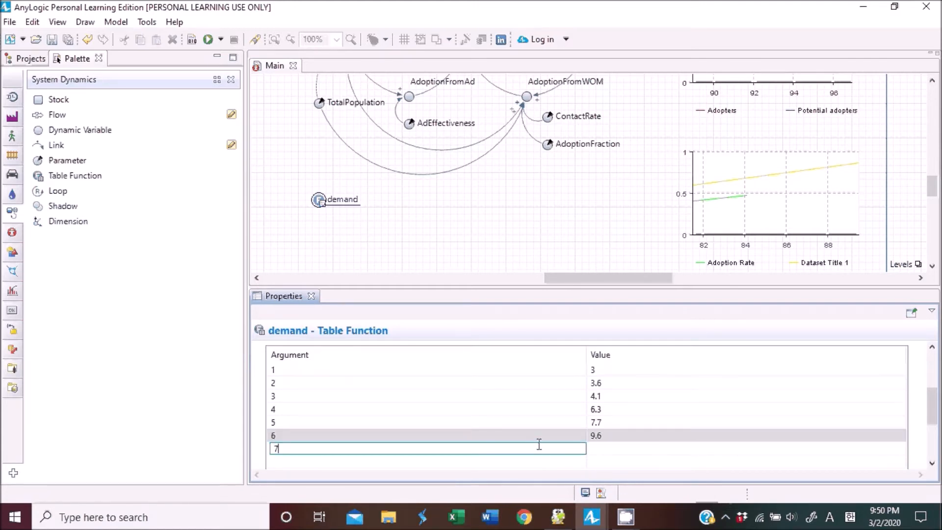
left_click(599, 448)
type("10.1")
scroll(603, 438, "down", 4)
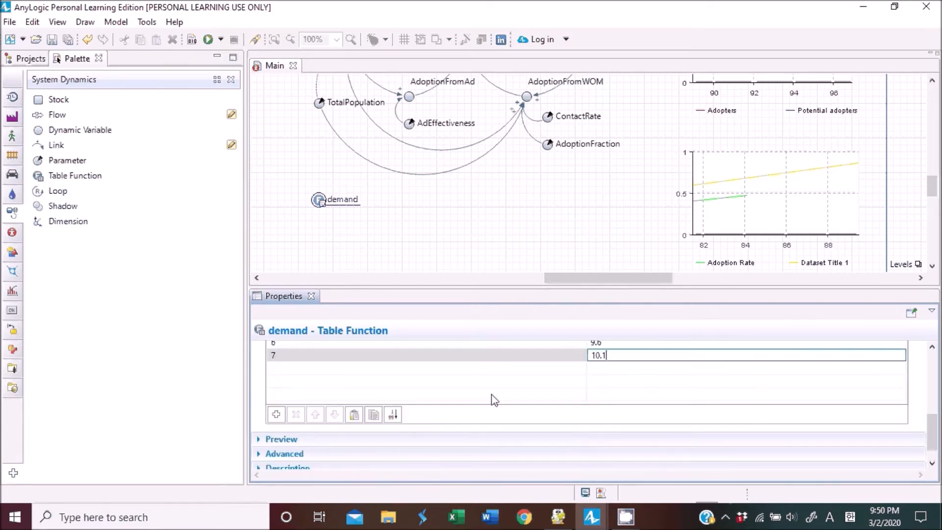
Add a demand table row with argument 8 and value 9.7.
left_click(490, 368)
type("8")
left_click(610, 367)
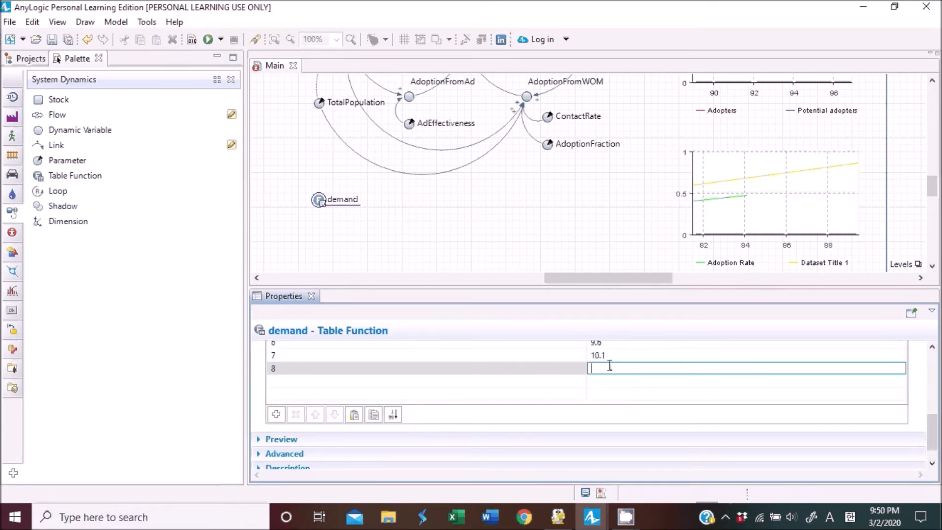
type("9.7")
Add demand table rows argument 9 with value 7.4 and argument 10 with value 4.8.
left_click(539, 385)
left_click(609, 381)
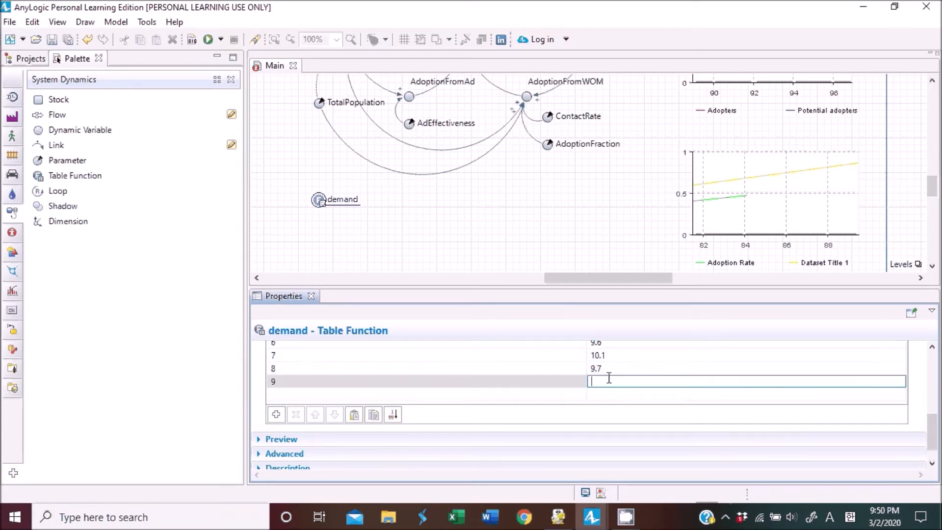
type("7.4")
left_click(553, 396)
type("10")
left_click(608, 397)
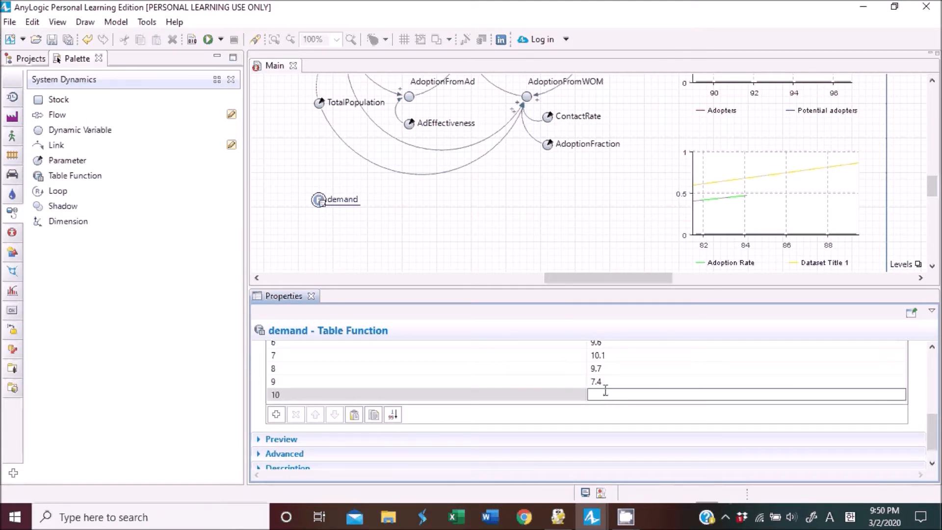
type("4.8")
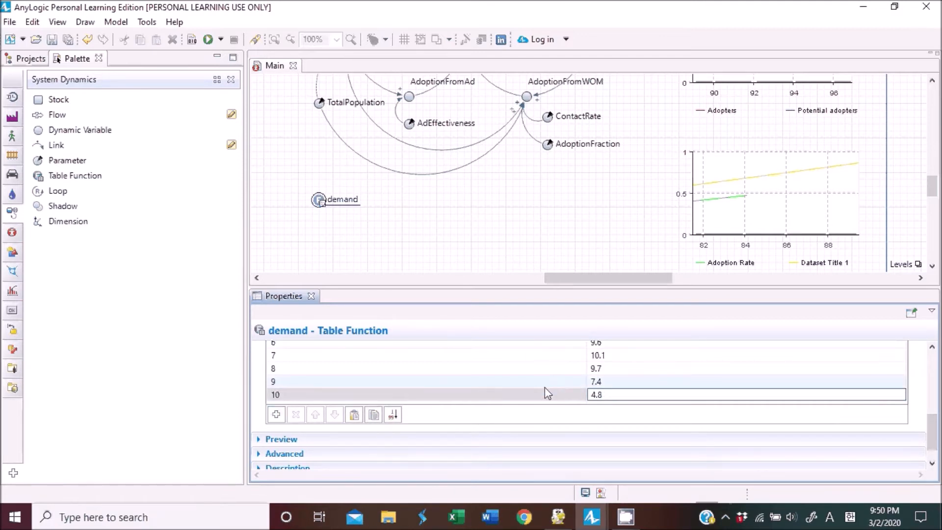
Insert a new row into the demand table and give it value 4.8.
left_click(276, 414)
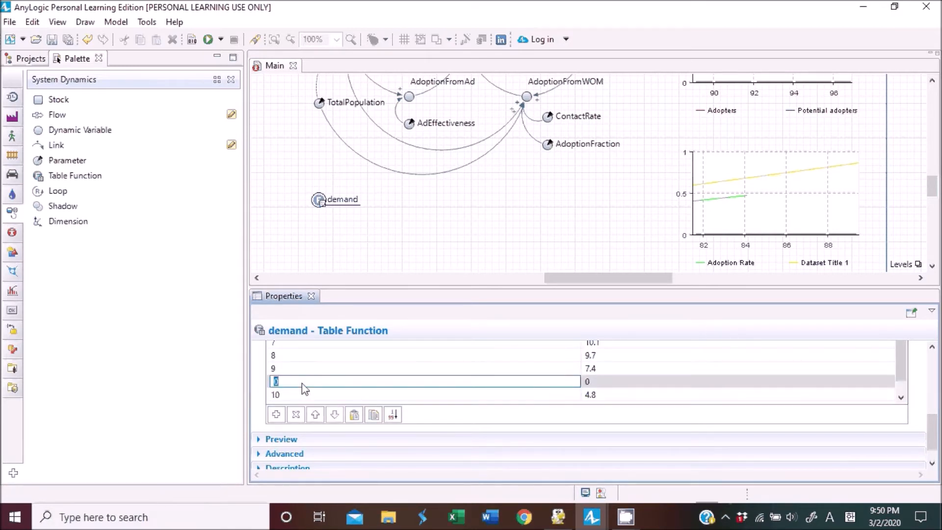
left_click(314, 391)
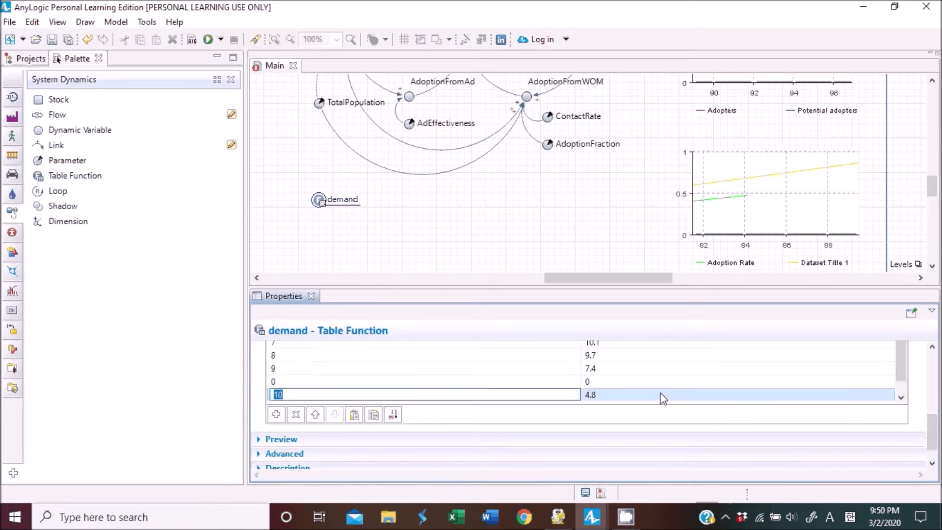
scroll(910, 381, "down", 1)
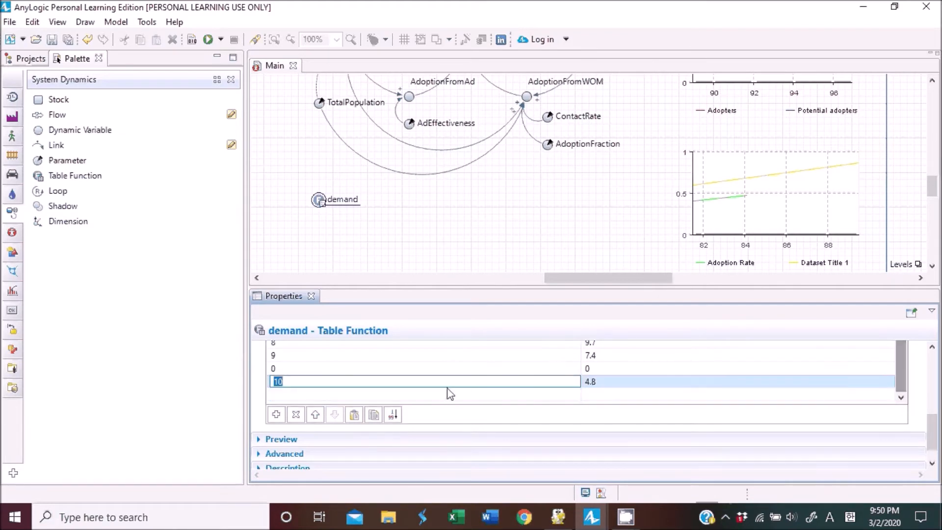
left_click(471, 369)
type("10")
left_click(628, 360)
left_click(625, 368)
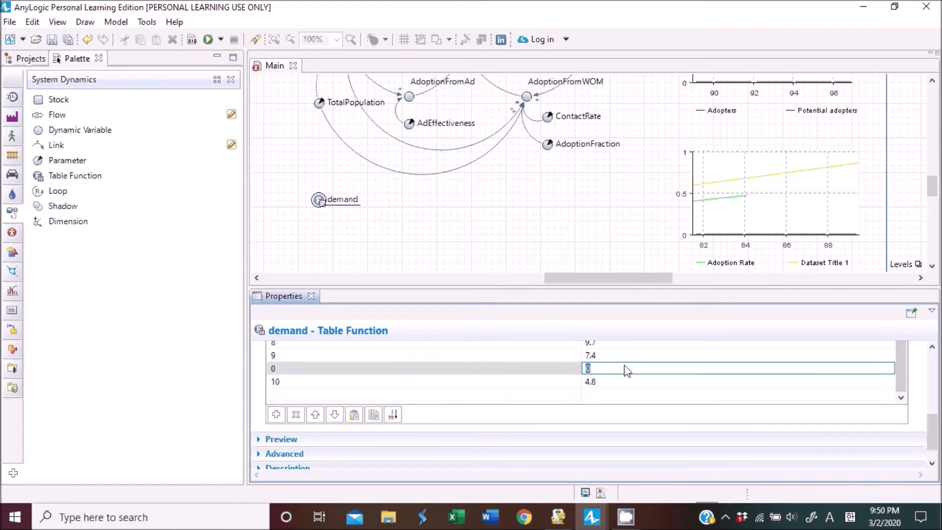
type("1")
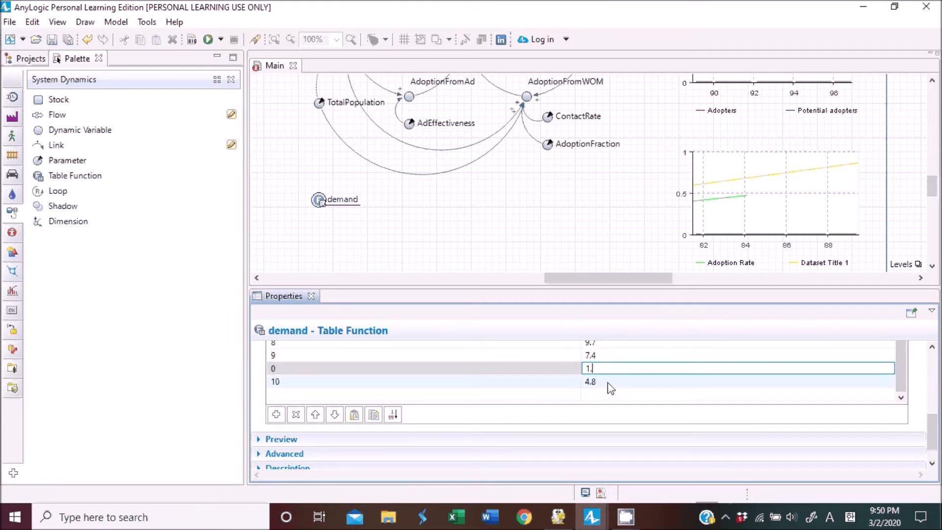
key("BackSpace")
type("4.8")
left_click(599, 383)
Add another row and set the last three arguments to 10, 11 and 12.
left_click(276, 415)
left_click(285, 382)
left_click(285, 395)
type("12")
left_click(300, 382)
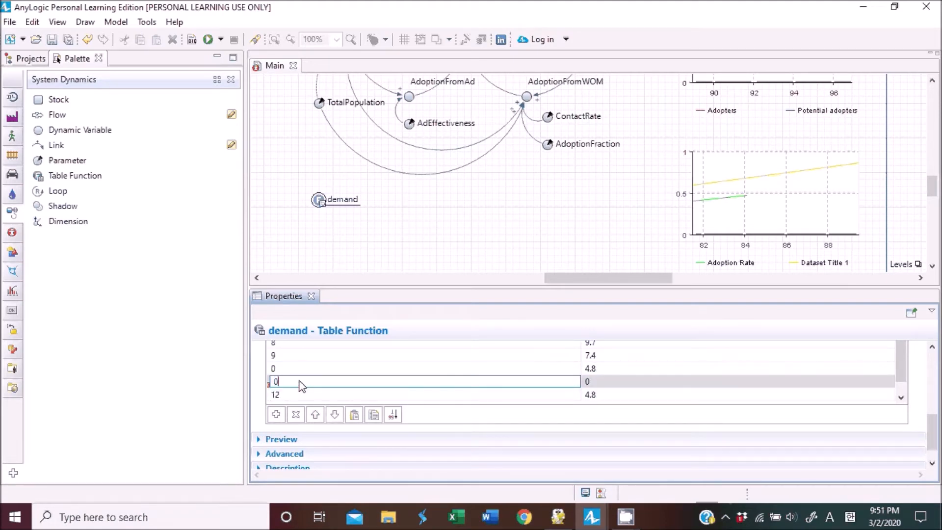
type("11")
left_click(301, 369)
type("10")
key("Return")
Set the values for arguments 11 and 12 to 3.9 and 6.3.
left_click(472, 382)
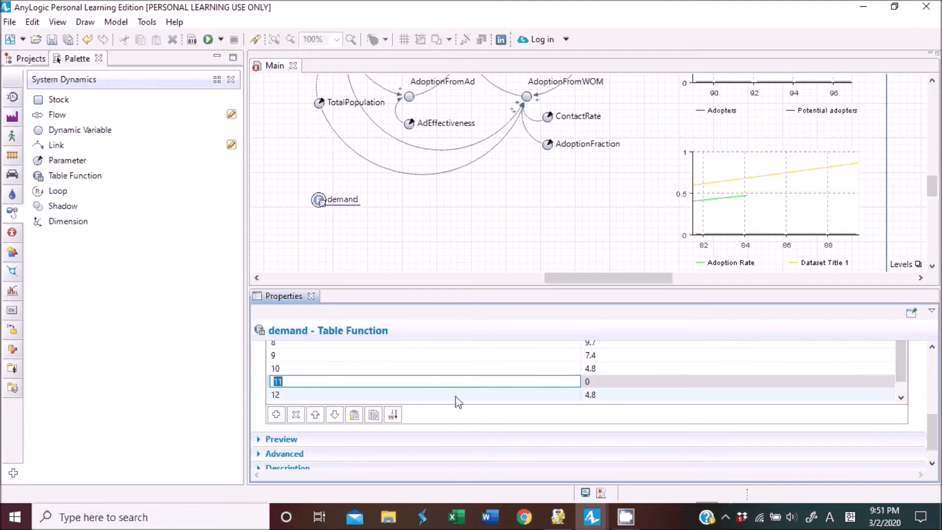
left_click(618, 387)
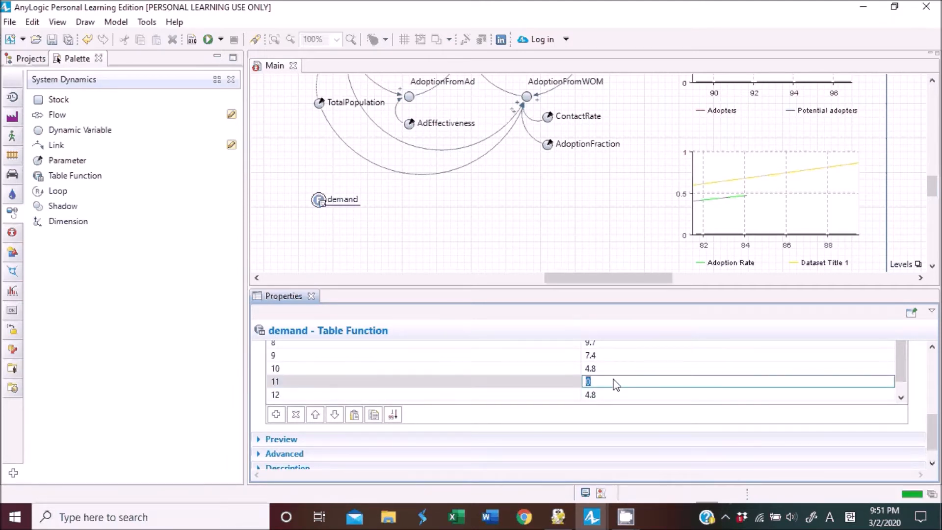
type("3.9")
left_click(607, 394)
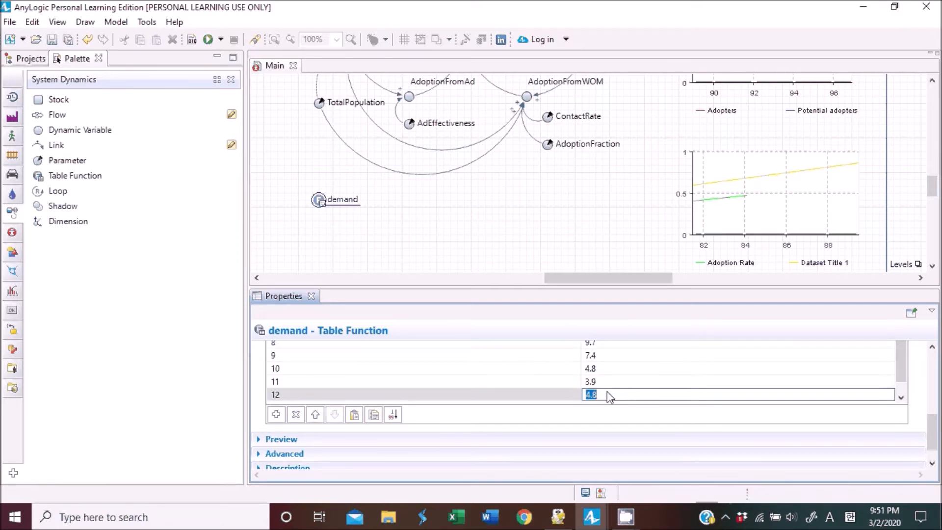
type("6.3")
Review the complete demand table data.
left_click_drag(607, 291, 608, 216)
scroll(922, 355, "up", 3)
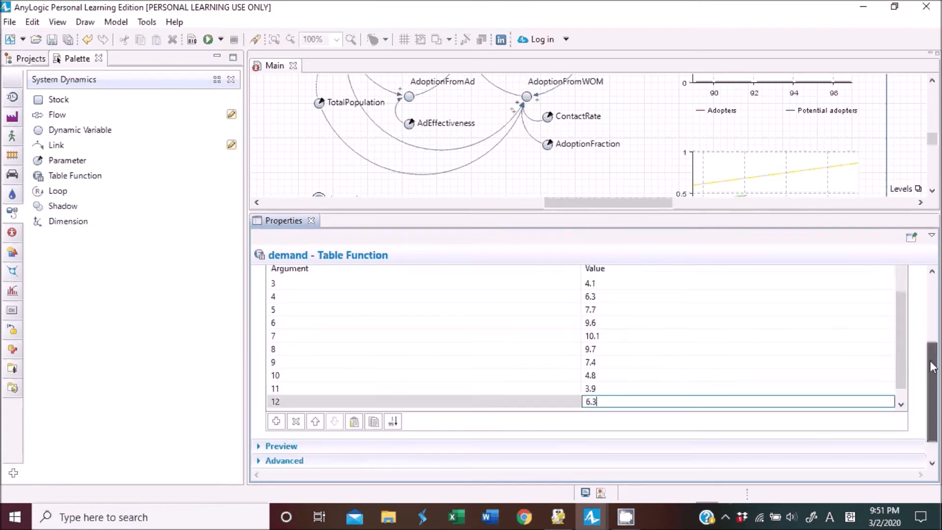
left_click_drag(900, 355, 899, 328)
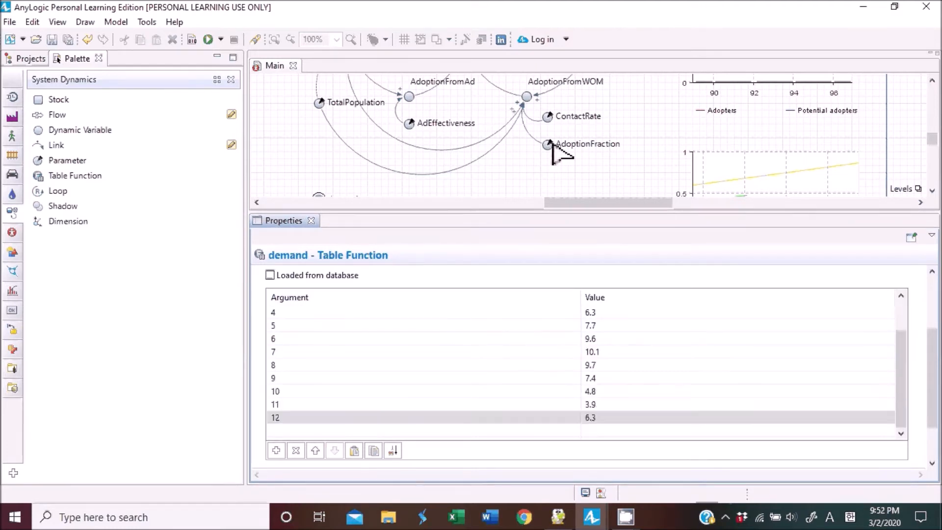
scroll(554, 145, "down", 3)
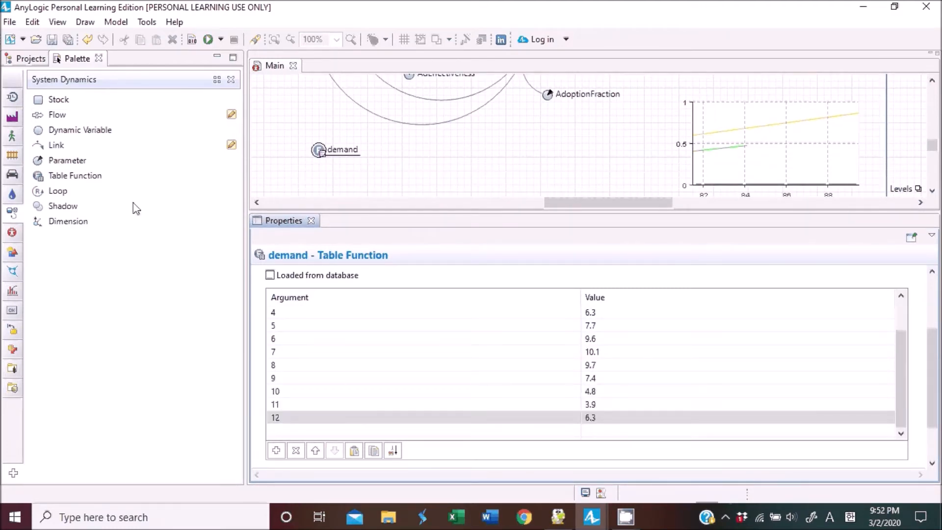
Add a Function named adoptionFraction below demand and make it return a value.
left_click(11, 234)
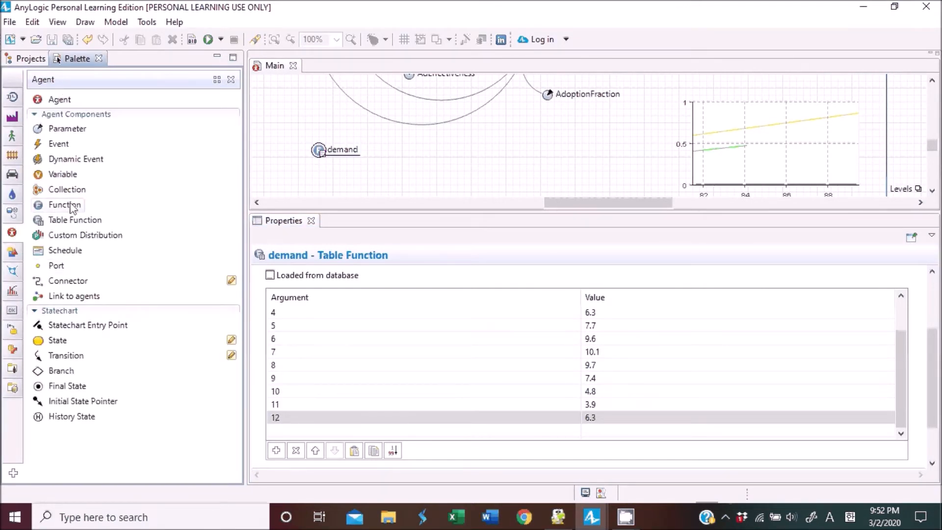
left_click_drag(66, 205, 318, 178)
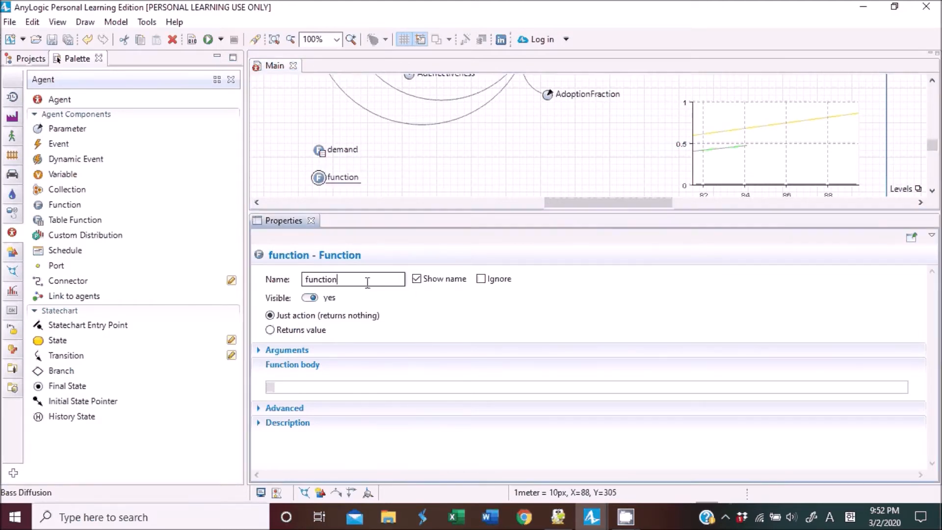
left_click_drag(368, 280, 274, 278)
type("a")
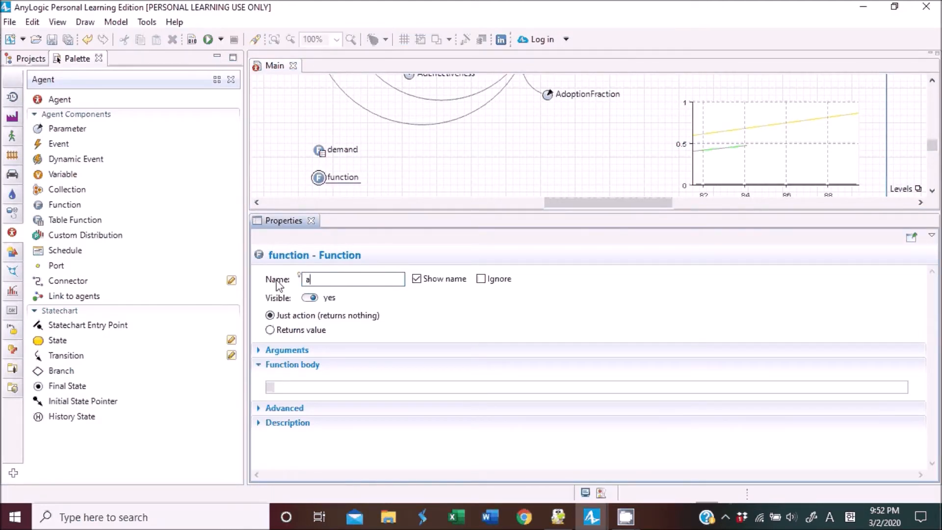
type("doptionFraction")
left_click(319, 331)
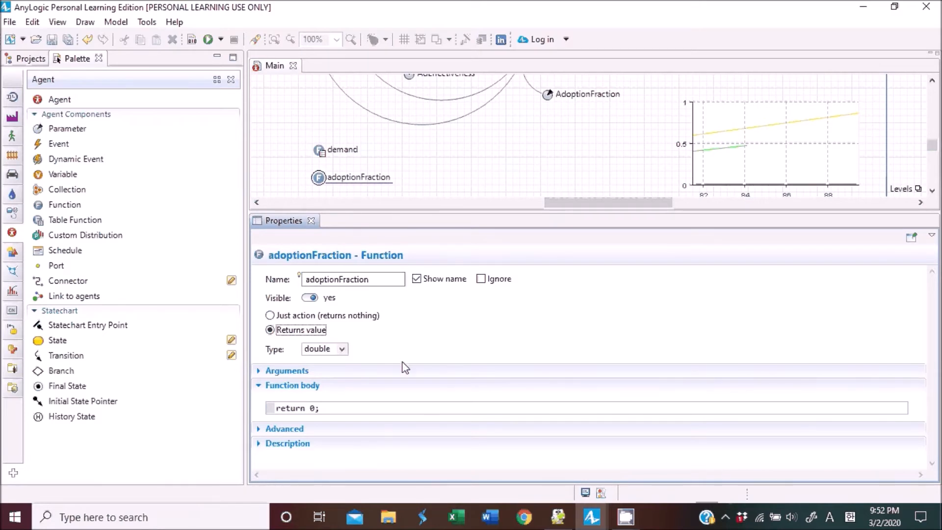
Set the adoptionFraction function body to return demand(getMonth()+1)/200.0;.
left_click(333, 411)
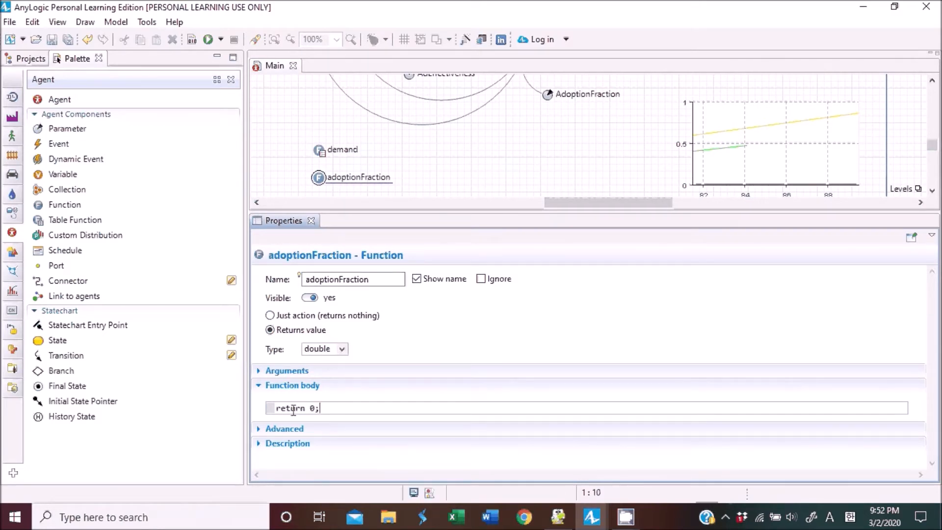
double_click(312, 408)
left_click_drag(343, 408, 265, 406)
left_click(267, 407)
double_click(313, 408)
type("demand")
type("()")
type("getMonth")
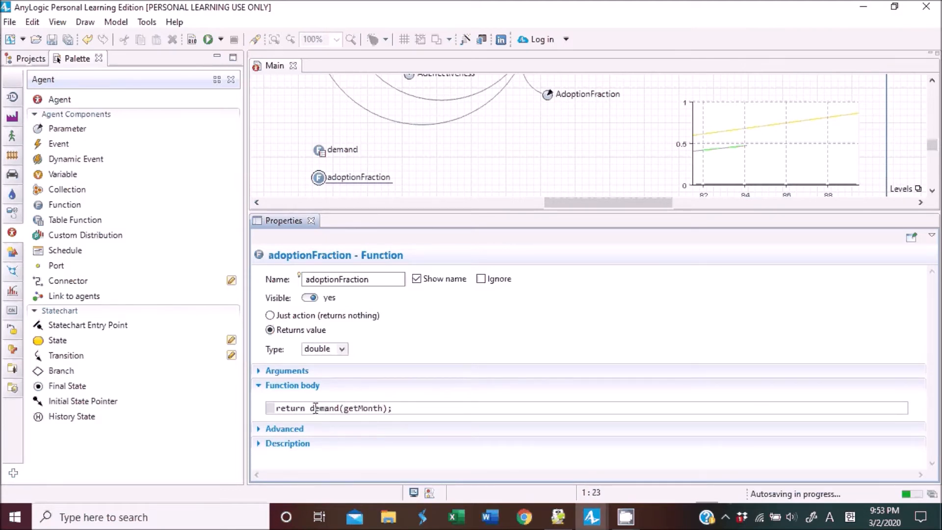
type("()+1/200.0")
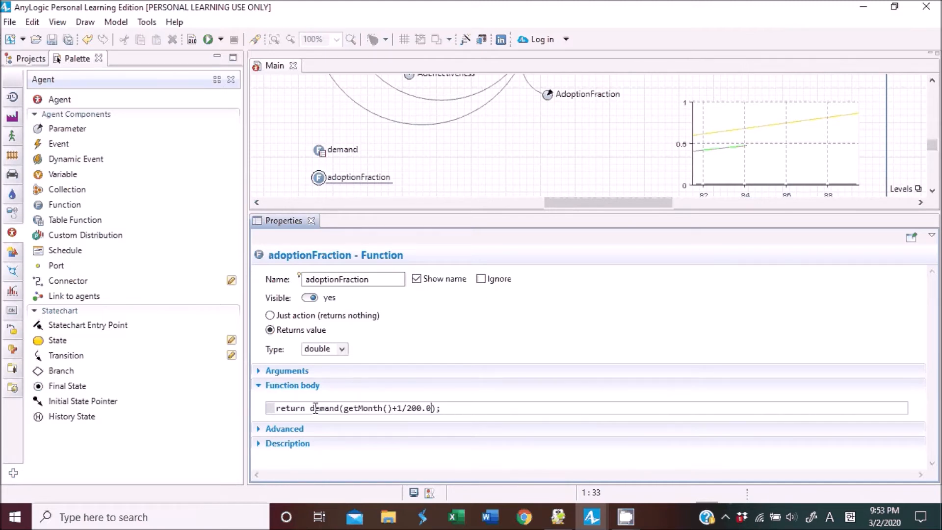
key("shift+Left")
key("shift+Left")
key("shift+Left")
key("shift+Left")
key("shift+Left")
key("shift+Left")
key("Delete")
key("Right")
type("/200.0")
Examine the parts of the function body expression alongside the demand table function.
left_click_drag(315, 407, 342, 408)
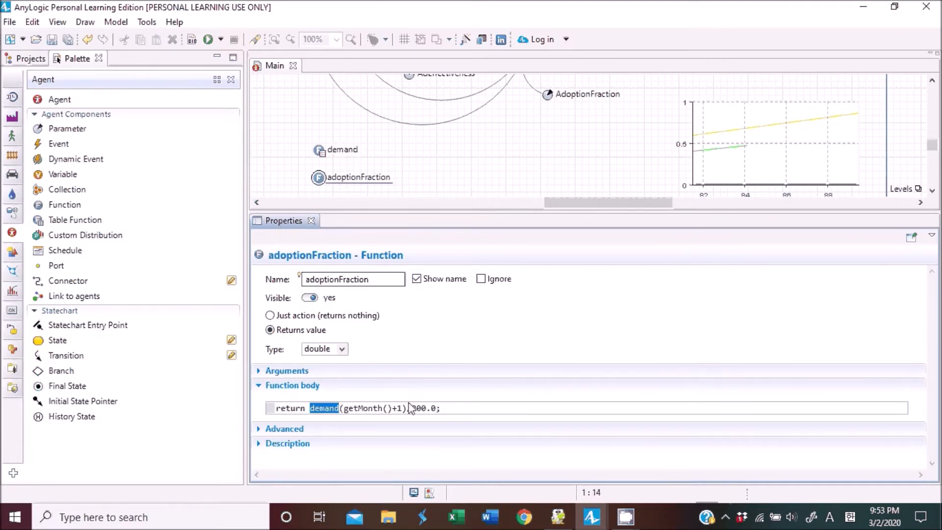
left_click_drag(344, 408, 394, 409)
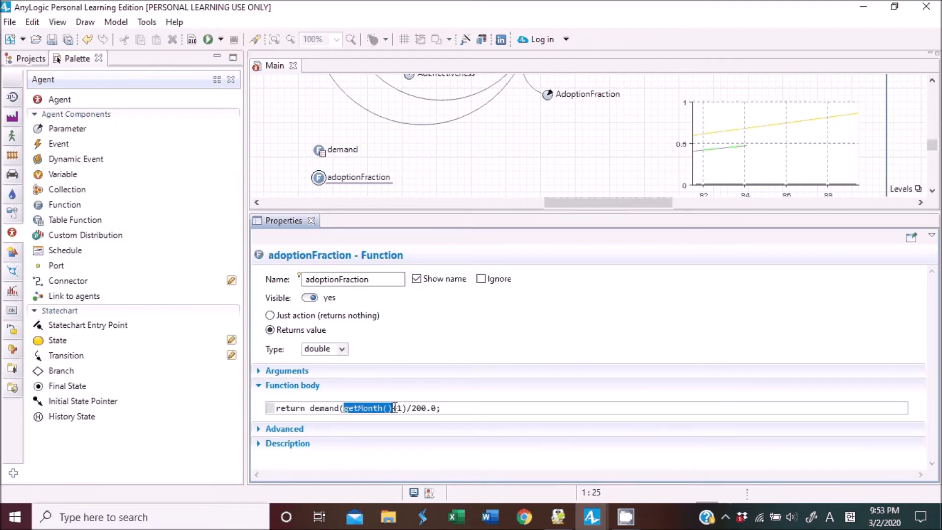
left_click_drag(392, 408, 402, 408)
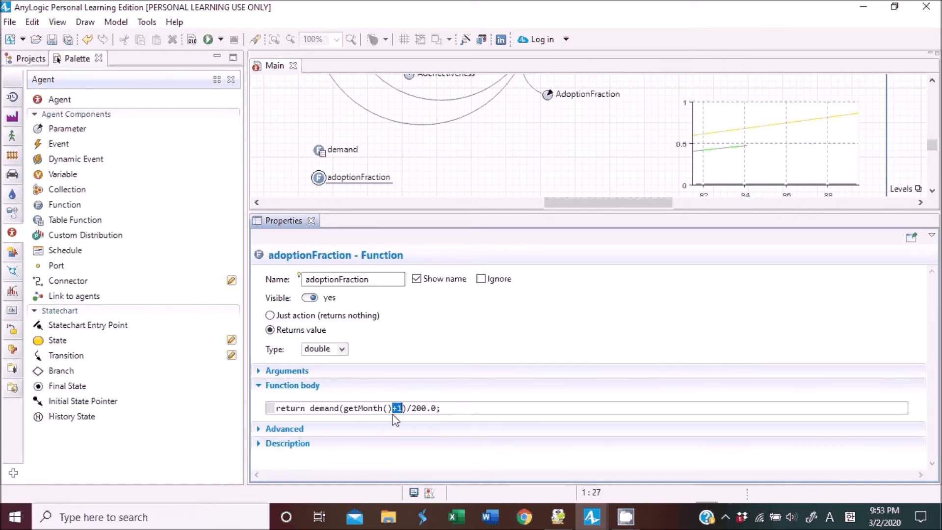
left_click_drag(393, 409, 403, 409)
left_click_drag(310, 409, 403, 409)
left_click(379, 409)
left_click_drag(344, 409, 402, 409)
left_click(320, 150)
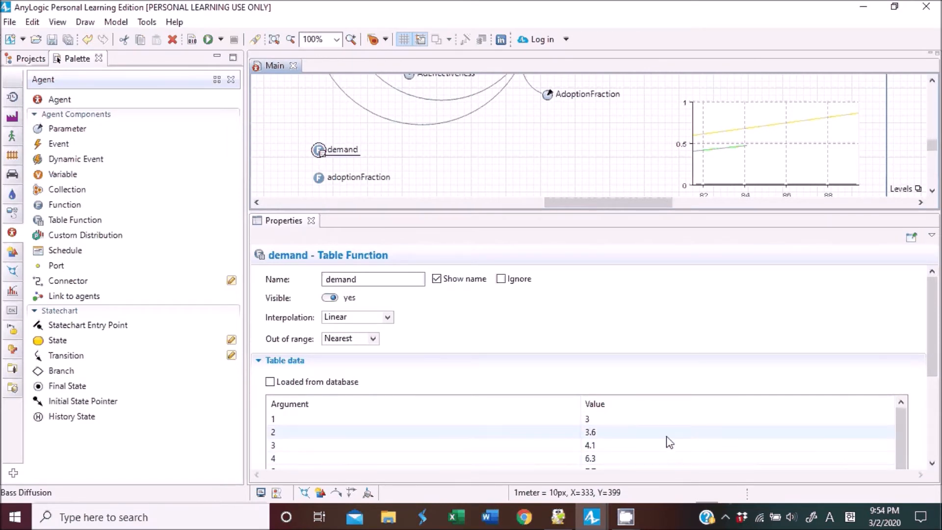
left_click(319, 178)
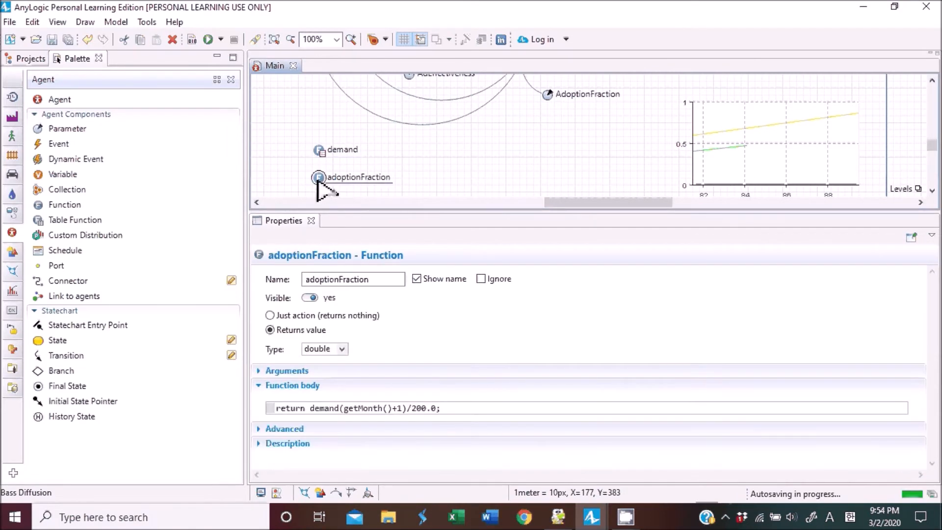
left_click_drag(310, 409, 409, 411)
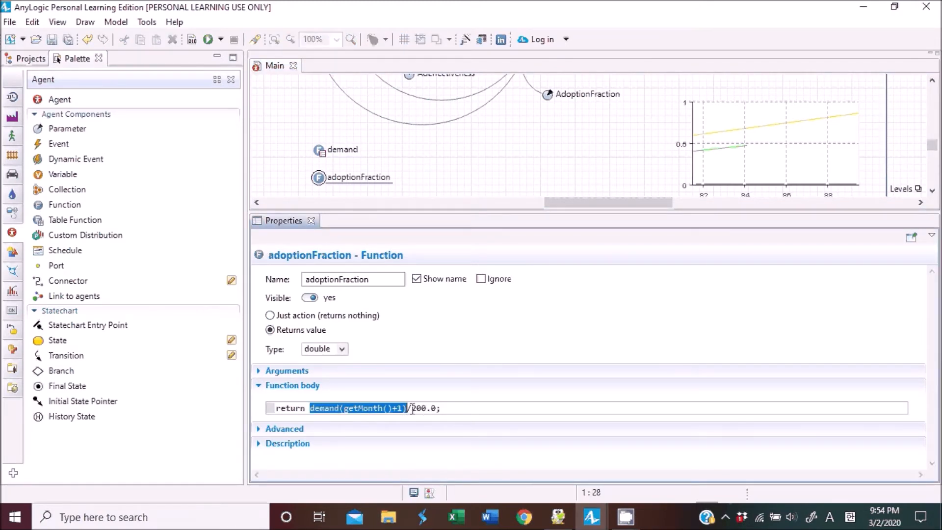
left_click_drag(413, 409, 432, 408)
left_click(408, 406)
left_click(458, 405)
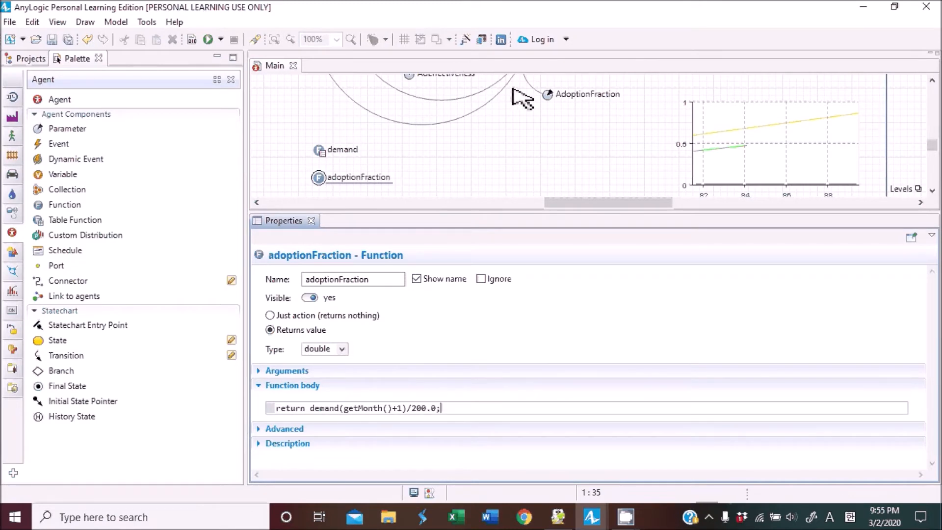
Delete the AdoptionFraction parameter from the diagram.
scroll(555, 136, "up", 2)
scroll(560, 140, "up", 2)
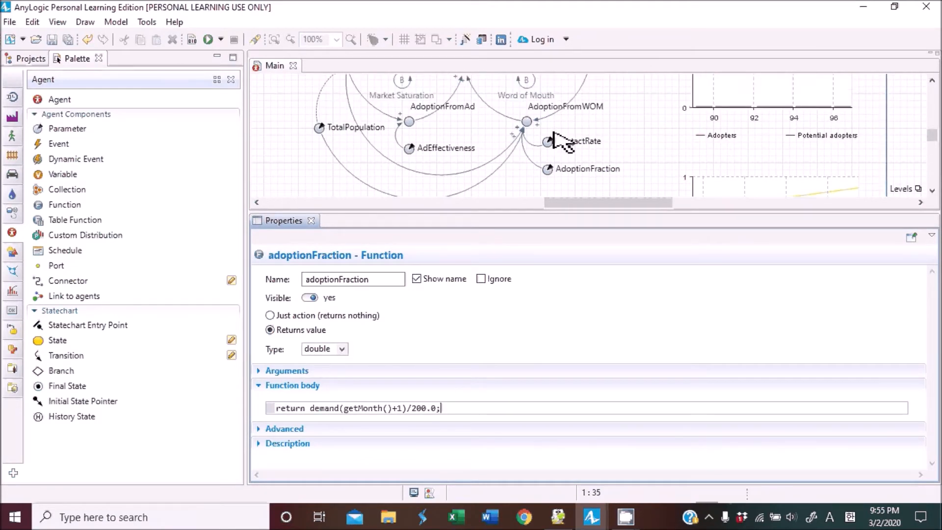
scroll(562, 140, "down", 1)
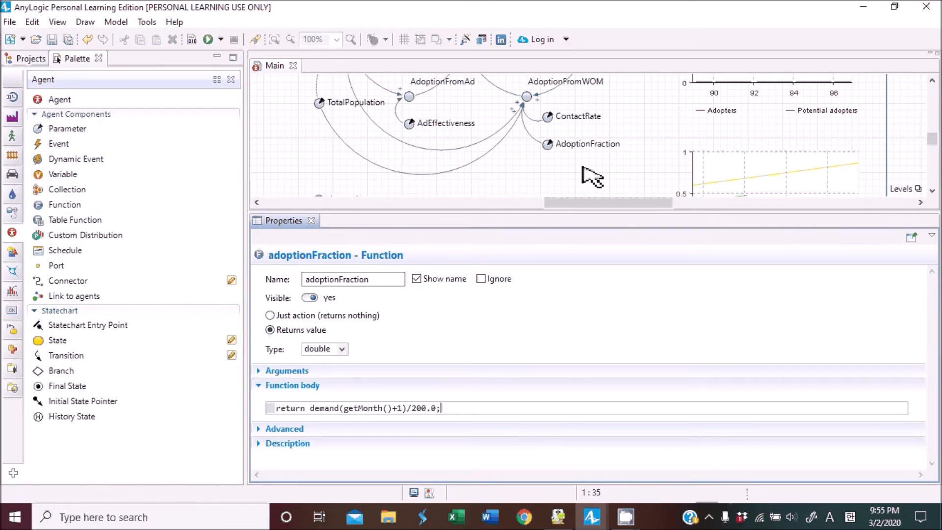
left_click(547, 145)
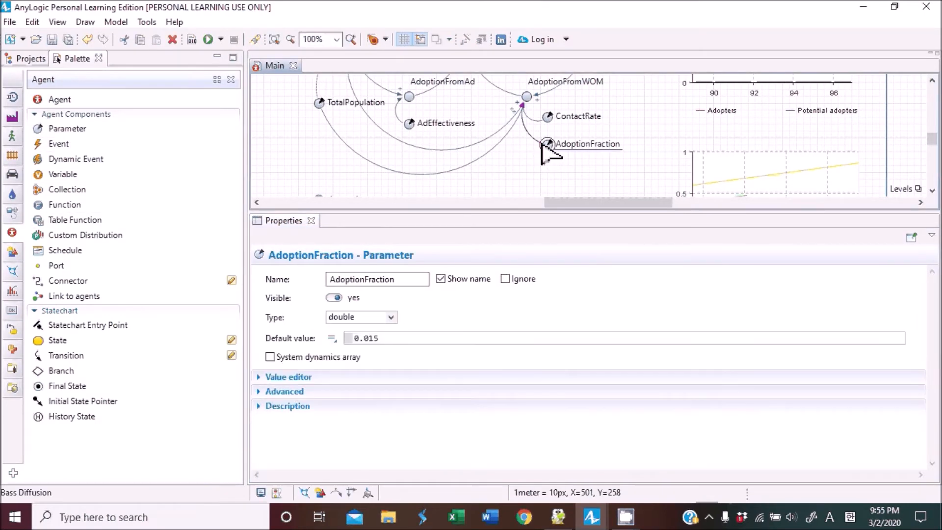
key("Delete")
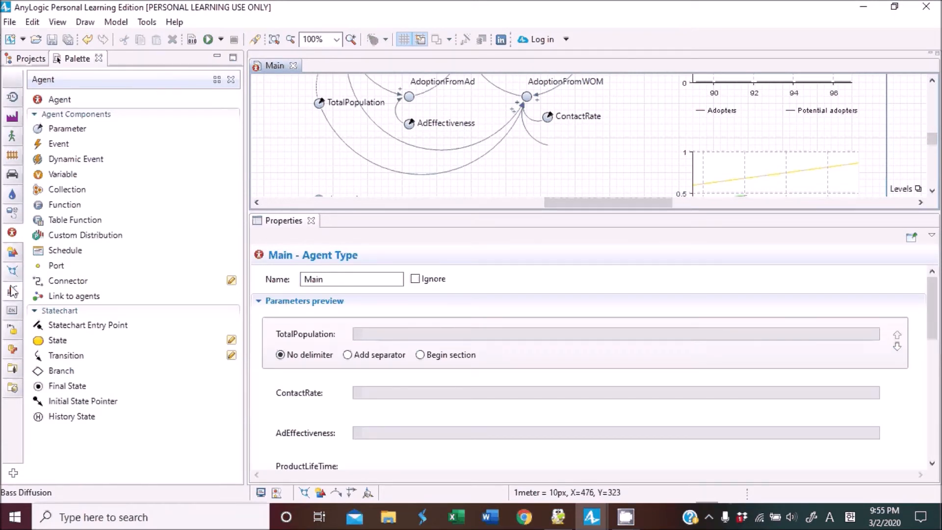
Add a dynamic variable named AdoptionFraction just below ContactRate in the diagram.
left_click(12, 213)
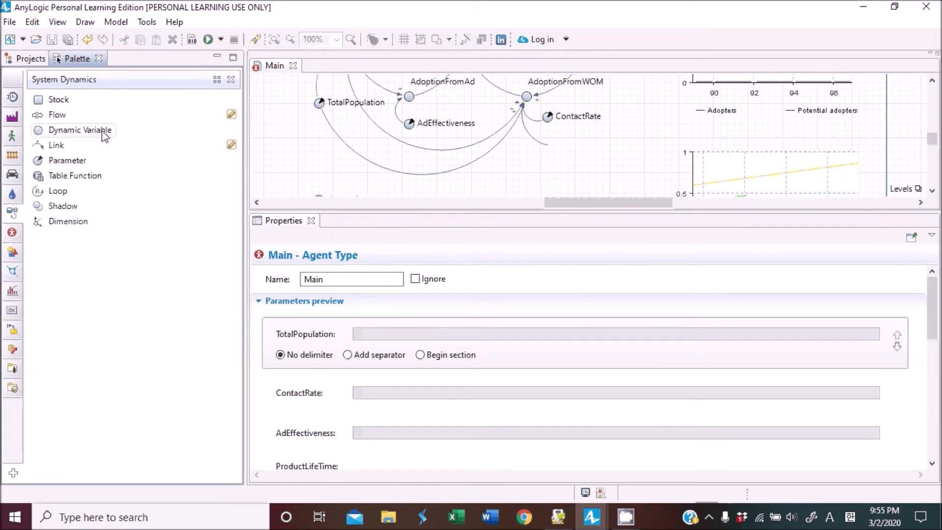
left_click_drag(47, 131, 554, 147)
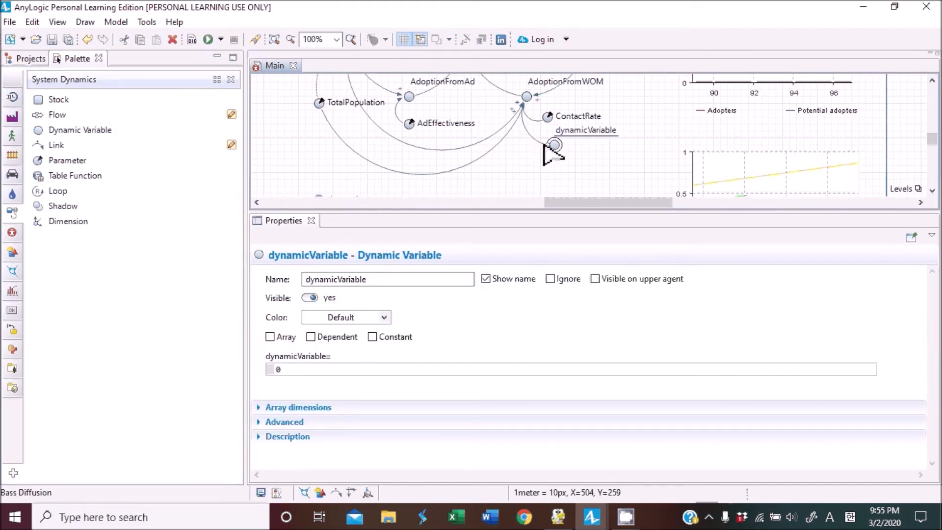
left_click_drag(548, 146, 547, 147)
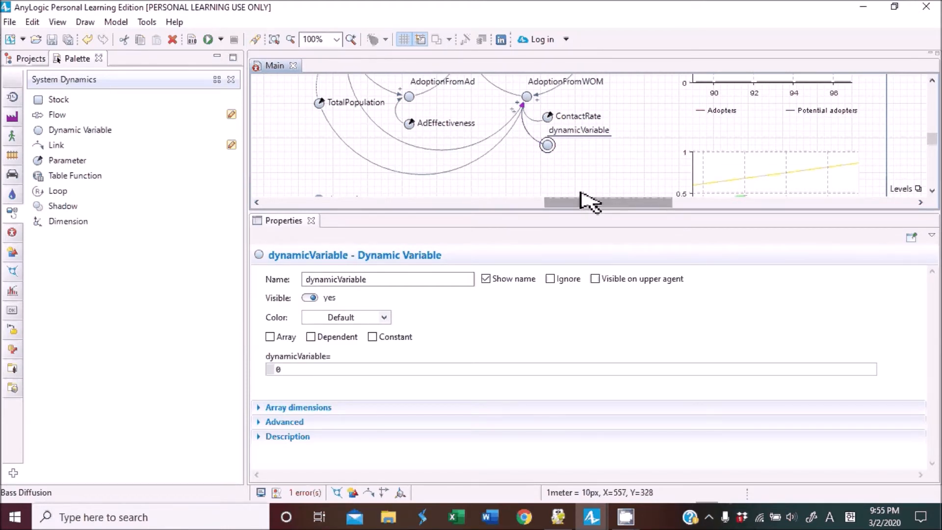
double_click(397, 279)
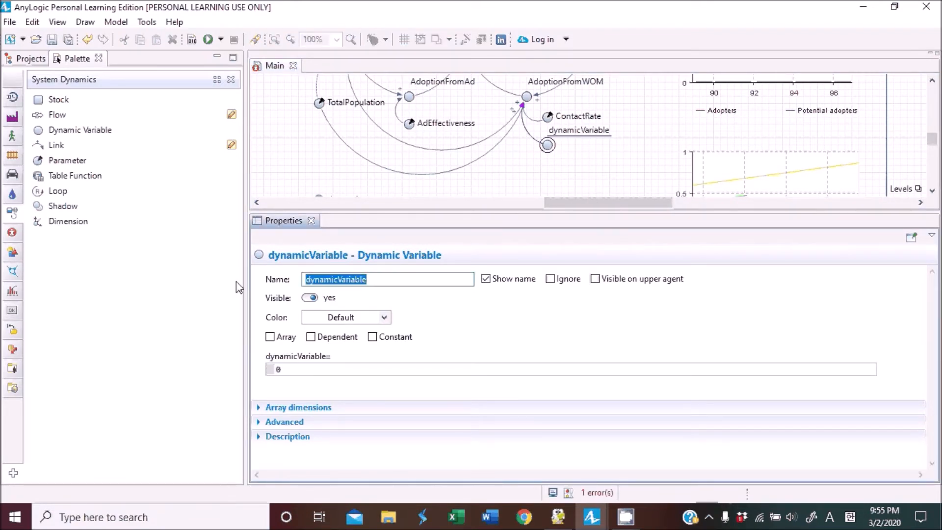
type("AdoptionFraction")
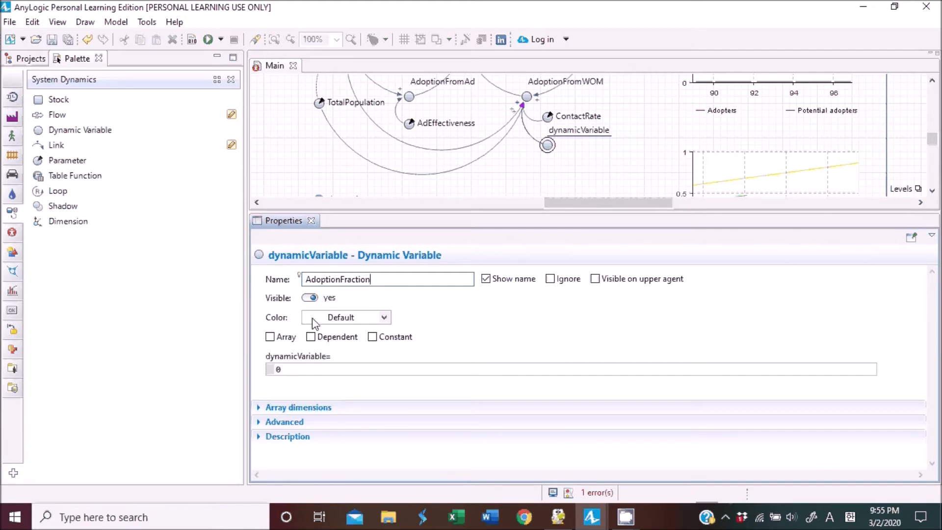
Set the AdoptionFraction variable's equation to adoptFaction(time()).
left_click(360, 371)
left_click_drag(360, 370, 250, 371)
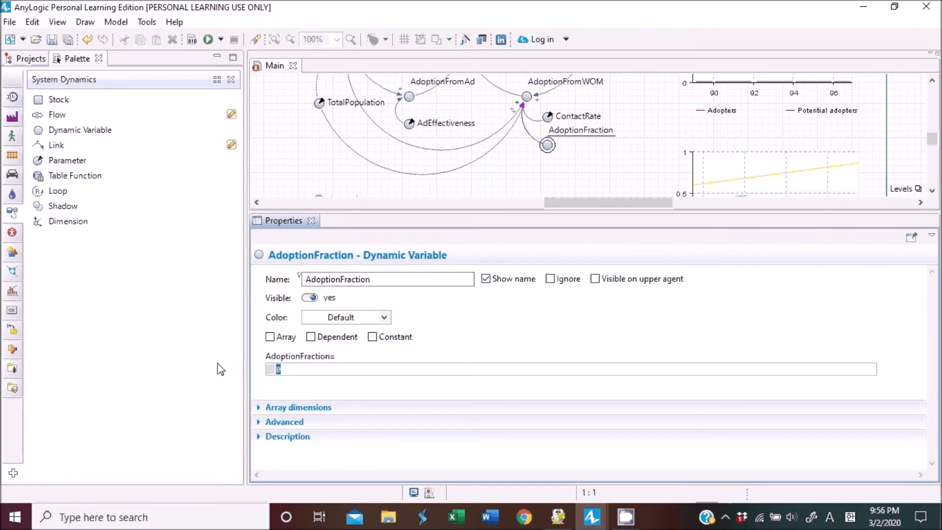
type("adoptFaction()")
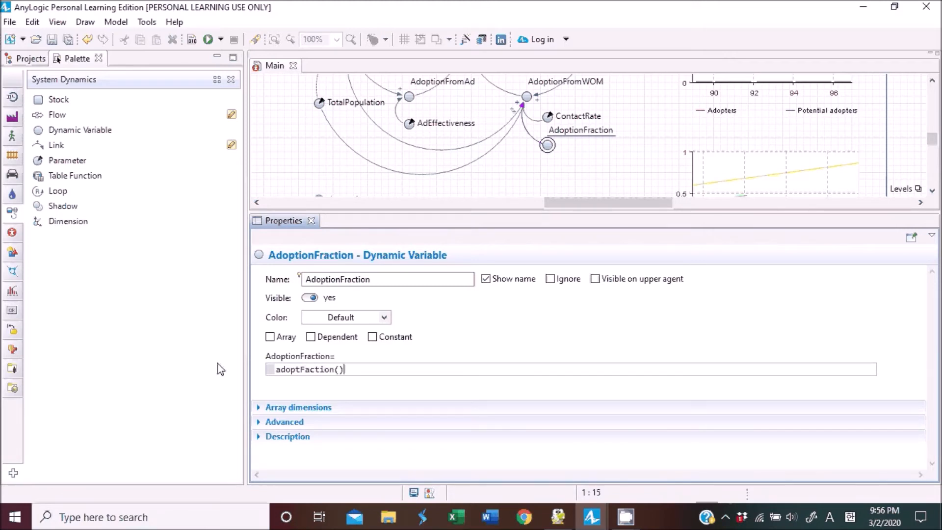
type("time()")
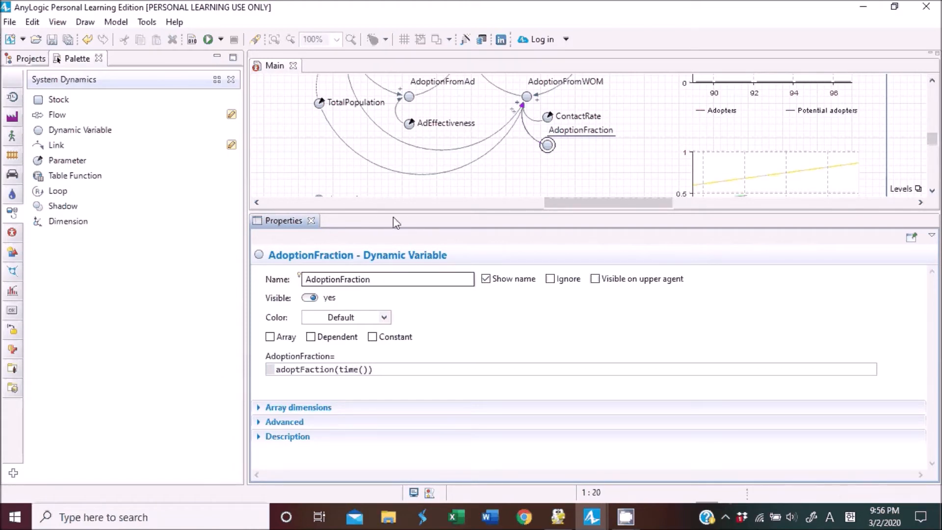
Rename the adoptionFraction function to adoptFaction, matching the name used in the variable's equation.
left_click_drag(442, 216, 452, 261)
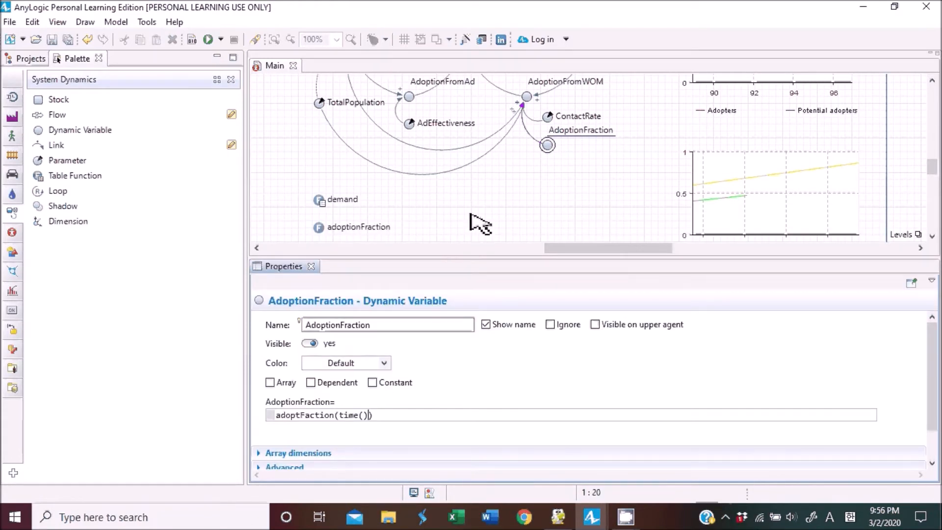
left_click(557, 141)
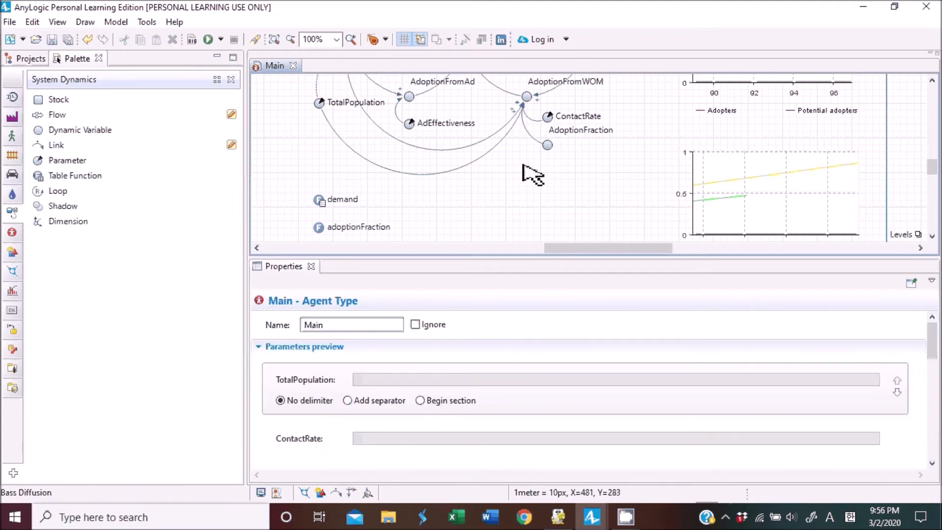
left_click(320, 228)
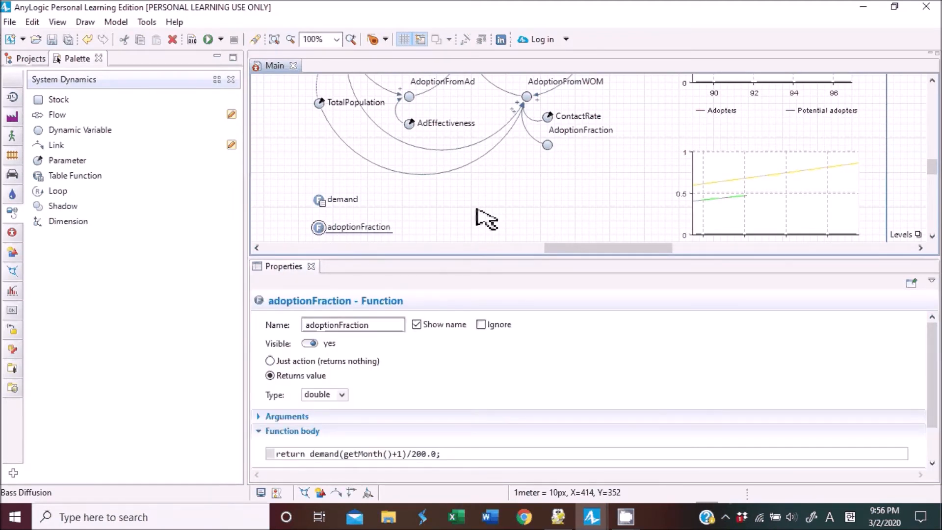
left_click(548, 145)
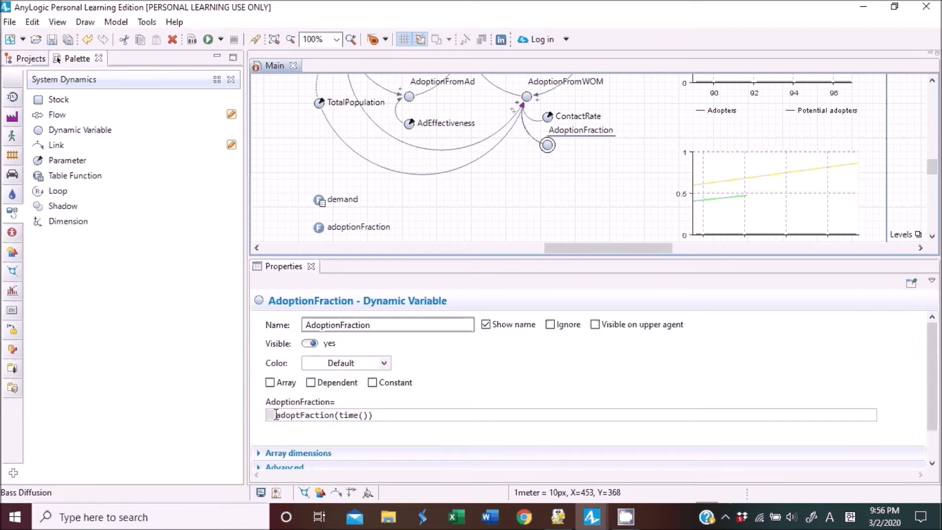
left_click_drag(276, 414, 333, 415)
key("ctrl+c")
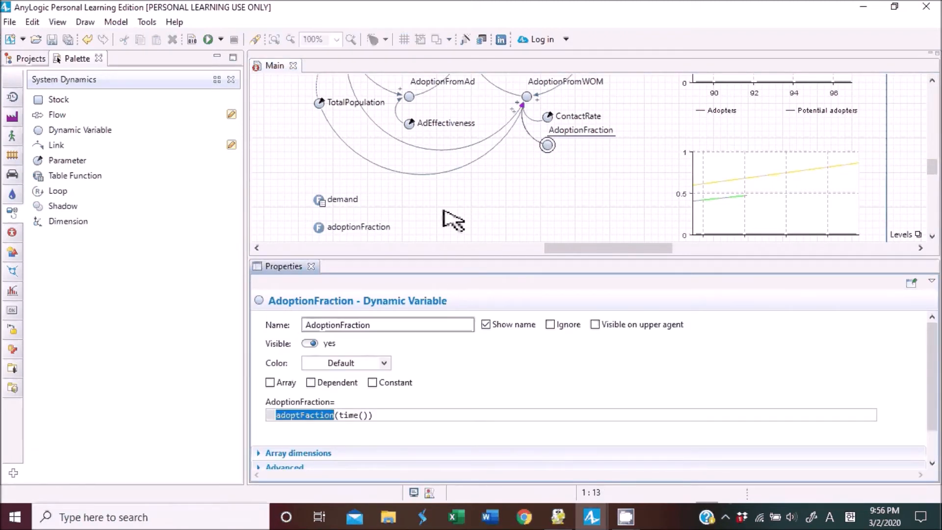
left_click(319, 228)
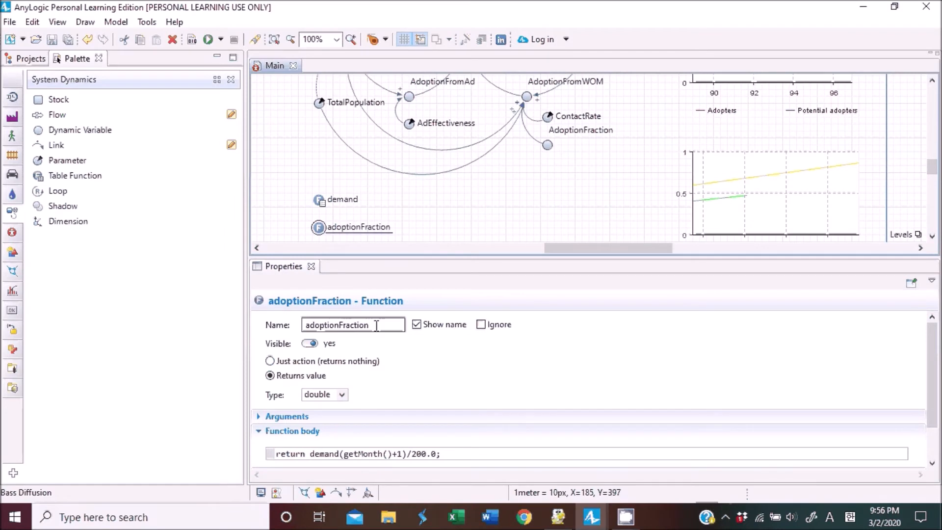
key("ctrl+v")
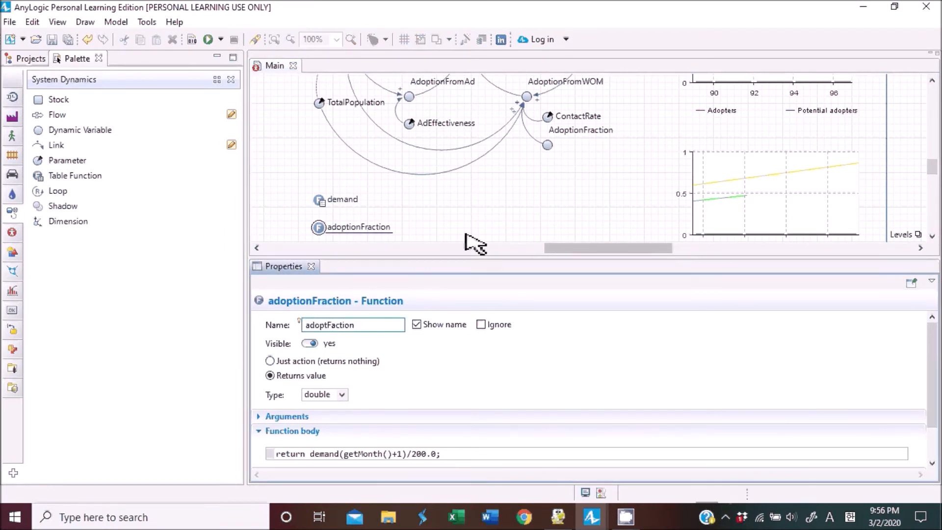
Add an argument named time of type double to the adoptFaction function.
left_click(549, 145)
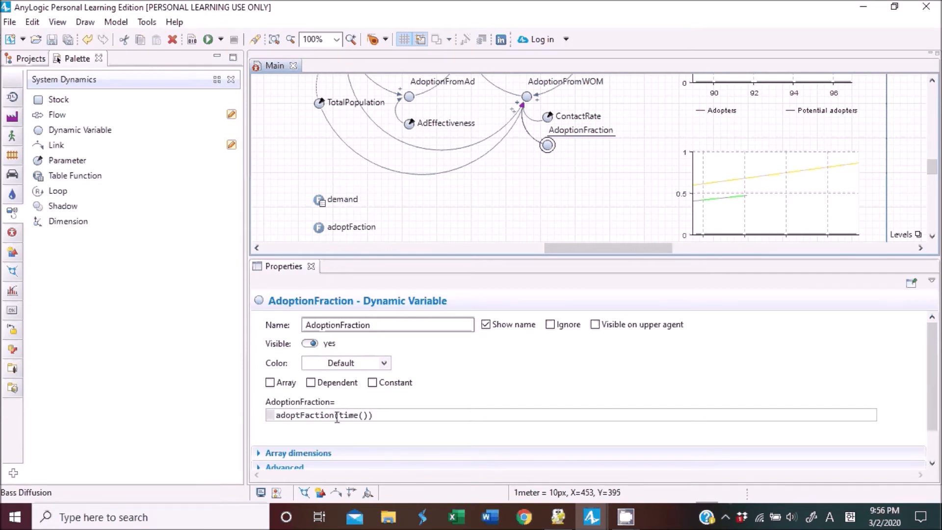
left_click_drag(339, 415, 370, 415)
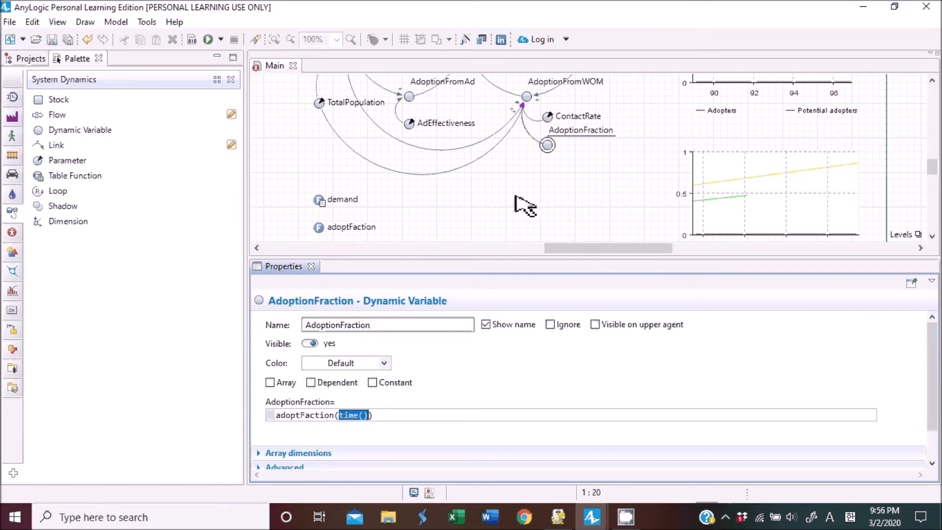
left_click(320, 228)
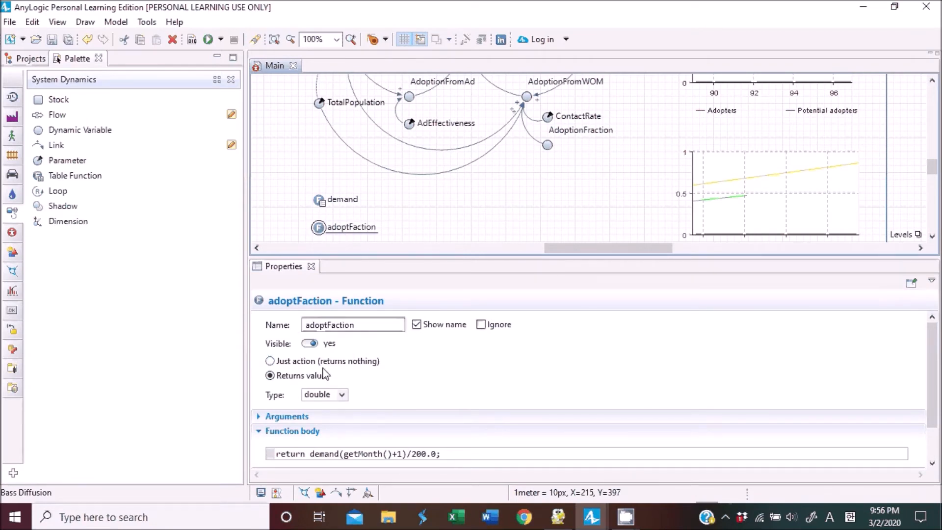
scroll(295, 375, "down", 3)
left_click(291, 373)
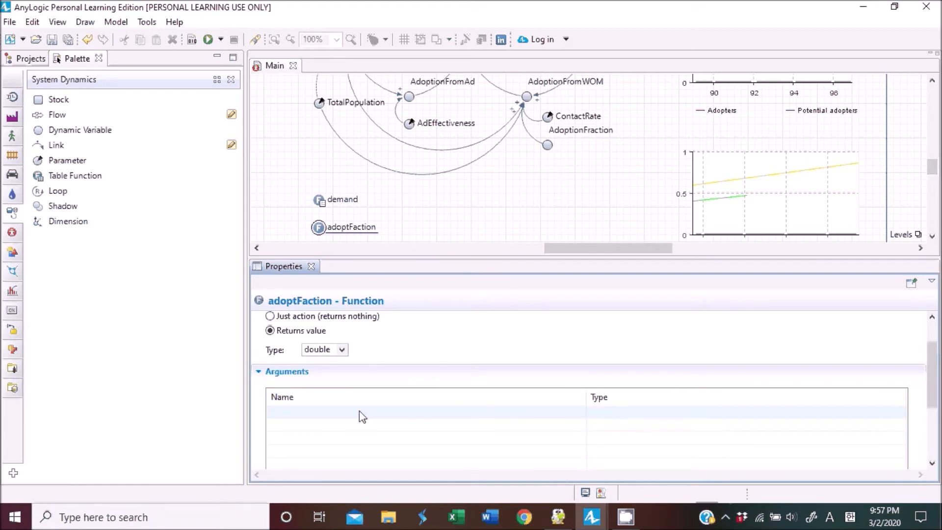
left_click(343, 414)
type("t")
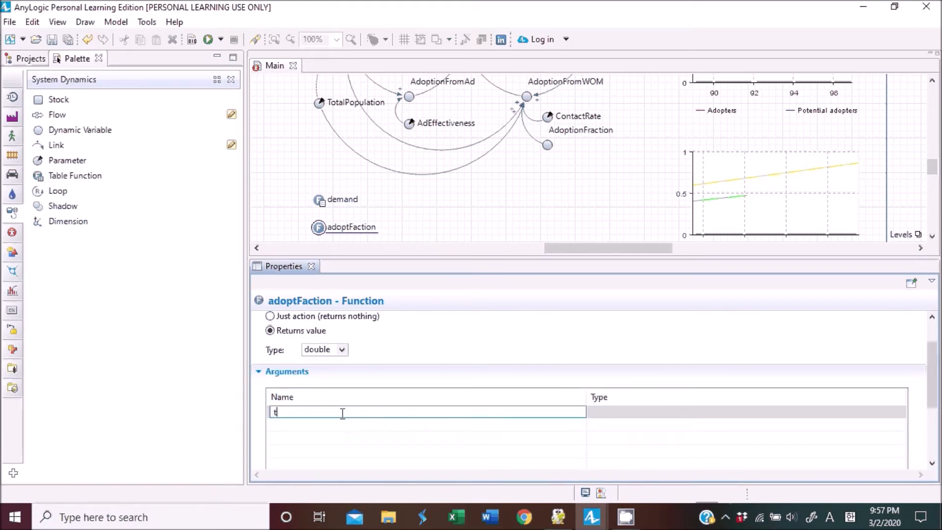
type("ime")
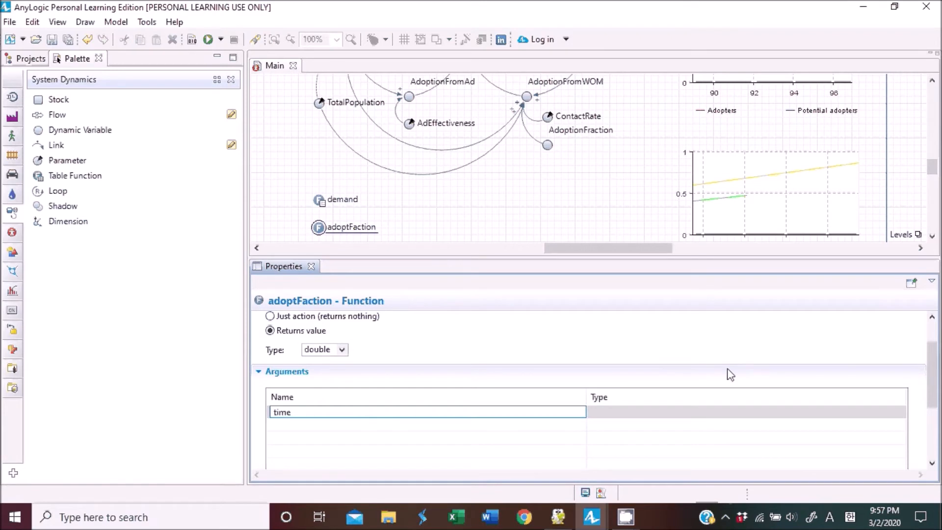
left_click(688, 417)
left_click(899, 415)
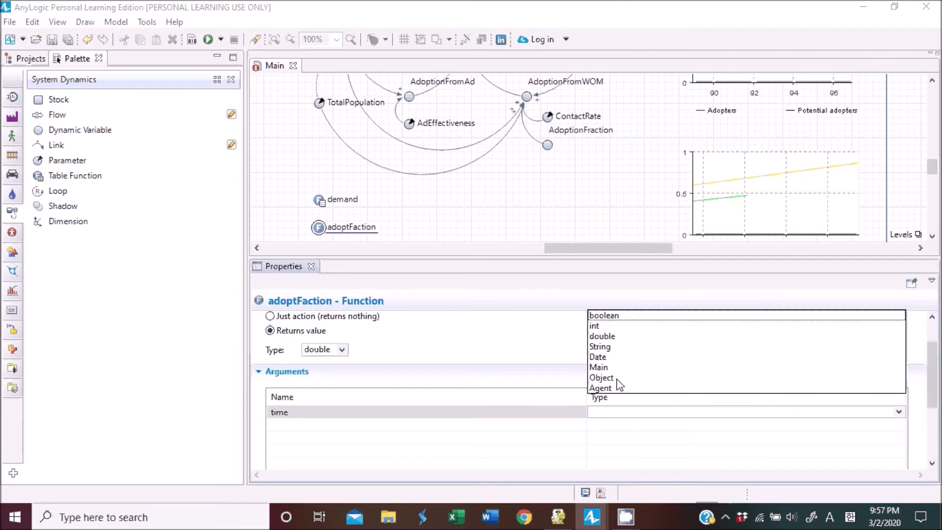
left_click(602, 336)
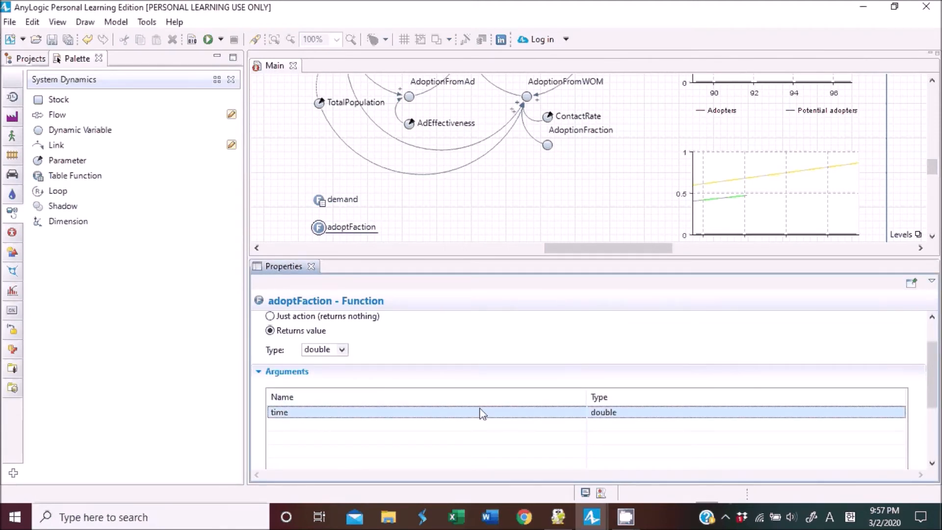
Review the adoptFaction function body and the demand table function's data.
scroll(476, 414, "down", 3)
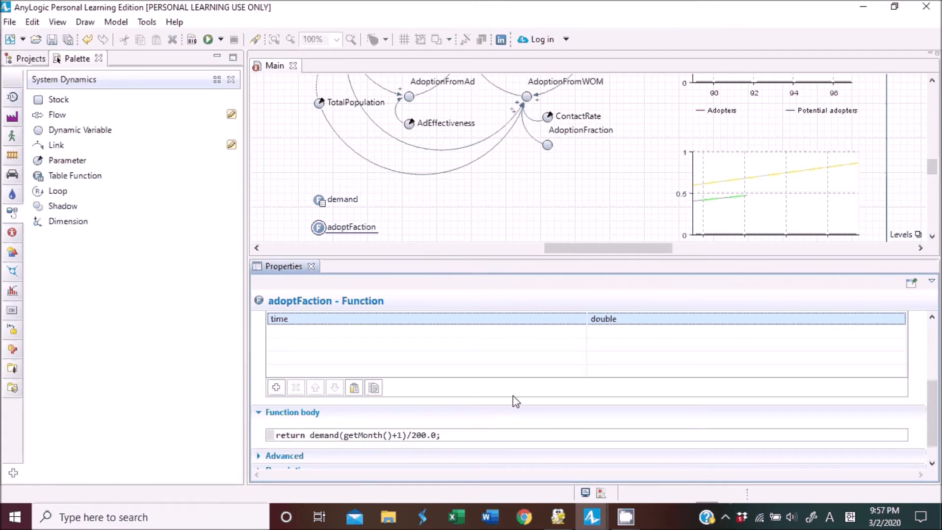
scroll(514, 397, "up", 1)
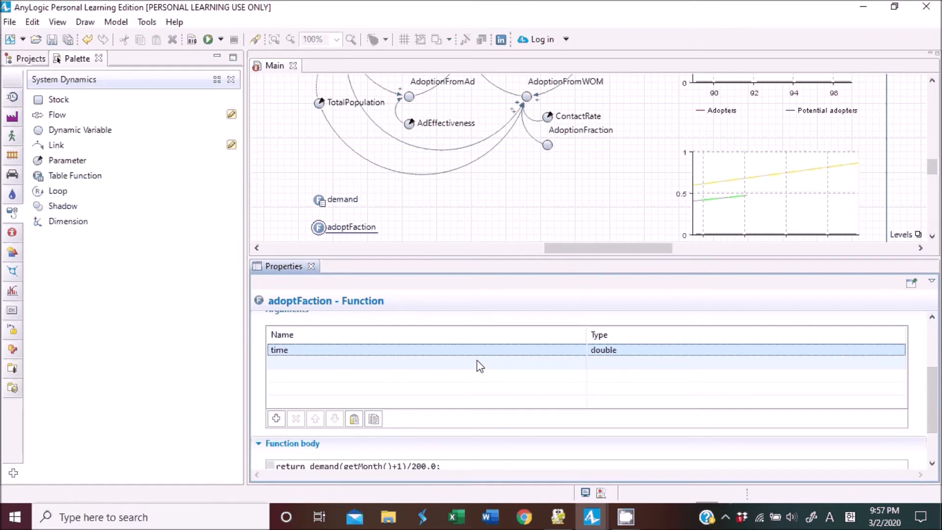
scroll(480, 366, "down", 2)
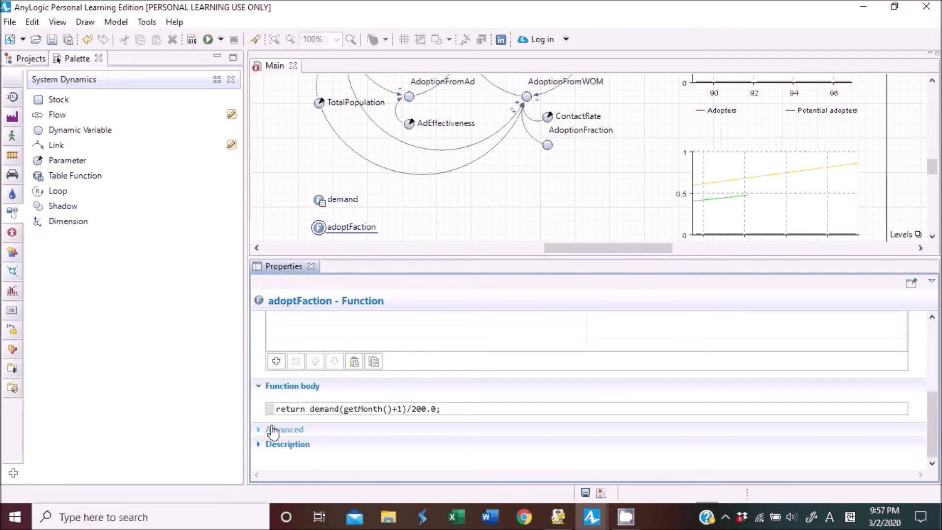
left_click_drag(290, 409, 442, 409)
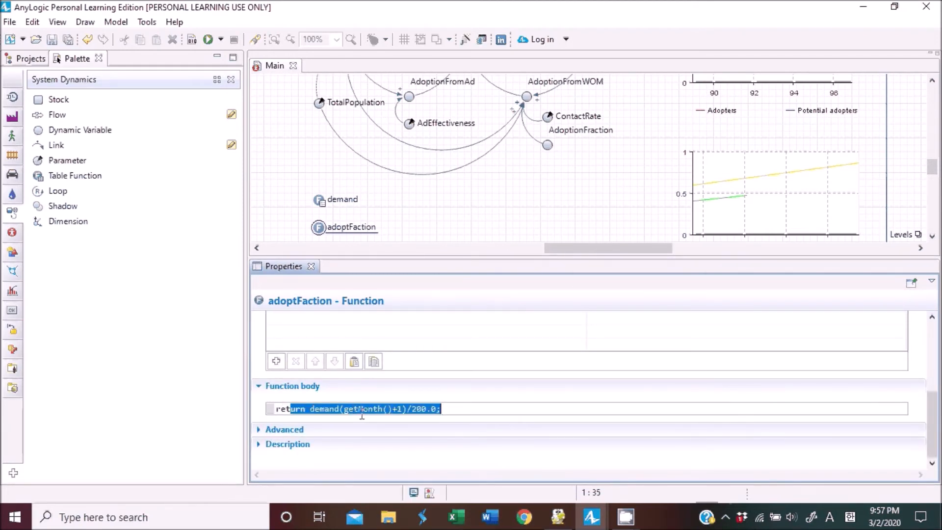
left_click(320, 200)
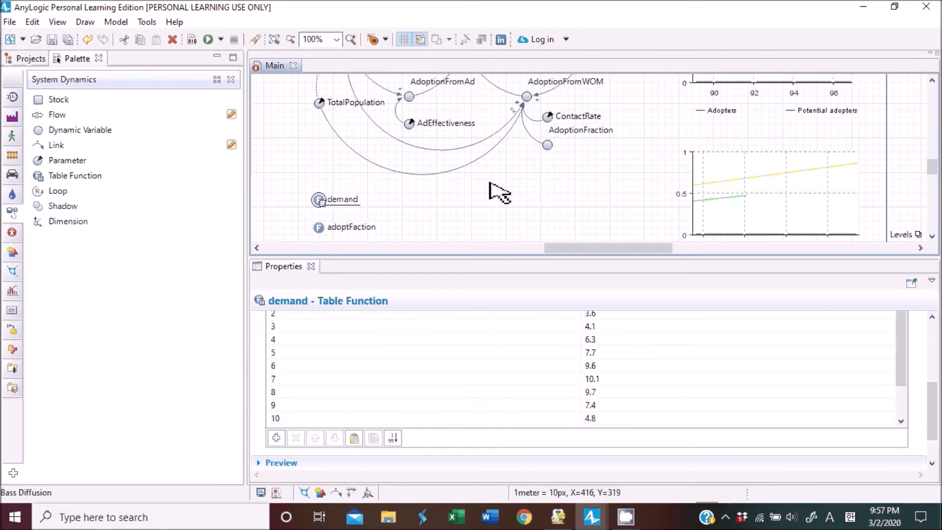
left_click(503, 184)
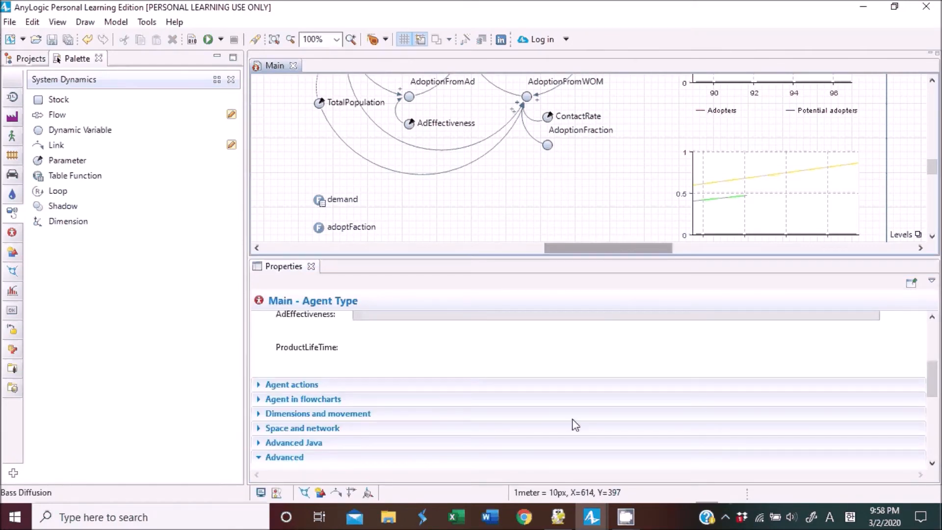
Title the second data item of the lower time plot Discard Rate.
left_click_drag(608, 248, 666, 247)
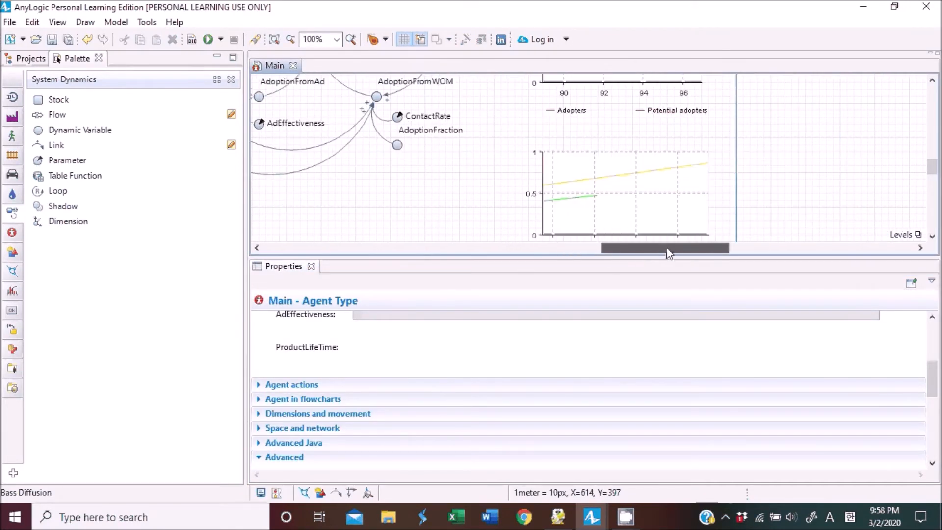
left_click(638, 207)
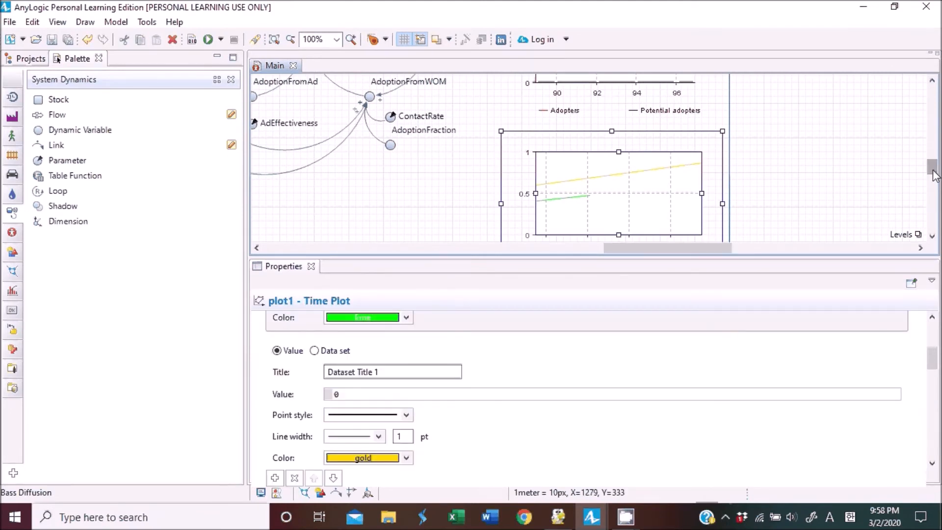
left_click_drag(931, 171, 934, 182)
scroll(471, 392, "up", 3)
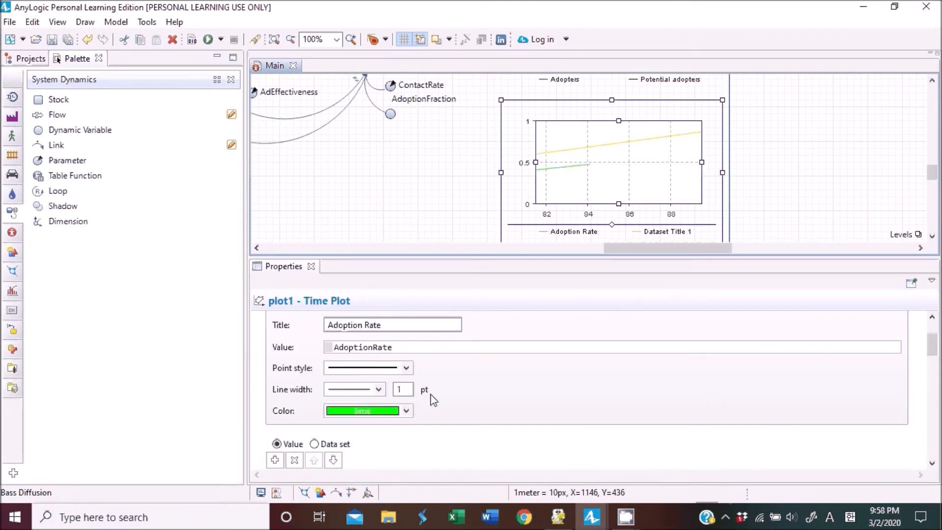
scroll(426, 397, "down", 2)
scroll(426, 398, "down", 2)
left_click_drag(380, 340, 319, 339)
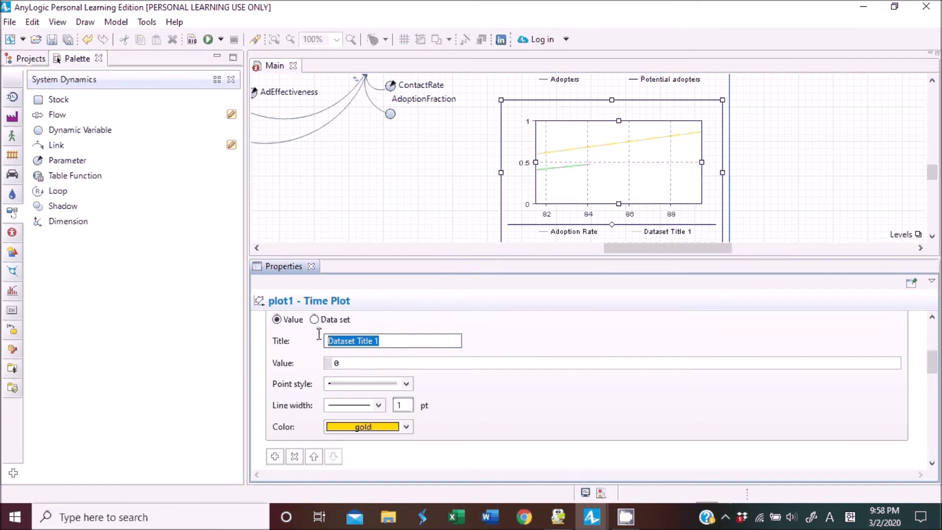
type("Discar")
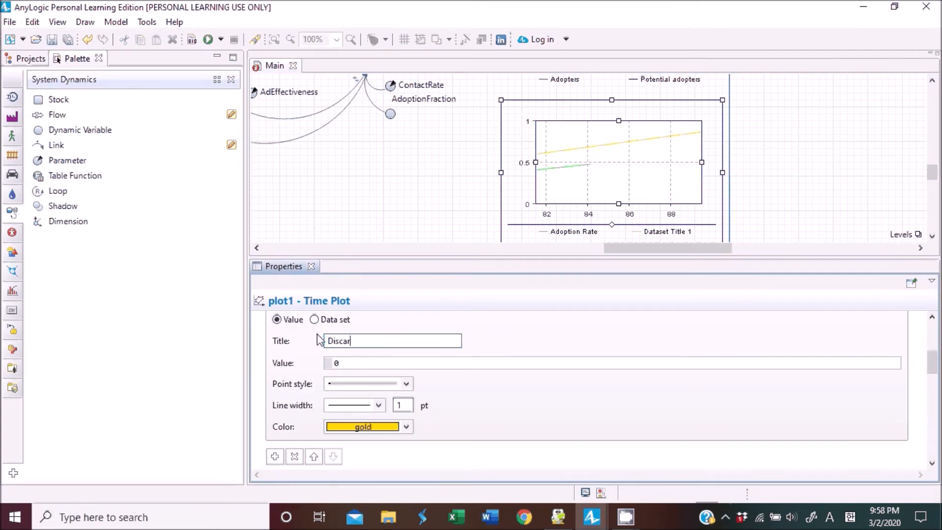
type("d Rate")
Set that plot data item's value to DiscardRate.
left_click(404, 364)
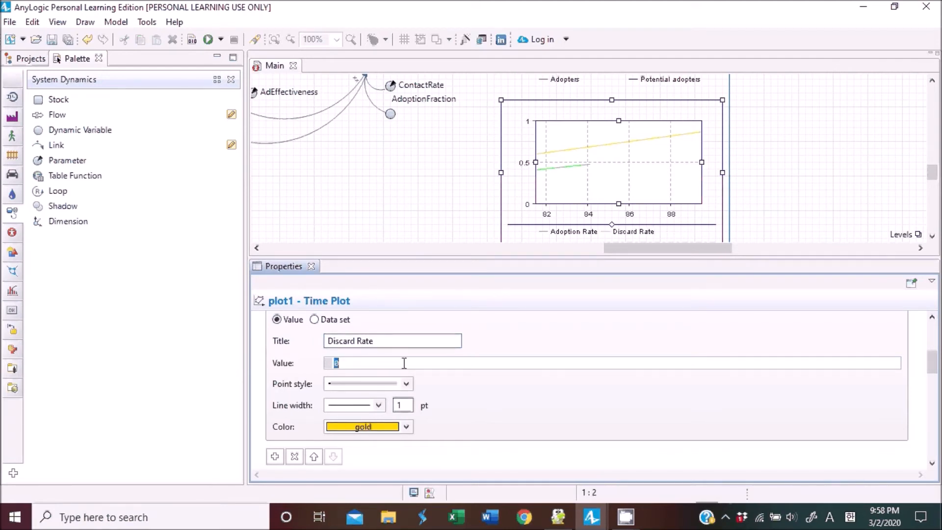
type("DiscardRate")
left_click(470, 376)
Review the diagram's stock-and-flow structure, variables and plots.
scroll(467, 200, "up", 5)
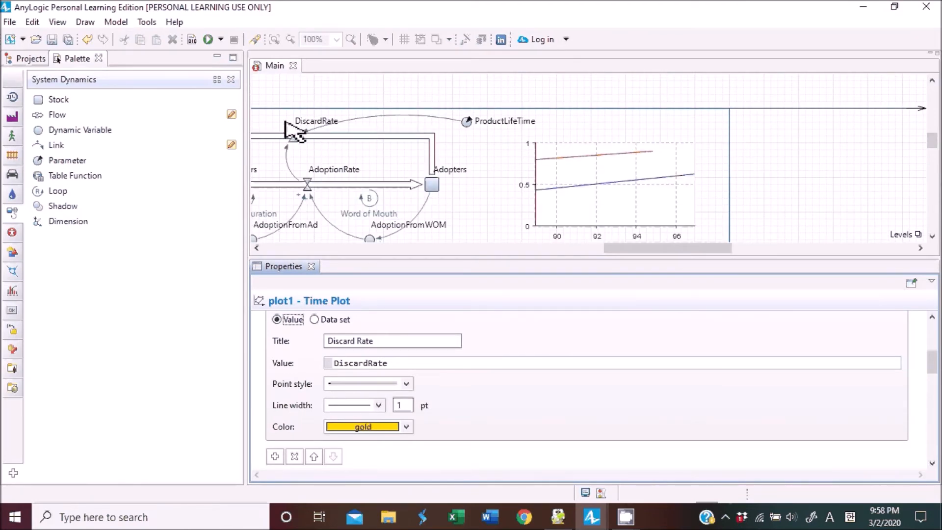
scroll(526, 168, "down", 5)
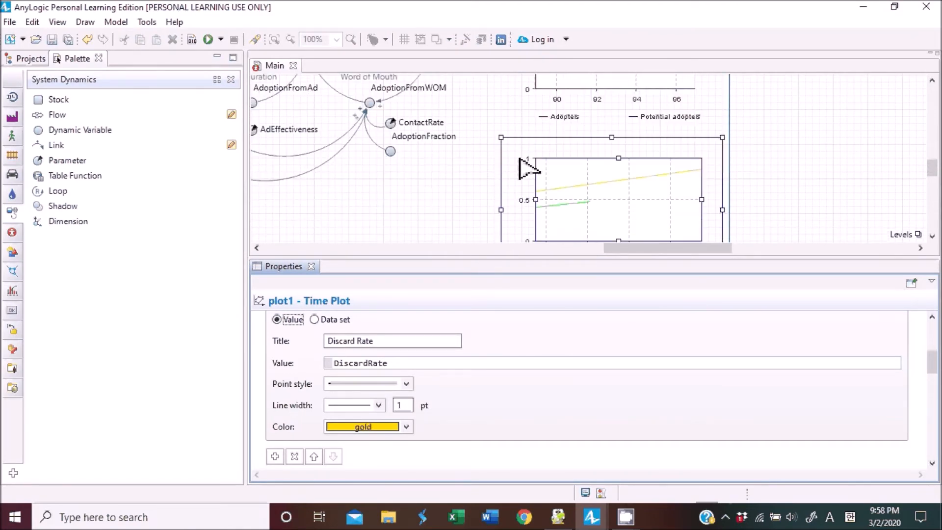
scroll(495, 381, "down", 2)
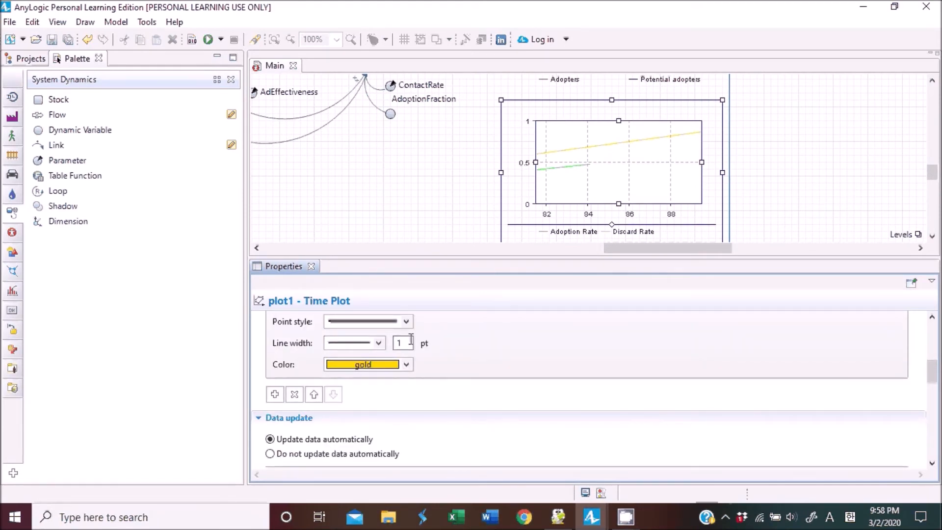
left_click(463, 204)
scroll(462, 204, "up", 3)
left_click_drag(672, 250, 610, 251)
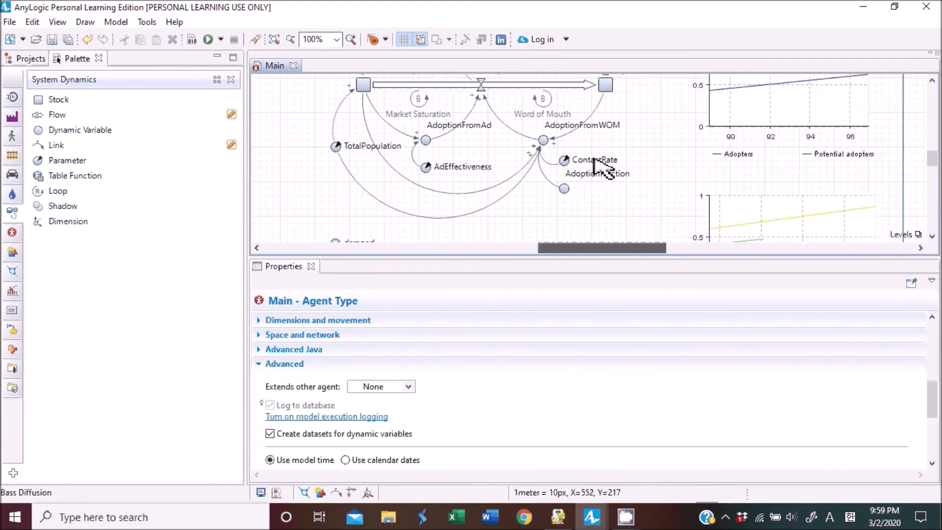
scroll(607, 197, "down", 1)
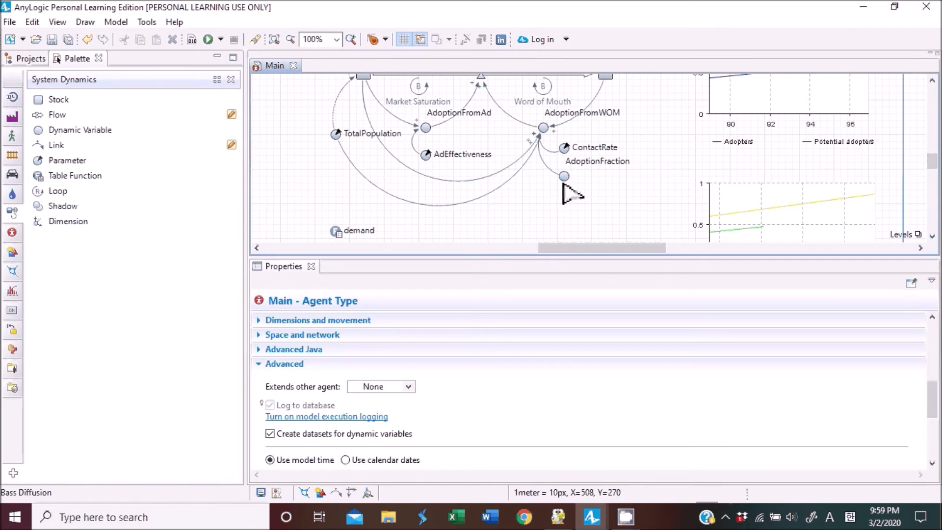
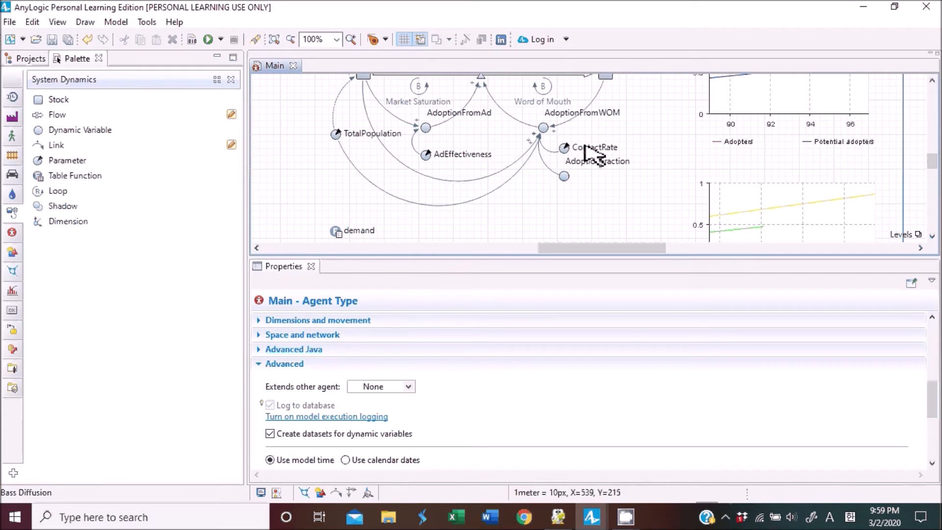
Add a new parameter below the diagram and name it MonthlyExpenditures.
scroll(586, 147, "down", 1)
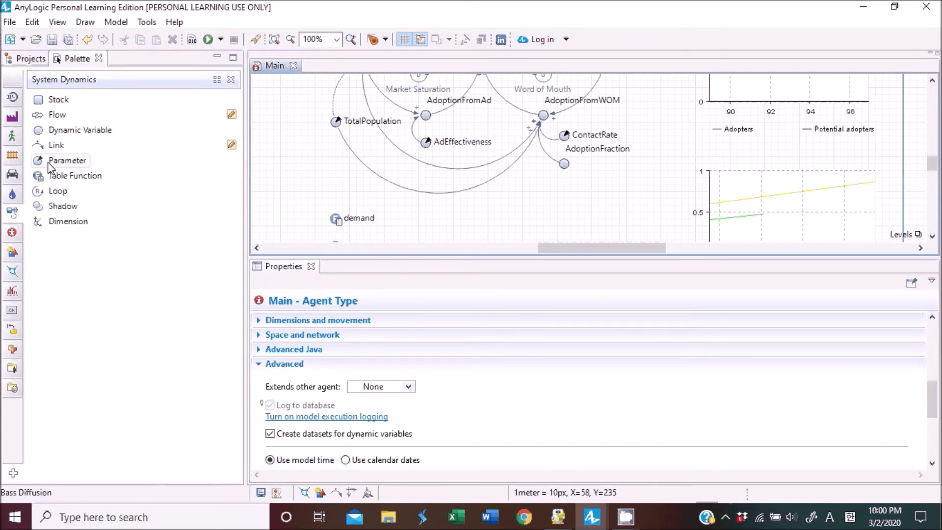
left_click_drag(48, 160, 537, 191)
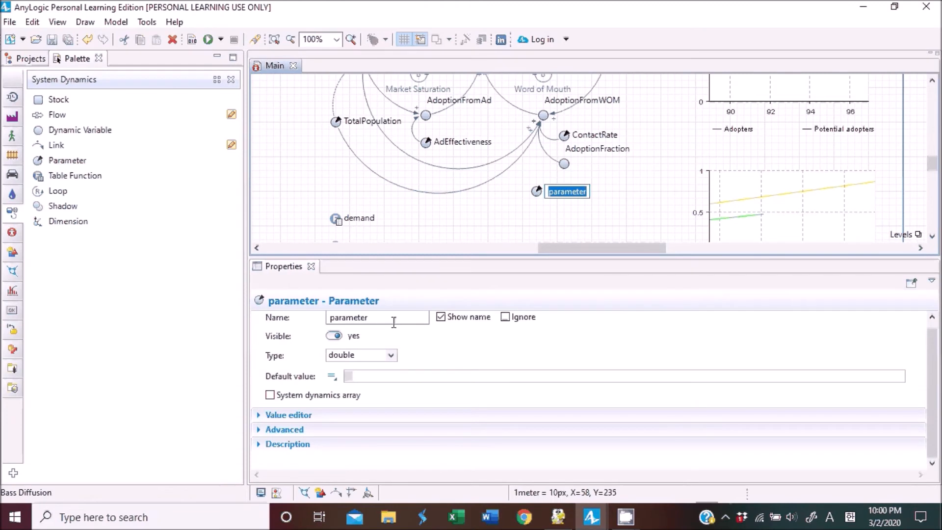
left_click(360, 328)
double_click(361, 328)
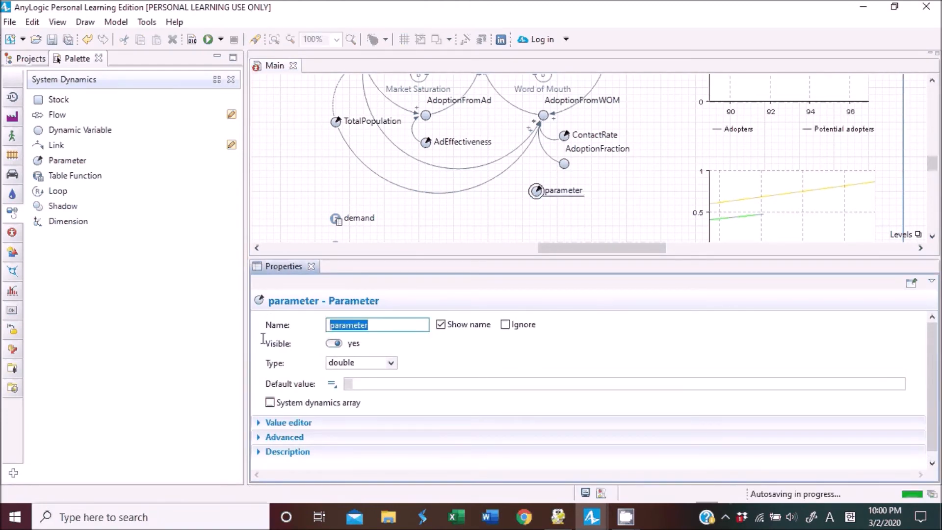
type("Mo")
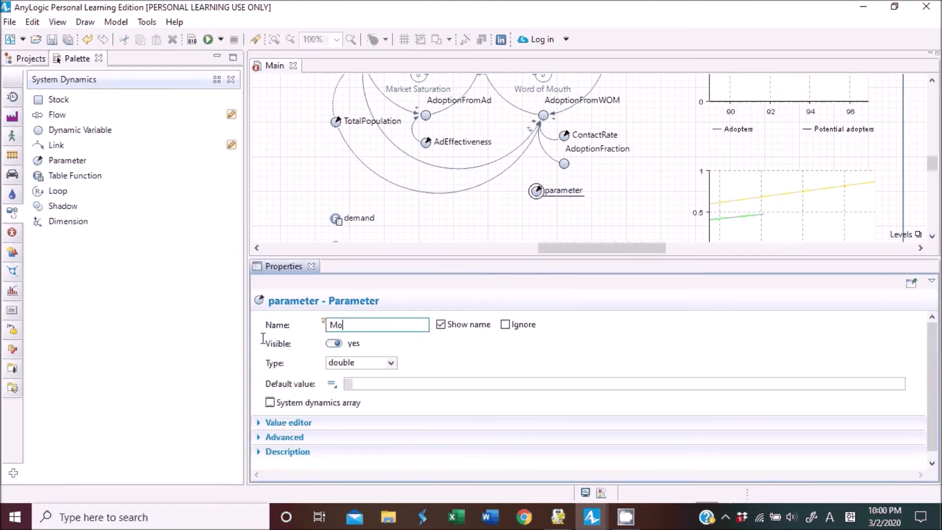
type("nthlyExpenditures")
key("Return")
Set the MonthlyExpenditures parameter's default value to 1100.
left_click(401, 384)
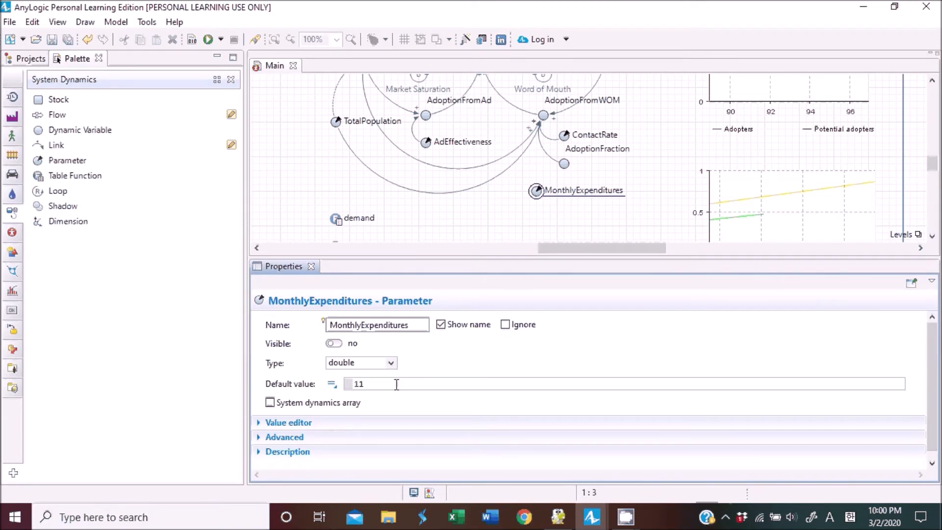
type("00")
left_click(446, 372)
left_click(515, 214)
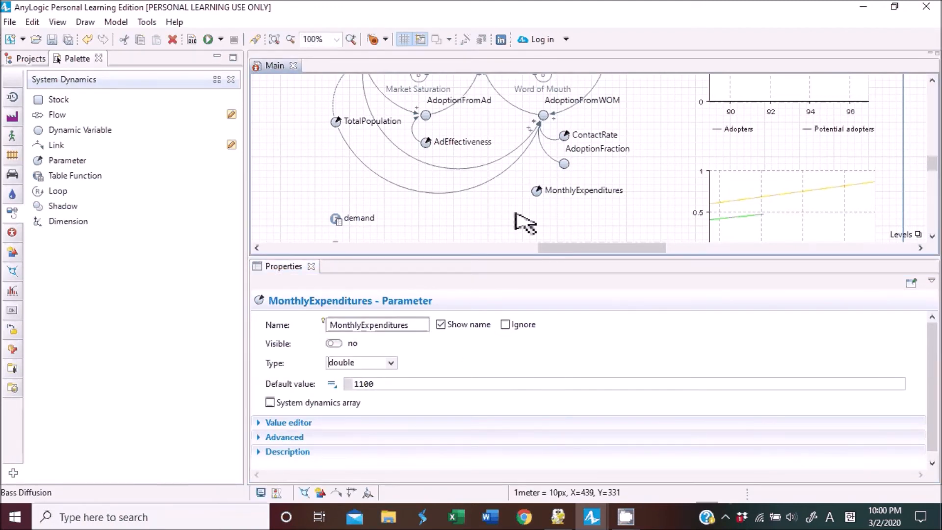
Move the MonthlyExpenditures parameter closer to the AdEffectiveness parameter.
scroll(540, 206, "up", 2)
left_click_drag(540, 218, 456, 190)
left_click(435, 168)
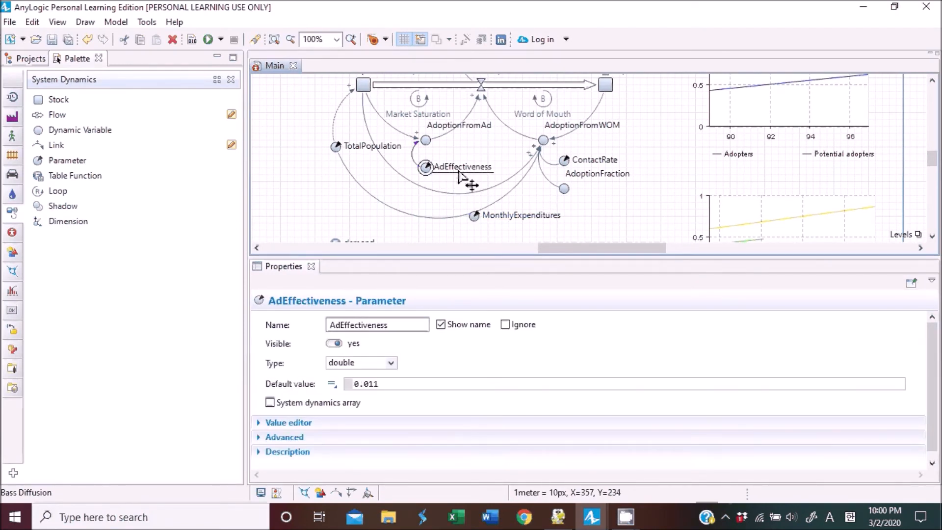
Place a new dynamic variable next to the AdEffectiveness parameter.
left_click_drag(96, 131, 432, 179)
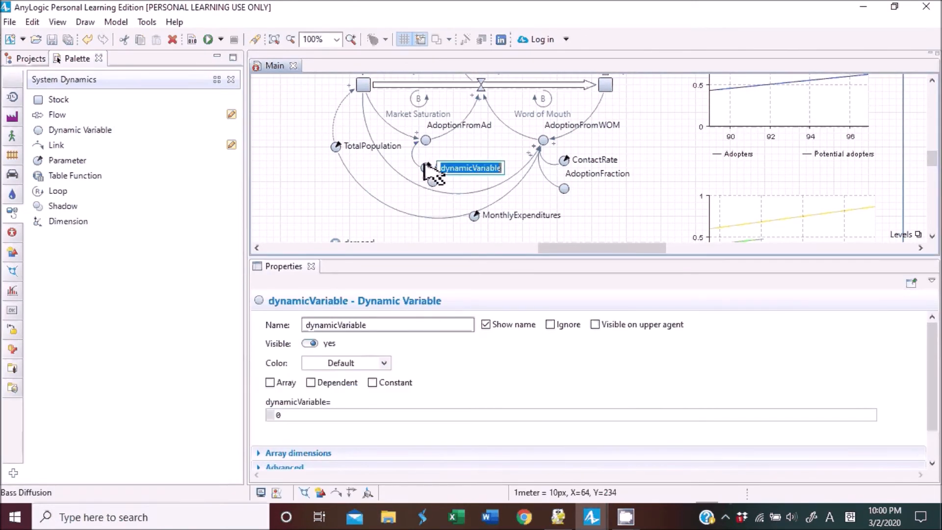
left_click(432, 169)
Take the AdEffectiveness name from the parameter and delete the AdEffectiveness parameter.
left_click(393, 326)
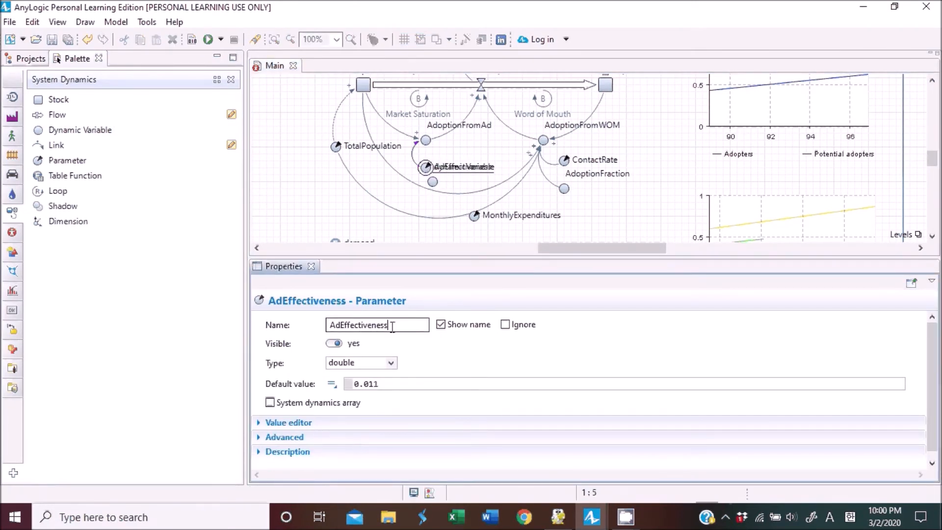
left_click_drag(393, 326, 285, 323)
key("ctrl+c")
key("BackSpace")
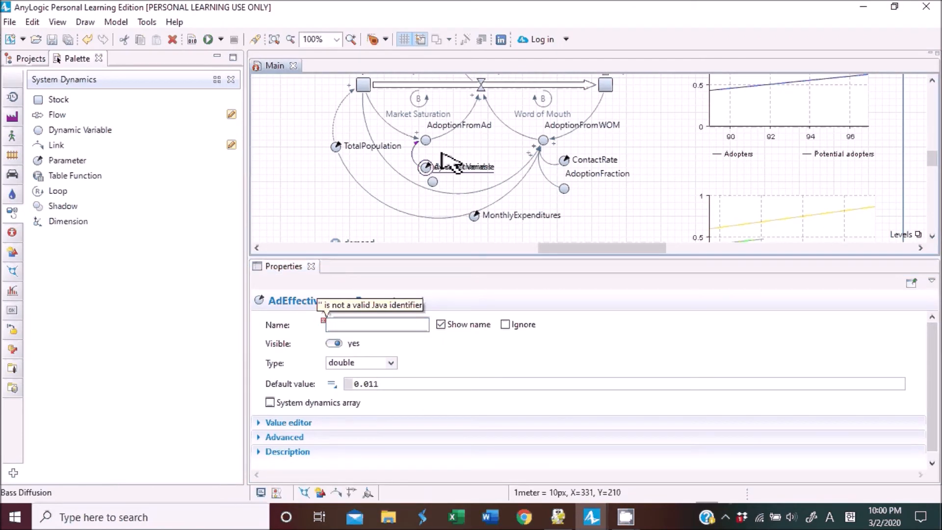
left_click(424, 170)
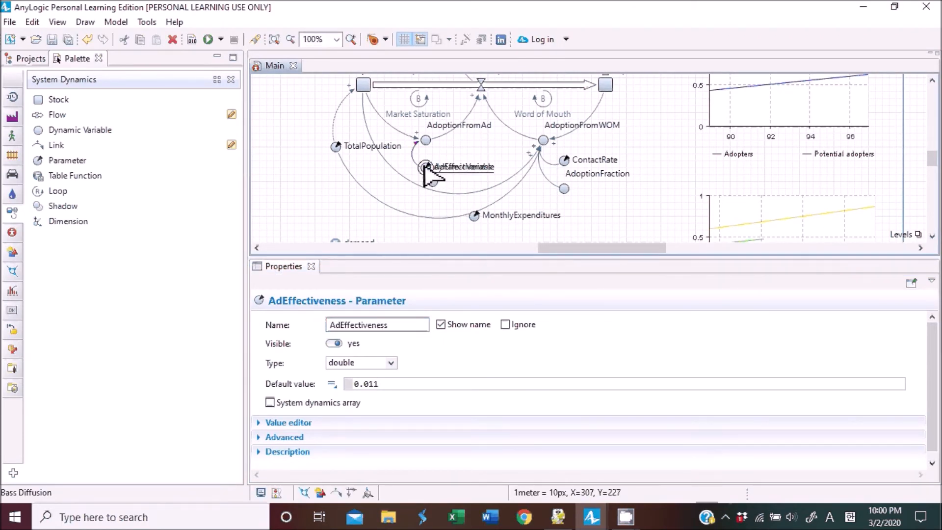
key("Delete")
Rename the new dynamic variable AdEffectiveness and move it into the deleted parameter's spot.
left_click(434, 184)
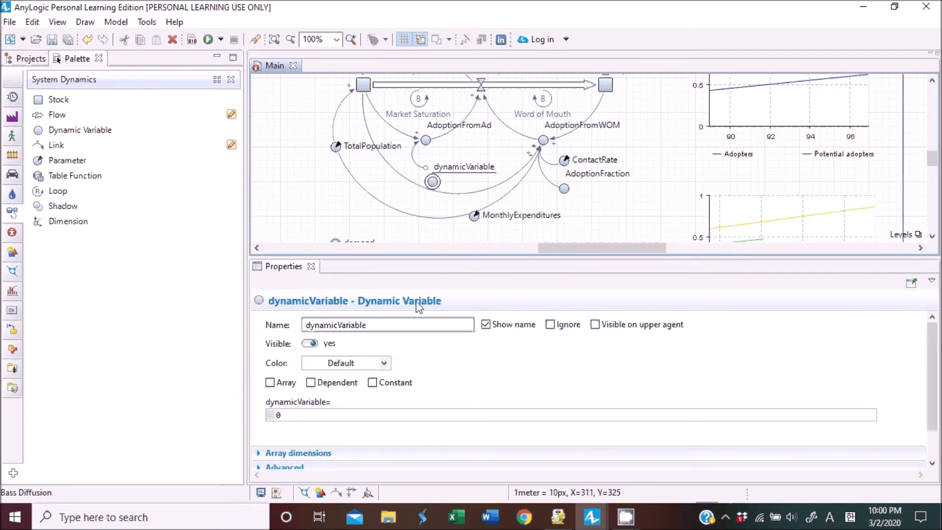
double_click(422, 325)
key("ctrl+v")
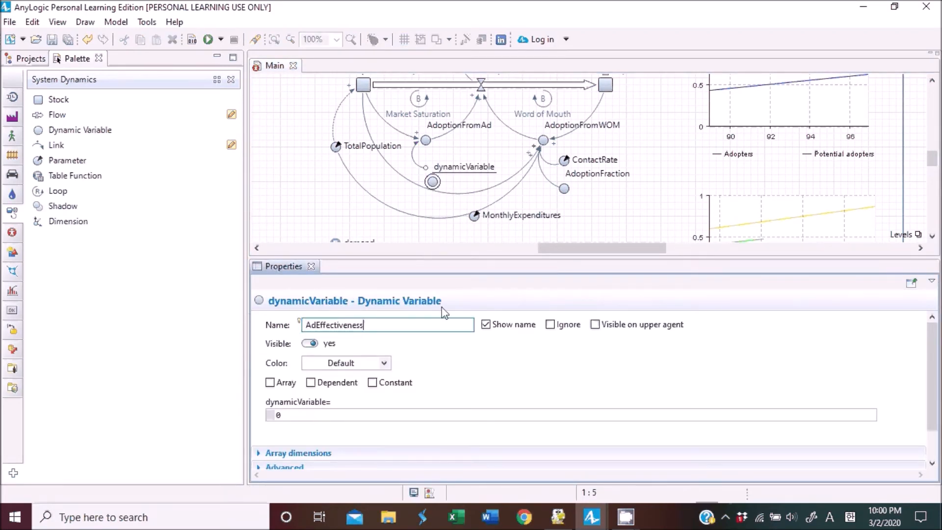
left_click(432, 191)
left_click_drag(429, 185, 444, 179)
left_click(431, 174)
left_click(438, 170)
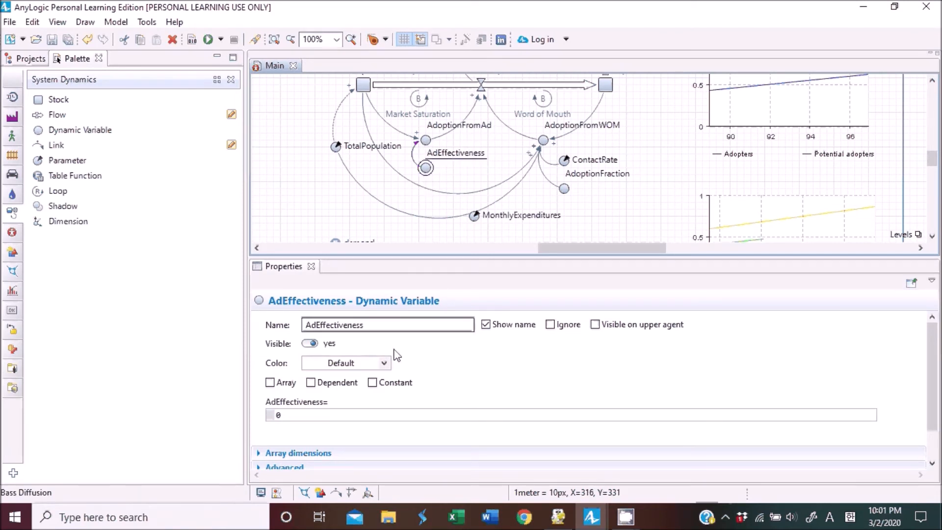
Set the AdEffectiveness formula to MonthlyExpenditures/10000.
left_click_drag(372, 420, 208, 422)
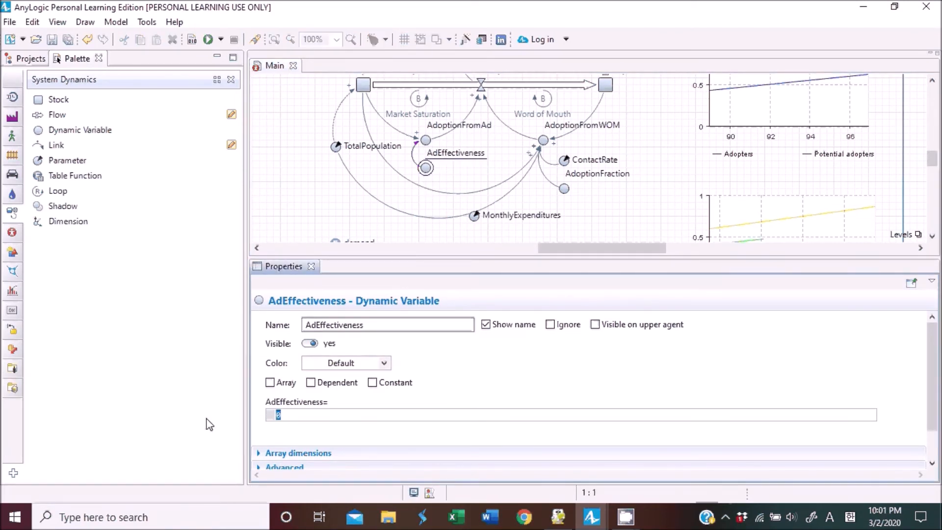
type("MonthlyE")
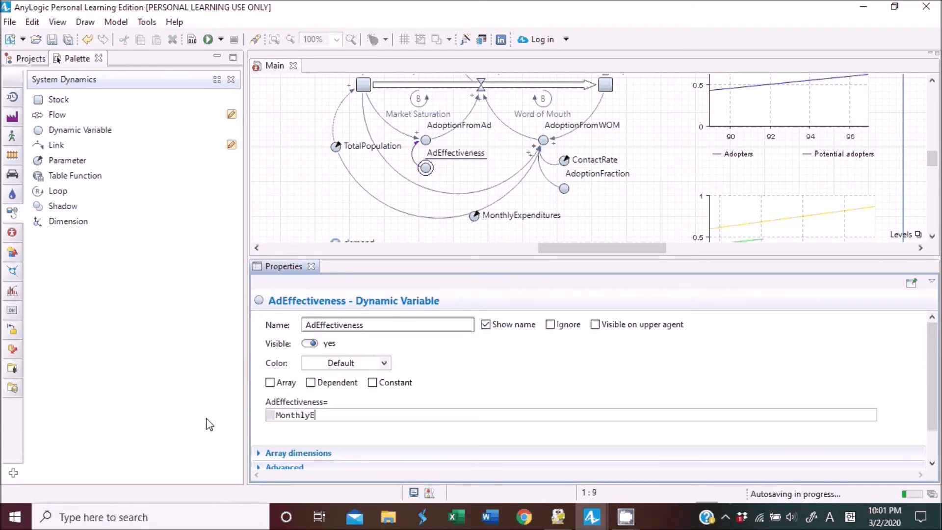
type("xpenditures/10000")
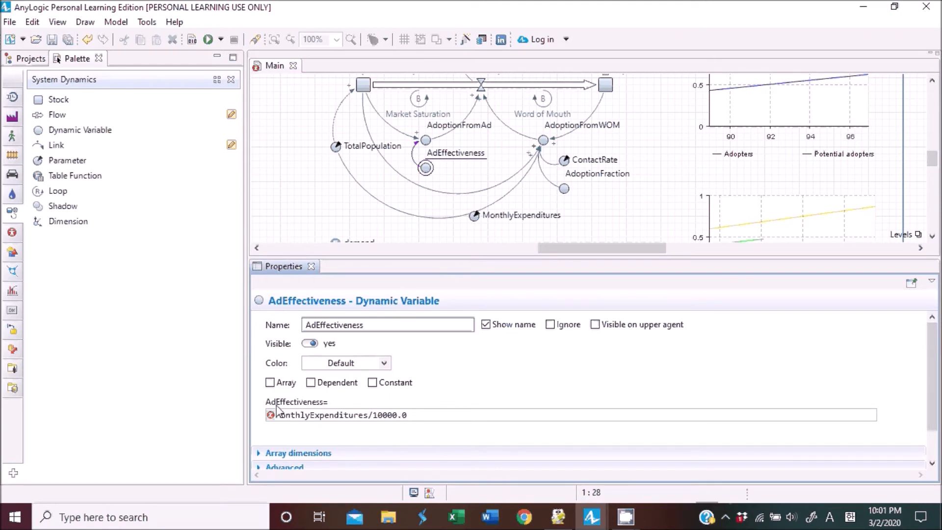
left_click(545, 364)
Reposition MonthlyExpenditures and draw a link from it to the AdEffectiveness variable.
left_click_drag(474, 222, 425, 210)
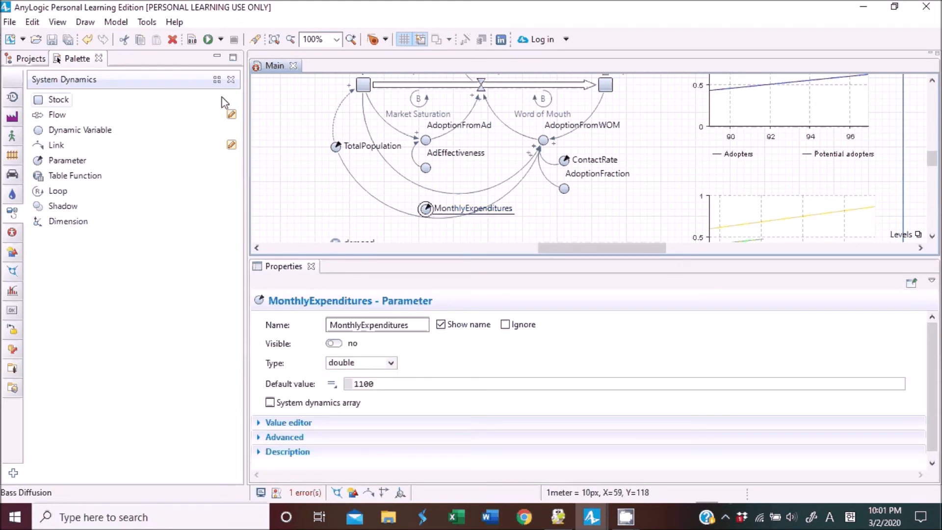
left_click(57, 147)
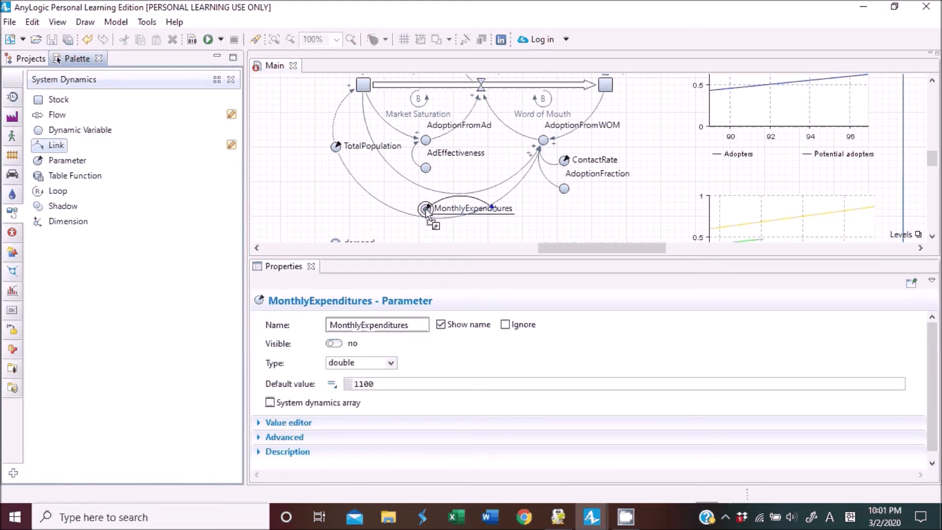
left_click(427, 209)
left_click(425, 168)
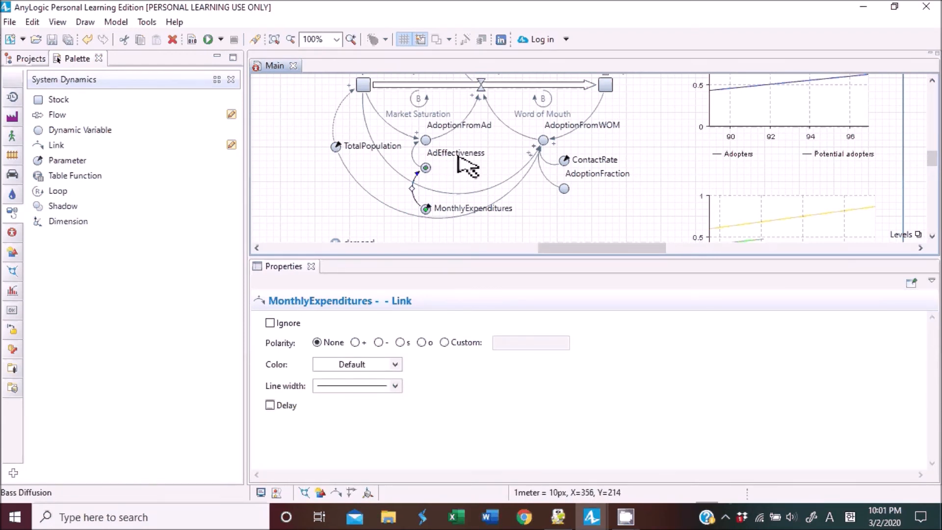
left_click_drag(492, 258, 492, 259)
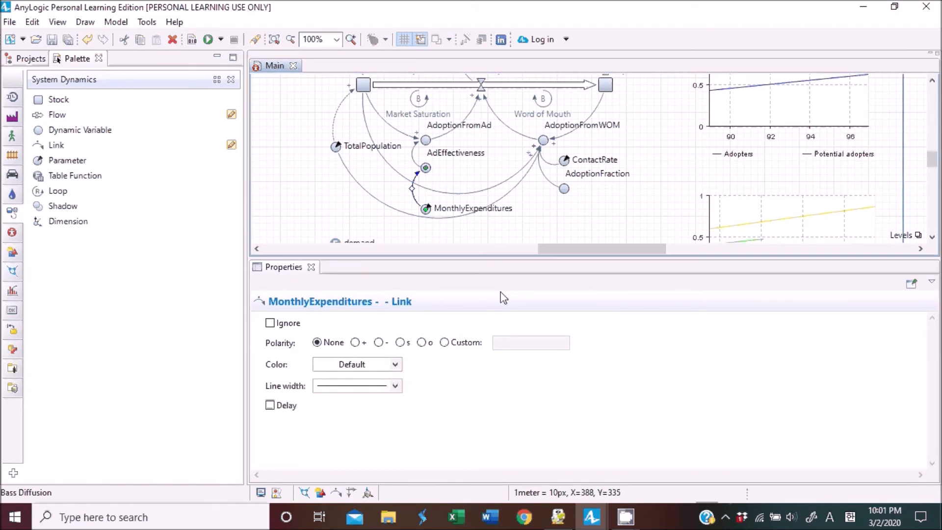
left_click_drag(503, 297, 506, 312)
Add a plain variable beside the demand function and name it TotalExpenditures.
left_click(17, 233)
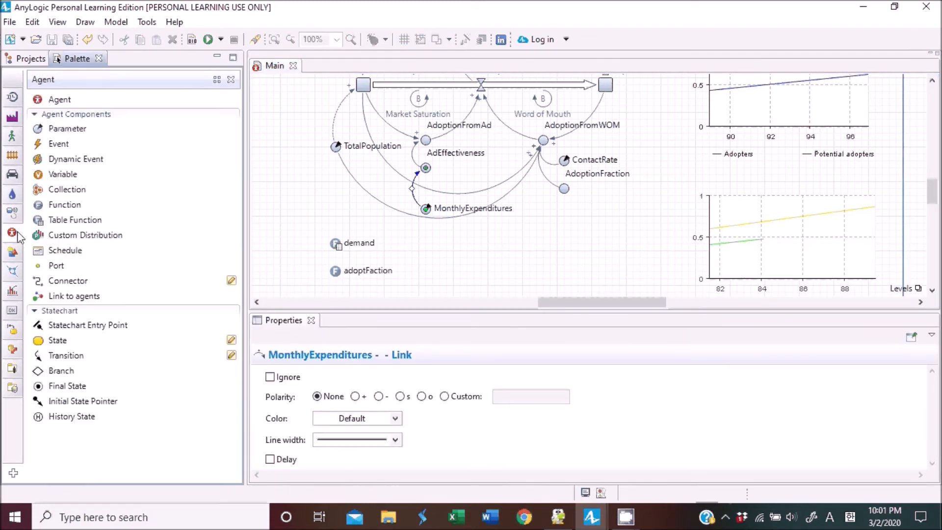
left_click_drag(63, 174, 437, 248)
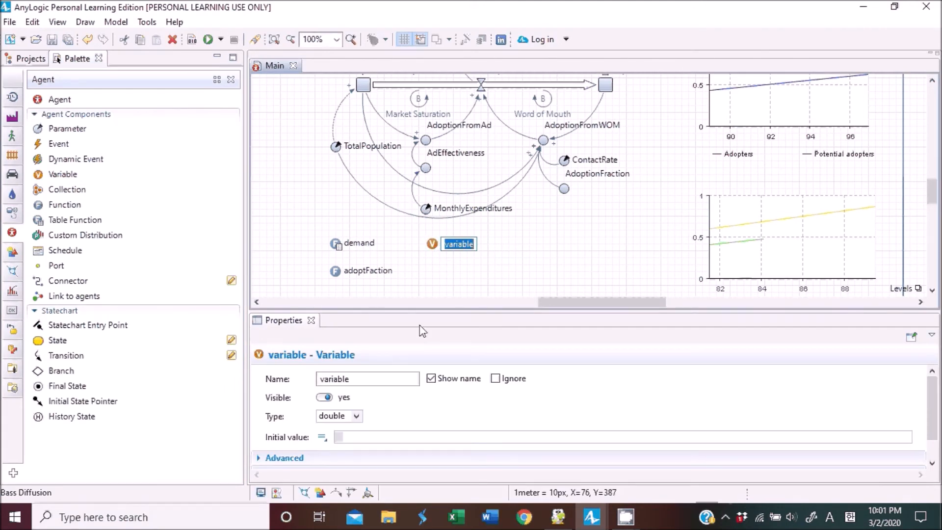
left_click_drag(429, 311, 432, 297)
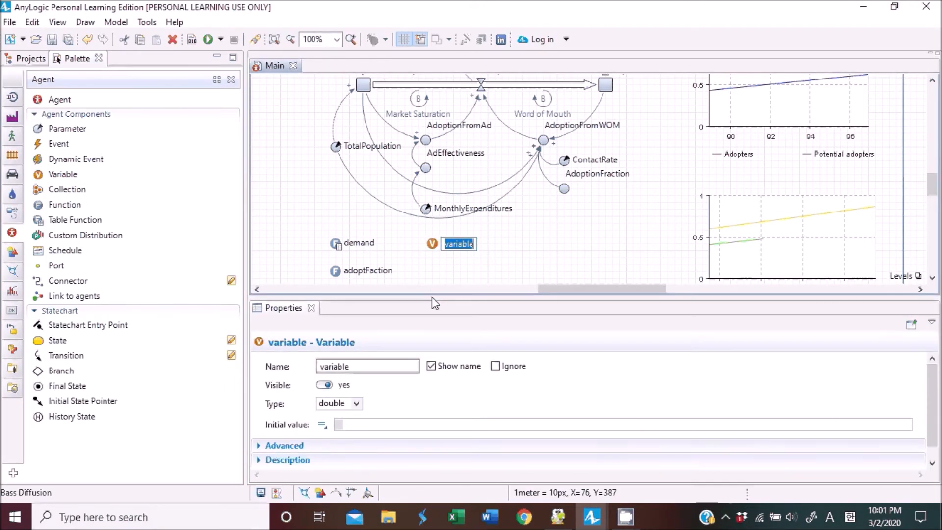
left_click(392, 363)
type("Total E")
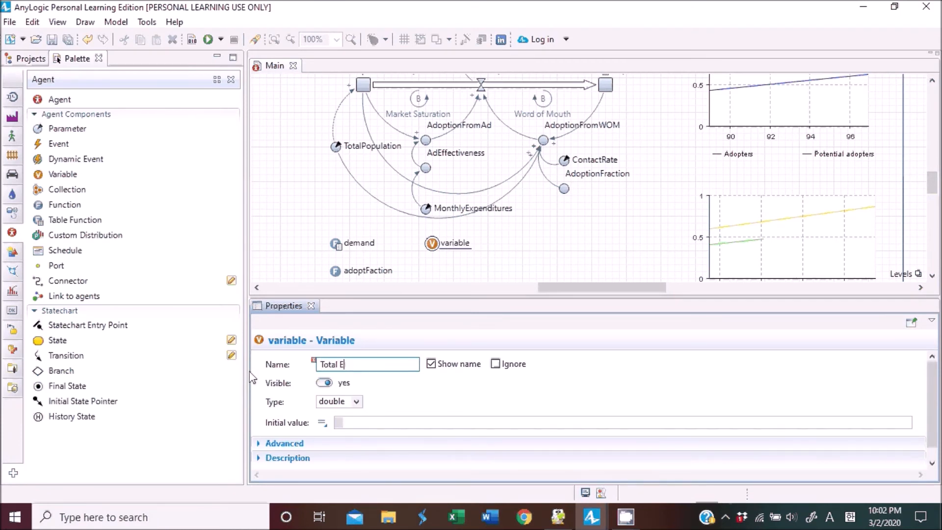
key("BackSpace")
type("Expenditures")
left_click(516, 255)
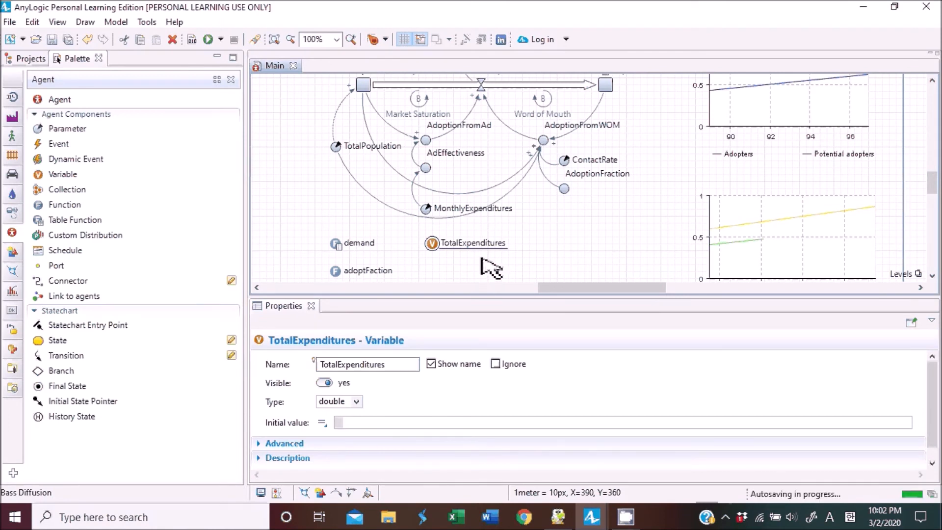
Place an event below the TotalExpenditures variable.
scroll(490, 268, "down", 1)
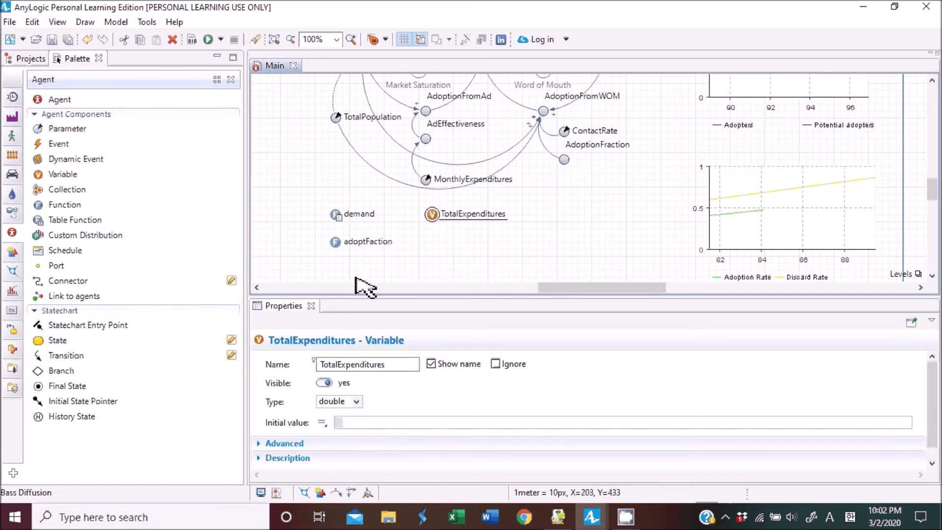
left_click_drag(58, 143, 435, 237)
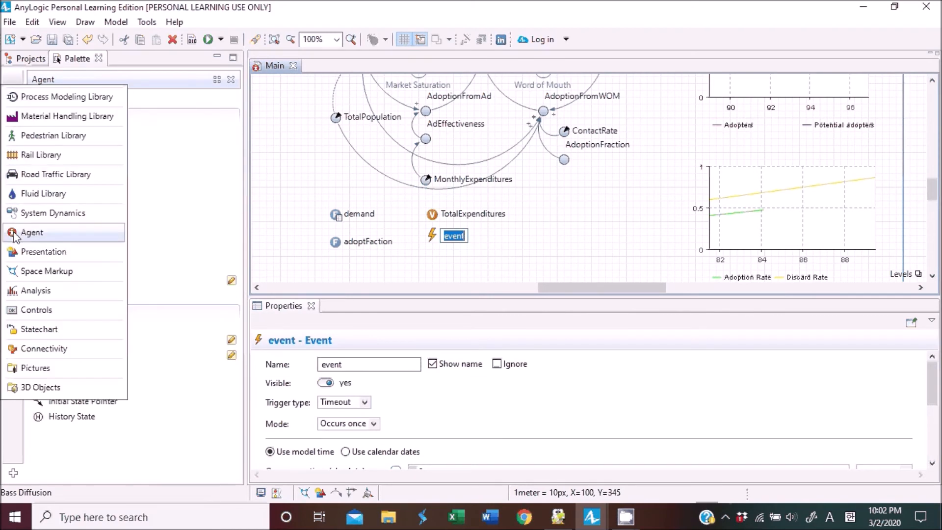
mouse_move(13, 236)
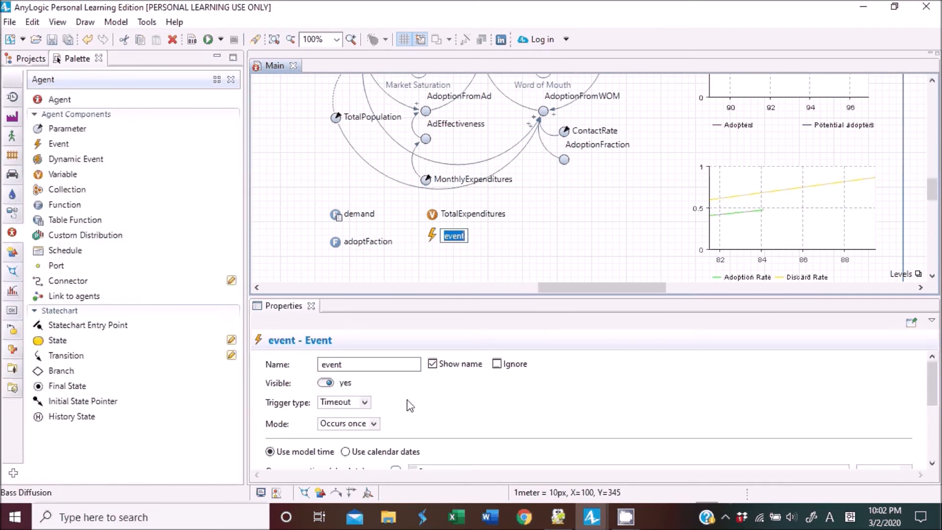
Set the event's trigger type to Timeout and its mode to Cyclic.
scroll(409, 406, "down", 3)
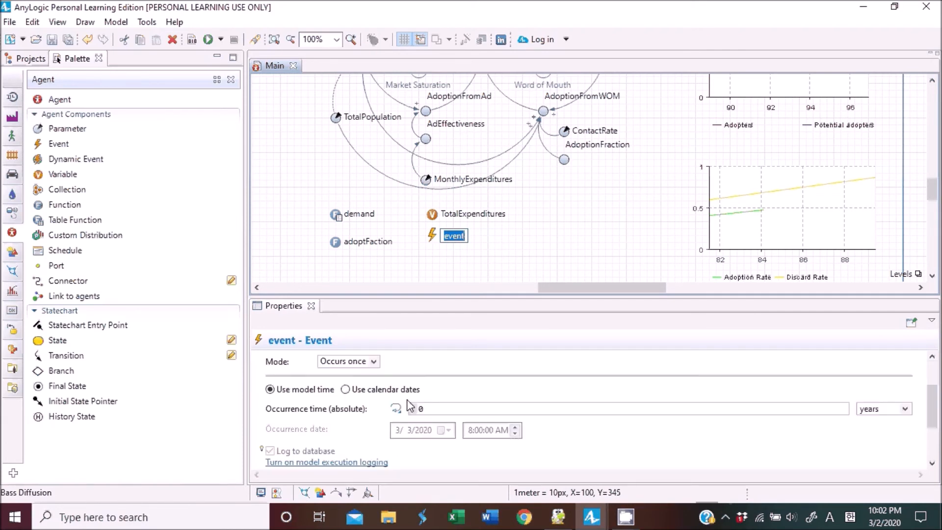
scroll(410, 406, "up", 3)
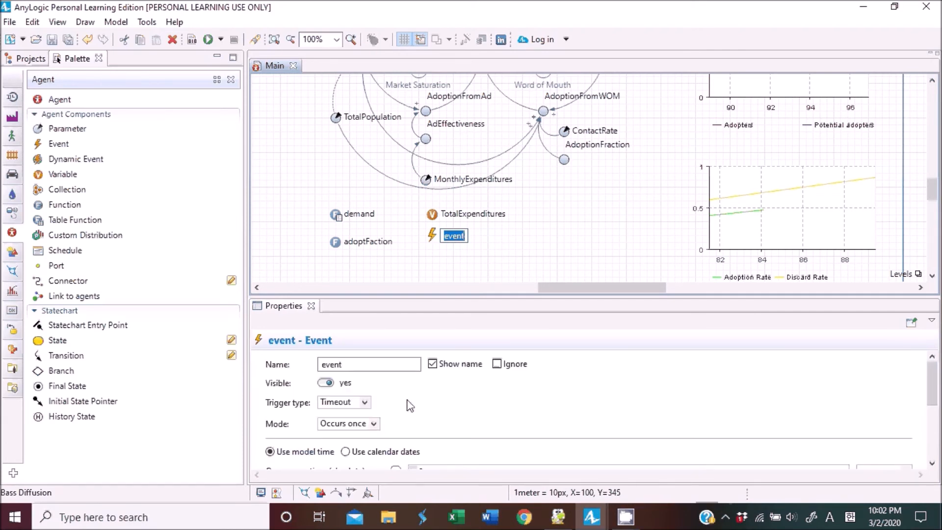
scroll(410, 406, "down", 2)
left_click(365, 370)
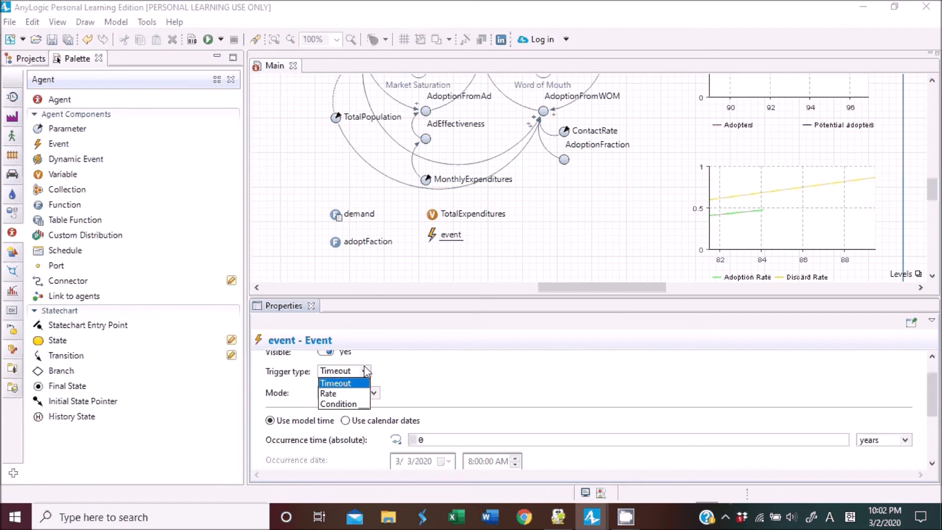
left_click(335, 383)
left_click(374, 392)
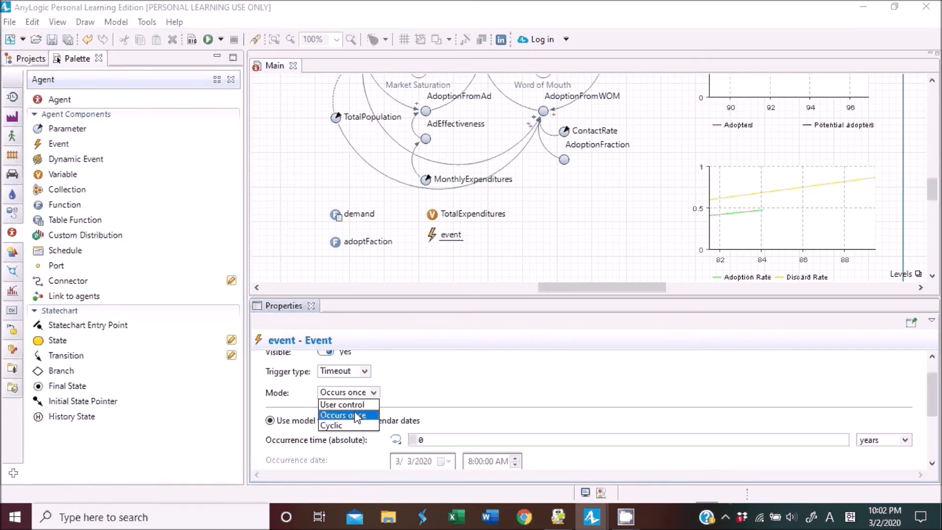
left_click(349, 425)
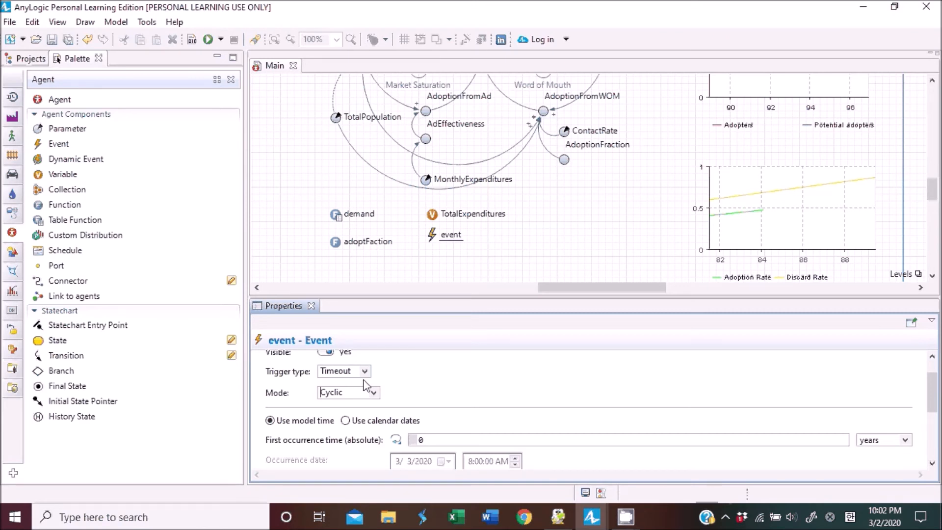
scroll(390, 380, "down", 3)
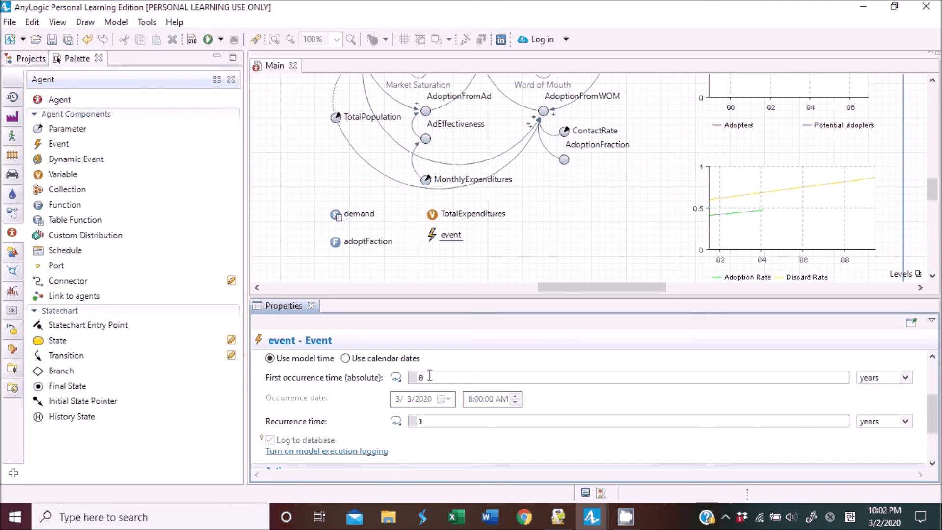
Rename the event to MonthlyEvent and switch its visibility off.
scroll(466, 373, "up", 4)
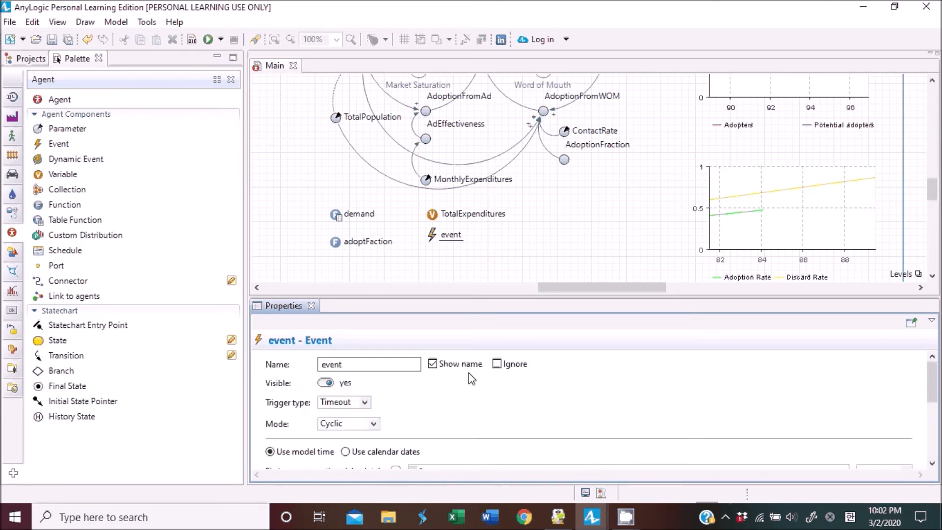
double_click(387, 364)
left_click(386, 364)
double_click(387, 364)
type("MonthlyEvent")
left_click(325, 383)
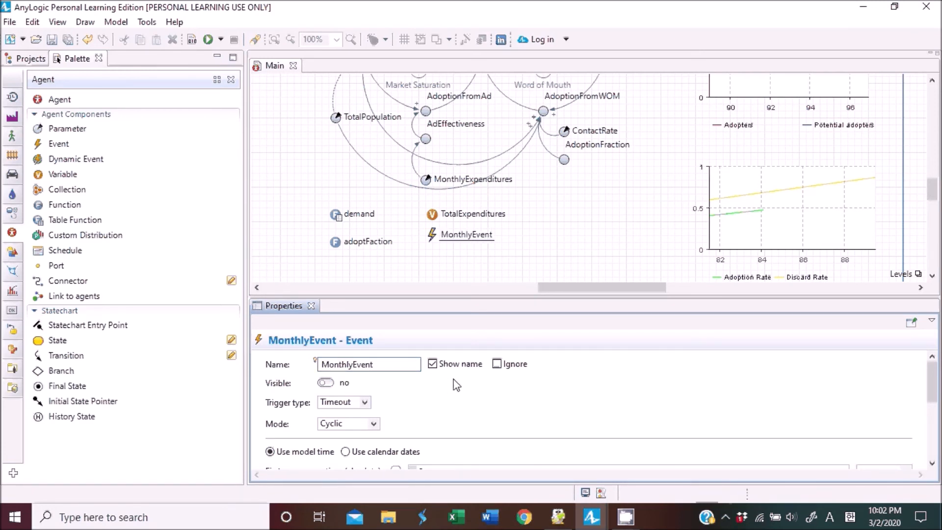
Set the event's recurrence time unit to months.
scroll(456, 385, "down", 3)
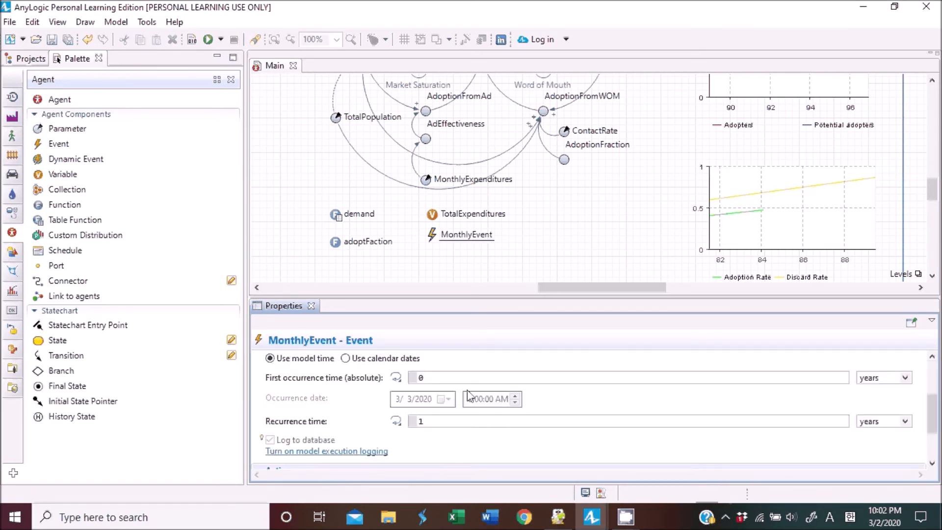
left_click(910, 421)
left_click(883, 397)
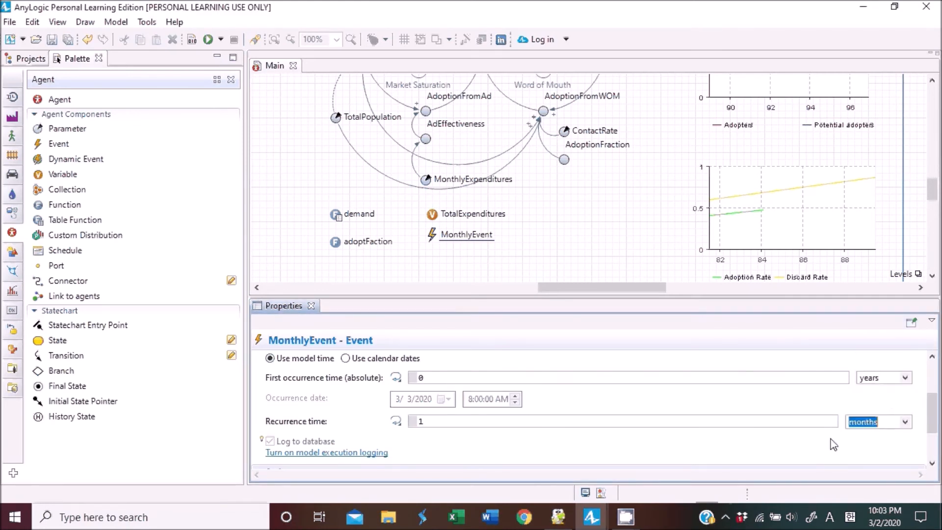
key("Tab")
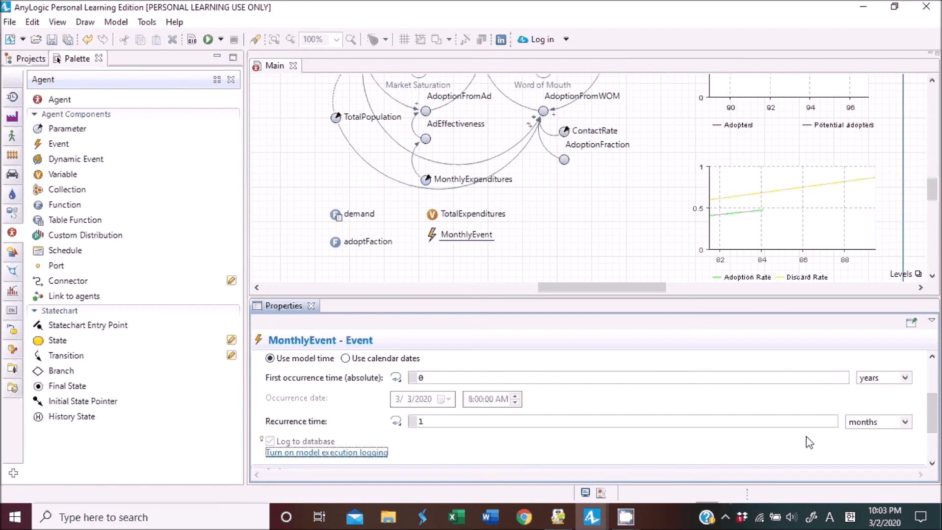
Enter the event action TotalExpenditures+=MonthlyExpenditures; to accumulate monthly spending.
scroll(810, 440, "down", 3)
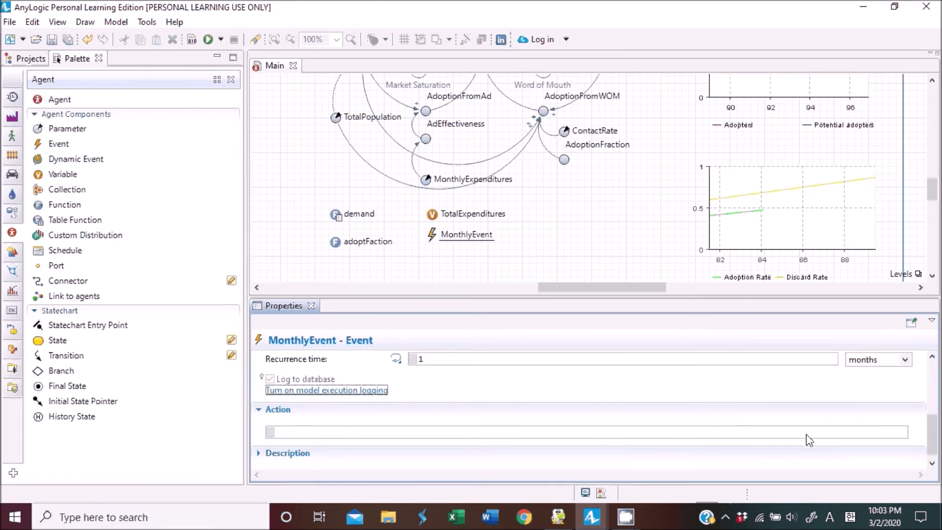
left_click(537, 423)
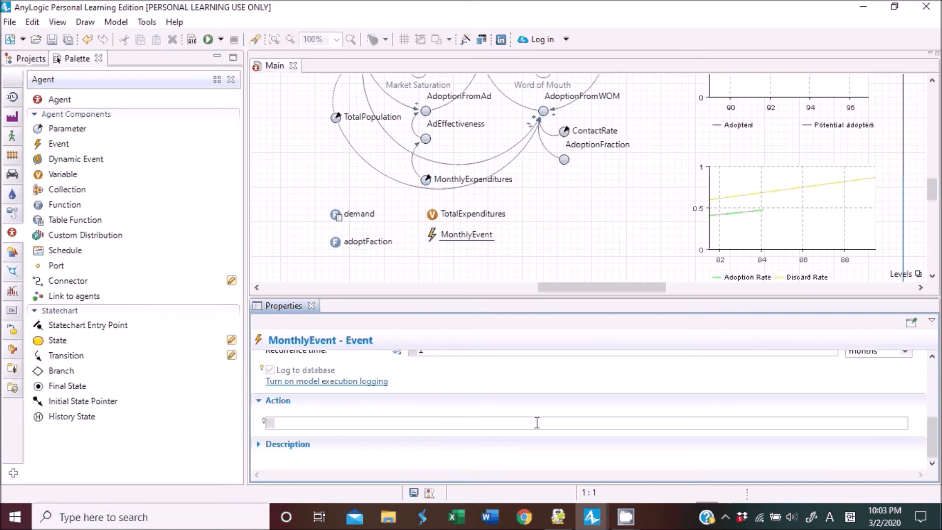
type("Total")
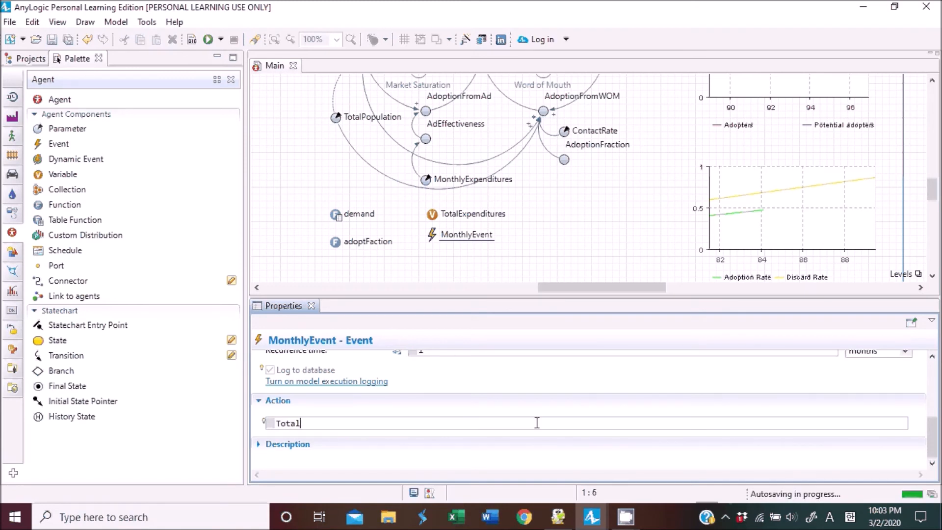
type("Expen")
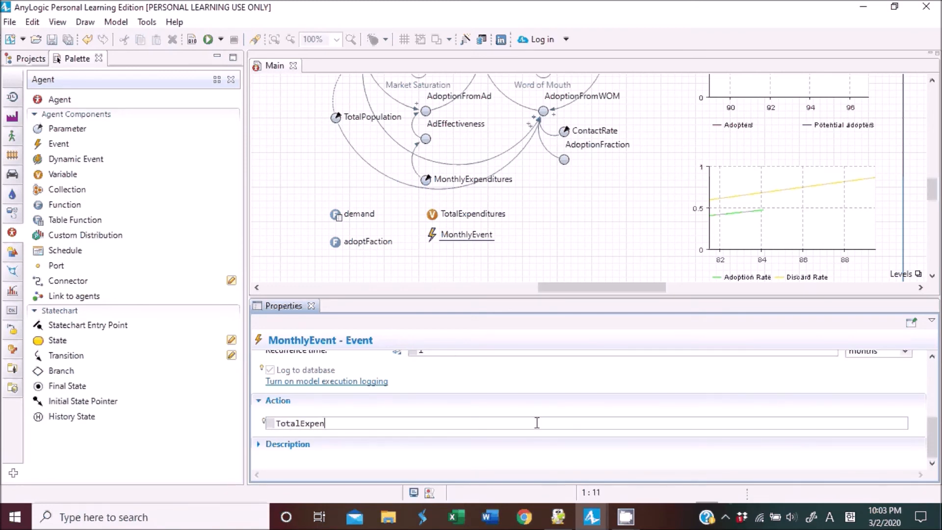
type("ditures+=MonthlyExpenditures")
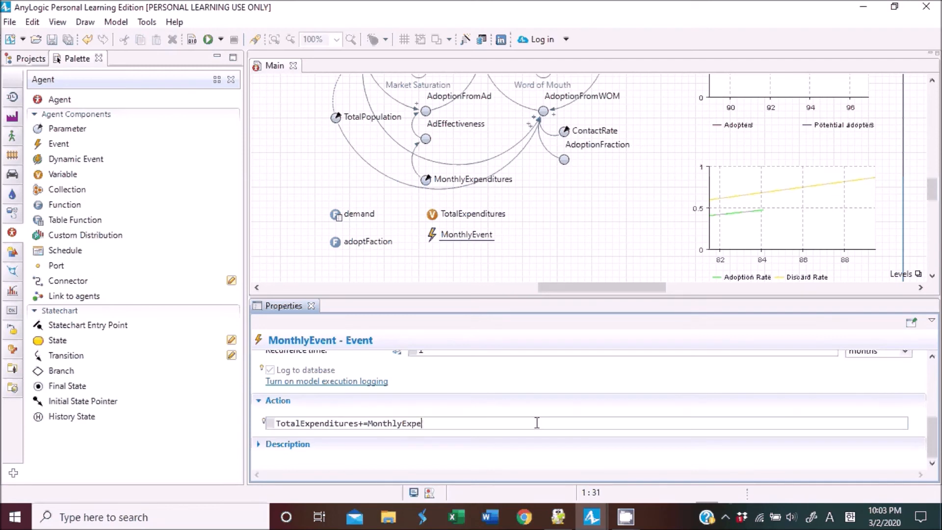
type(";")
left_click(325, 423)
left_click(541, 237)
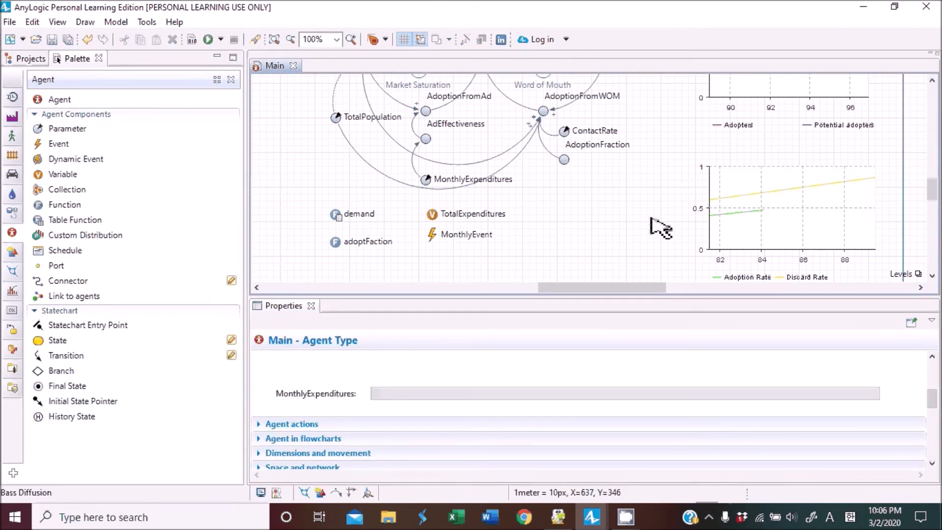
Inspect the properties of the MonthlyExpenditures parameter and the TotalExpenditures variable.
scroll(660, 223, "up", 1)
left_click(436, 196)
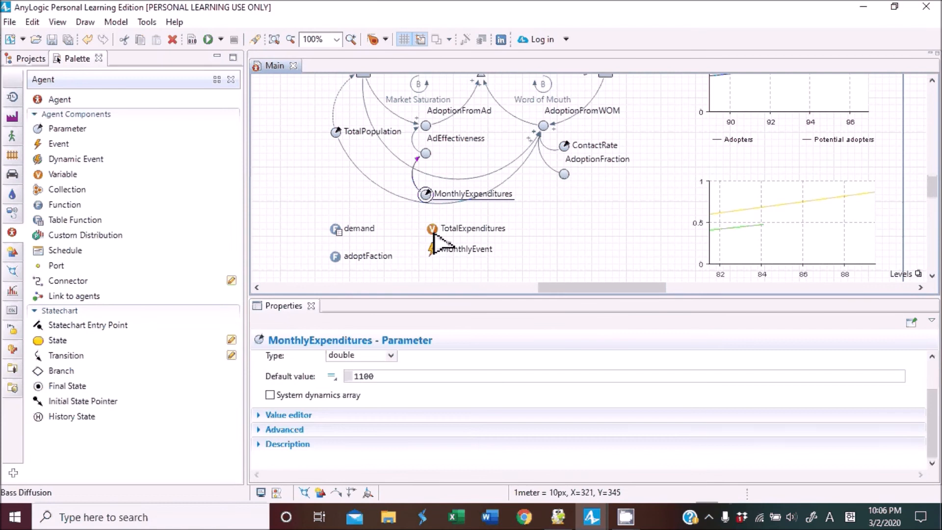
left_click(435, 230)
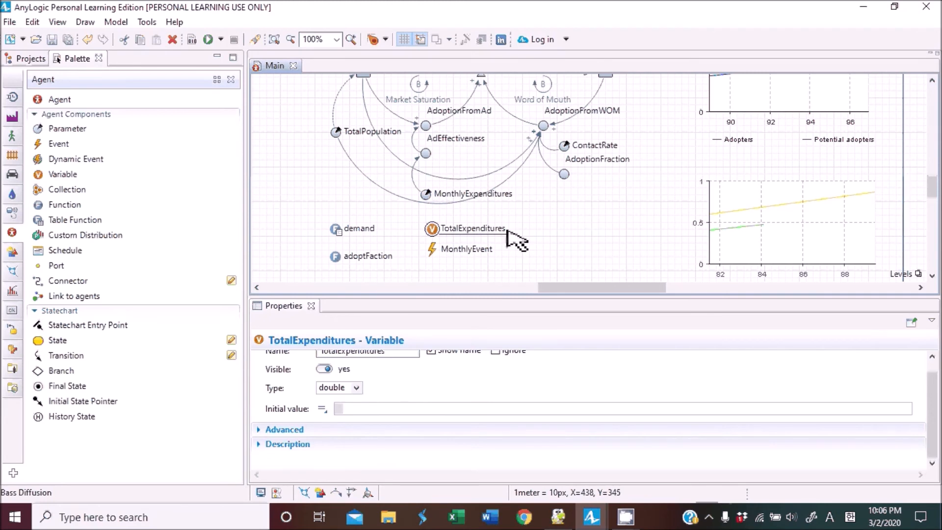
left_click(428, 198)
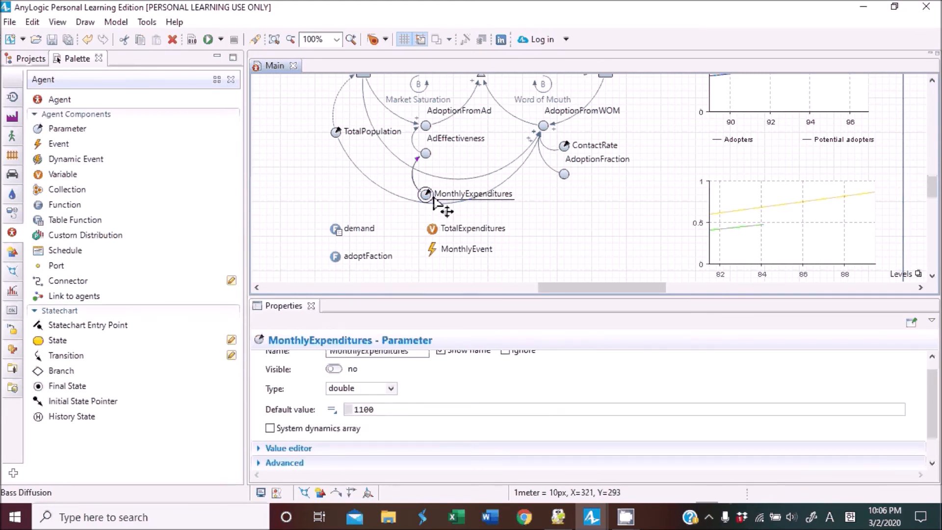
scroll(521, 219, "up", 3)
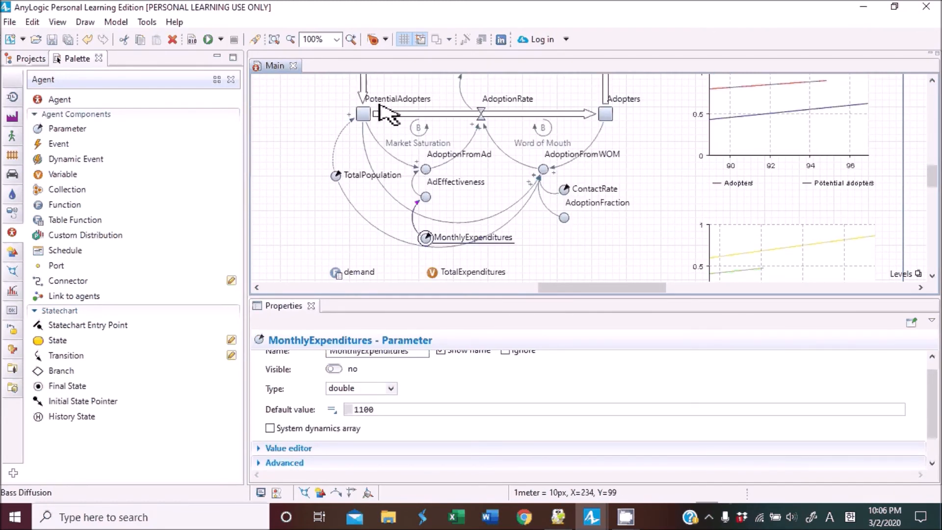
scroll(496, 194, "down", 1)
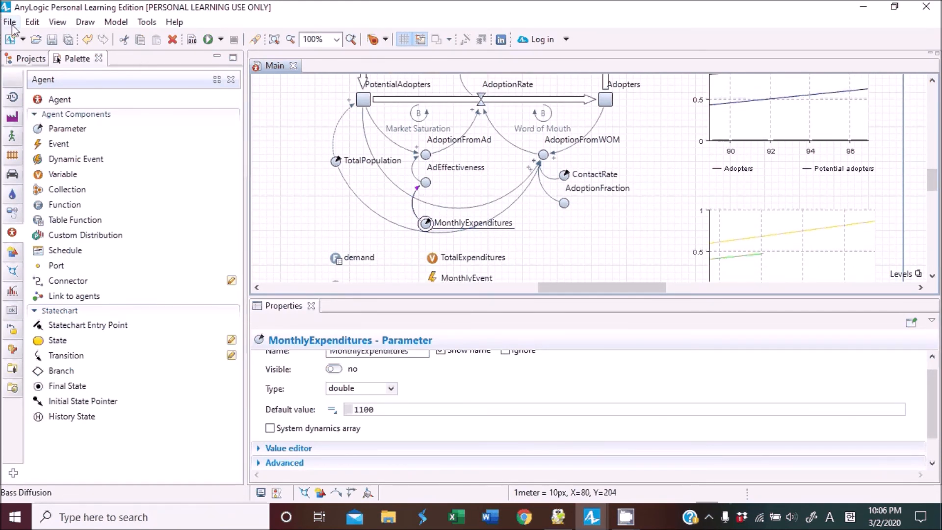
Create a new Optimization experiment for the Bass Diffusion model with Main as top-level agent.
left_click(32, 60)
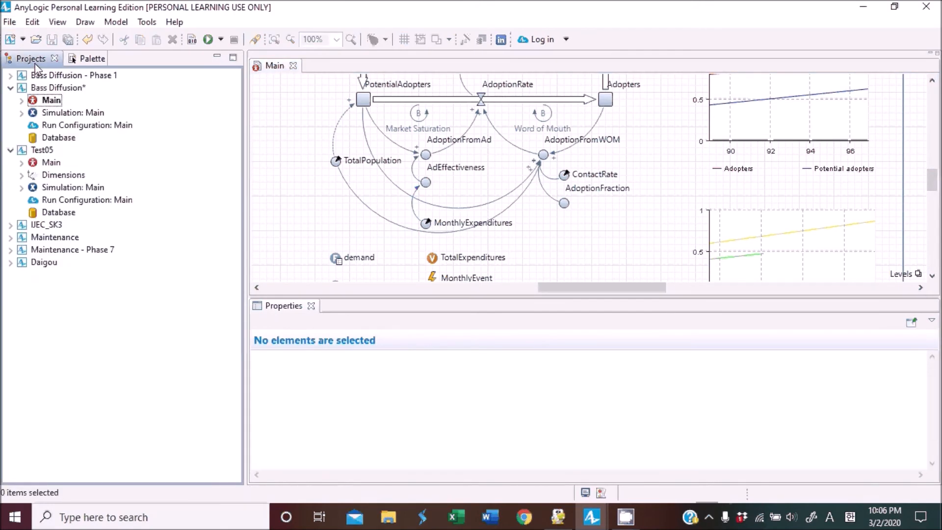
left_click(40, 91)
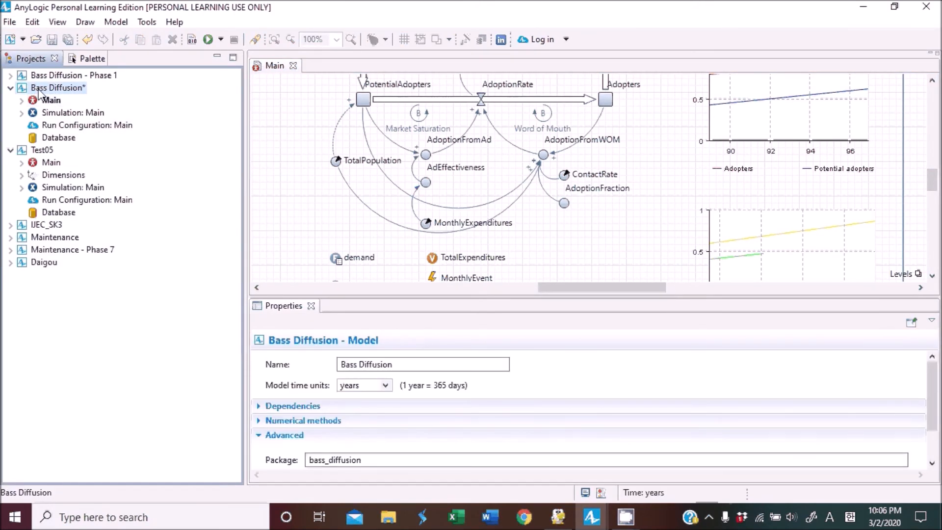
right_click(40, 90)
mouse_move(83, 101)
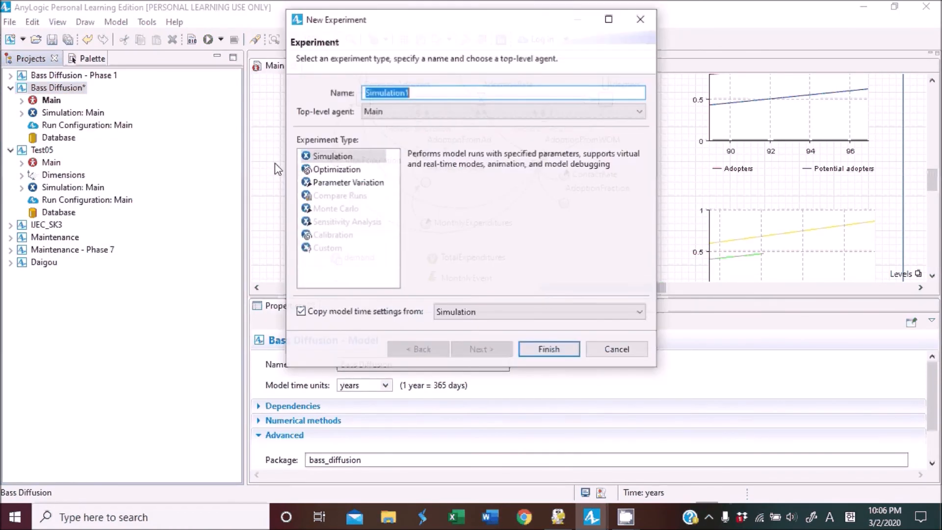
left_click(350, 171)
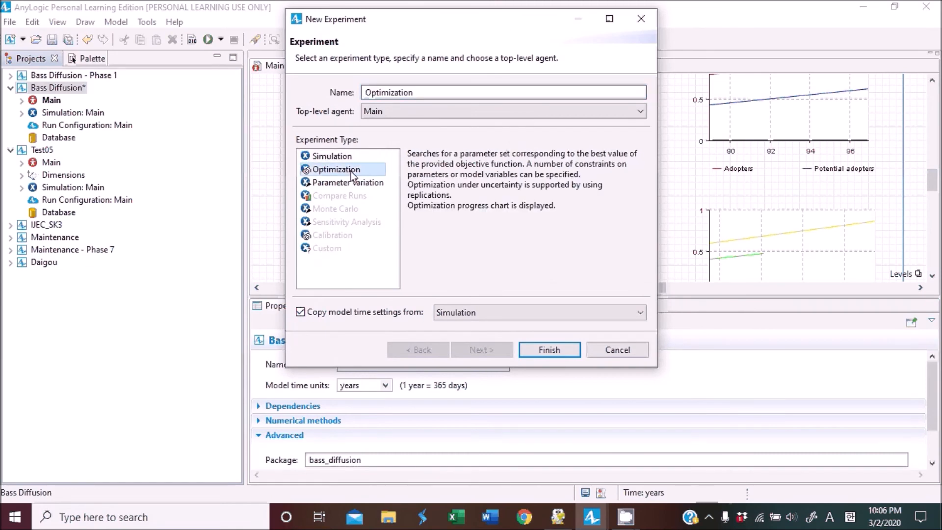
left_click(538, 355)
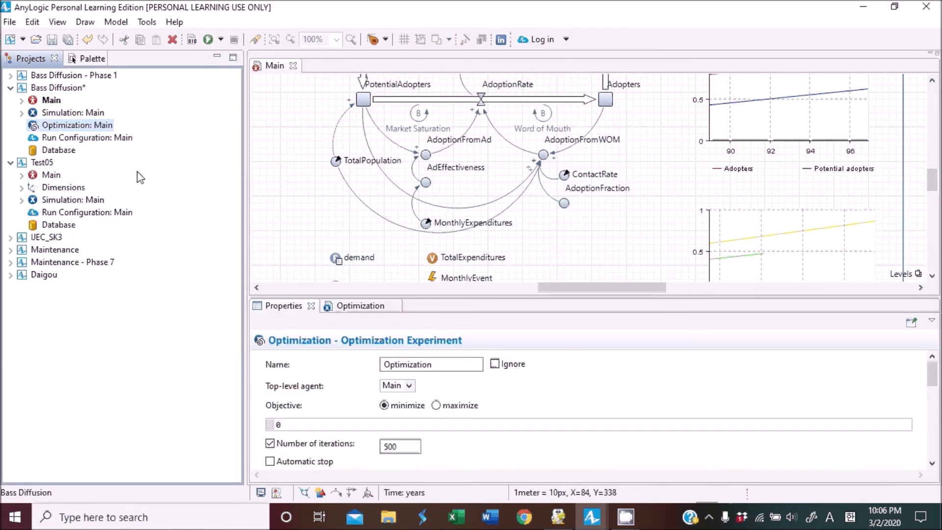
Open the Optimization experiment in the editor and show its properties.
left_click(66, 89)
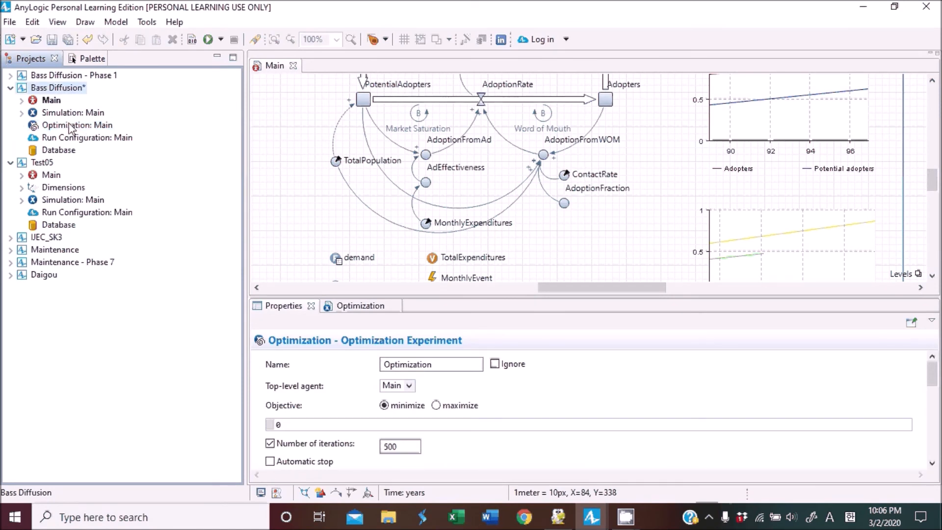
left_click(72, 129)
double_click(72, 130)
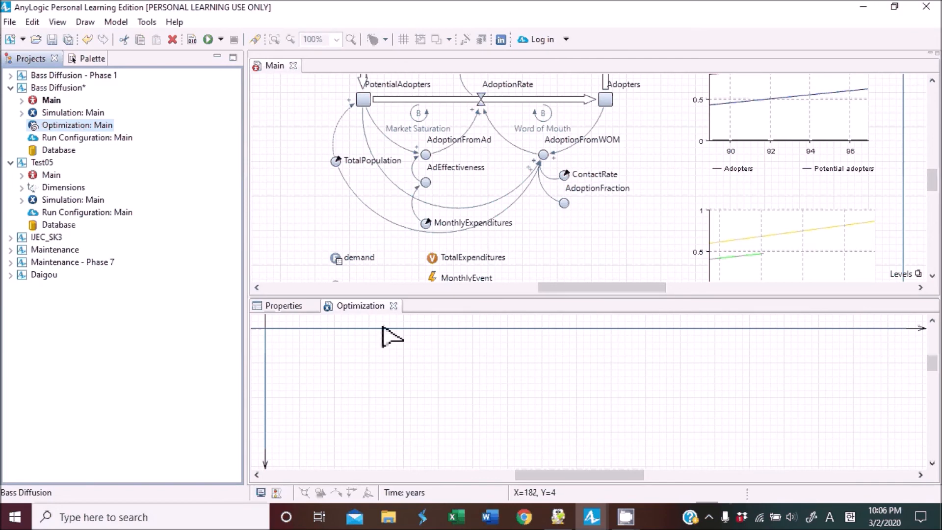
left_click(375, 306)
left_click_drag(384, 248, 340, 67)
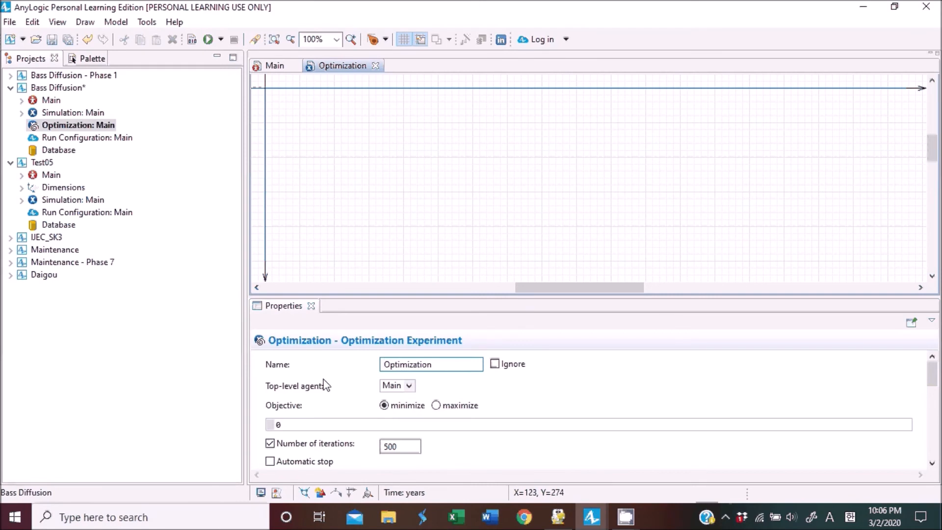
Set the optimization objective to minimize root.TotalExpenditures.
scroll(486, 387, "down", 1)
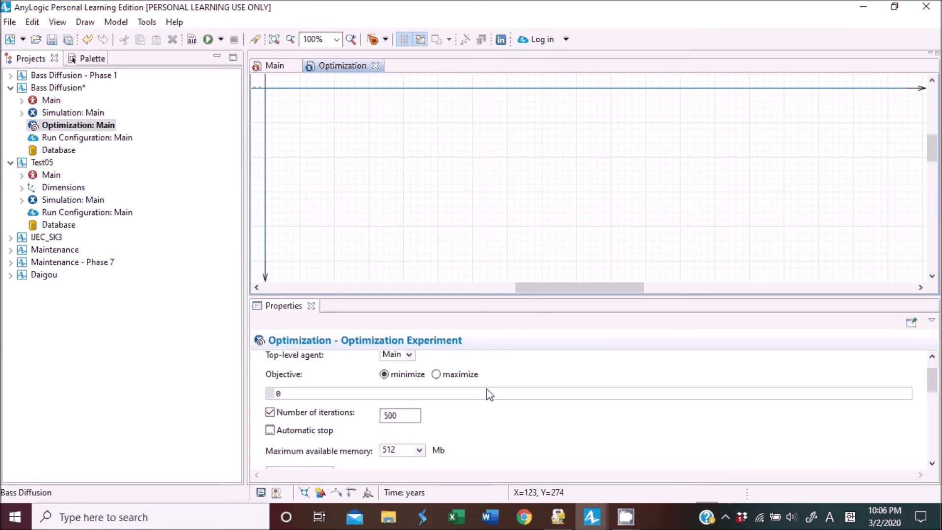
scroll(391, 385, "up", 1)
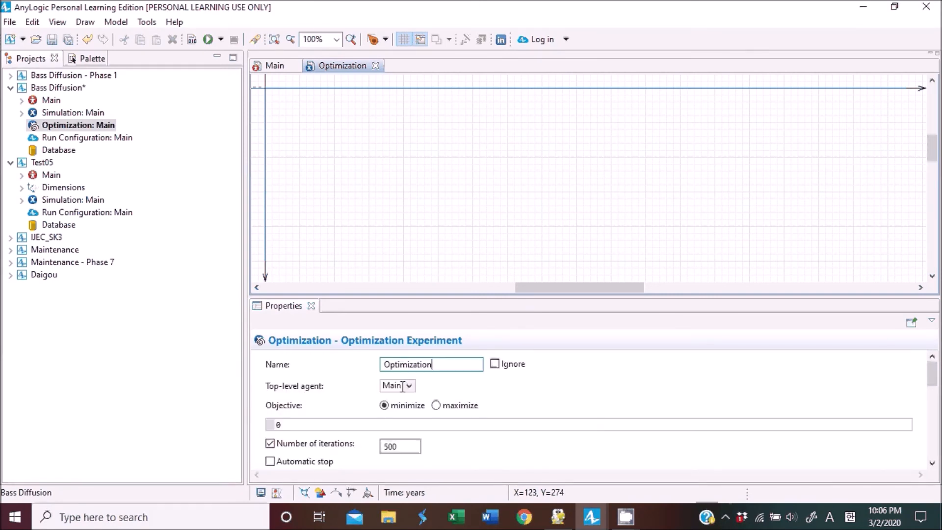
left_click(310, 425)
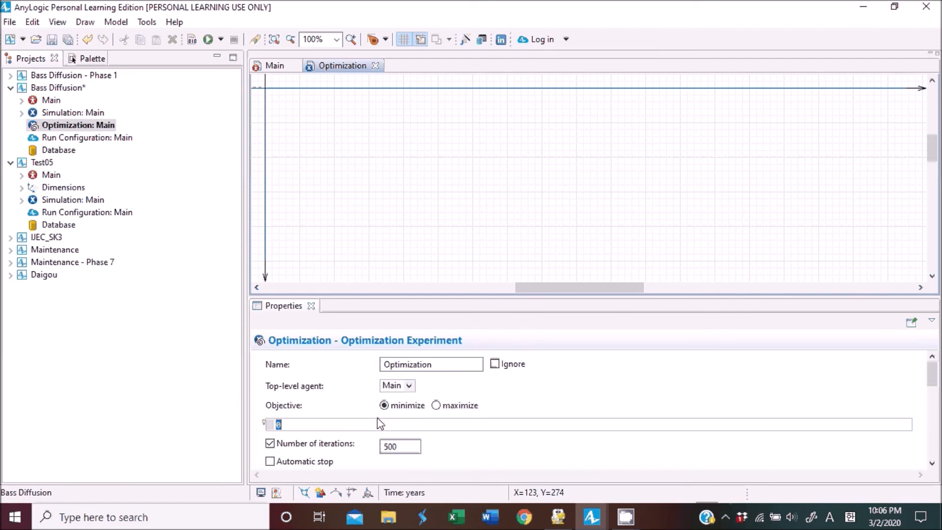
type("root.TotalExpendit")
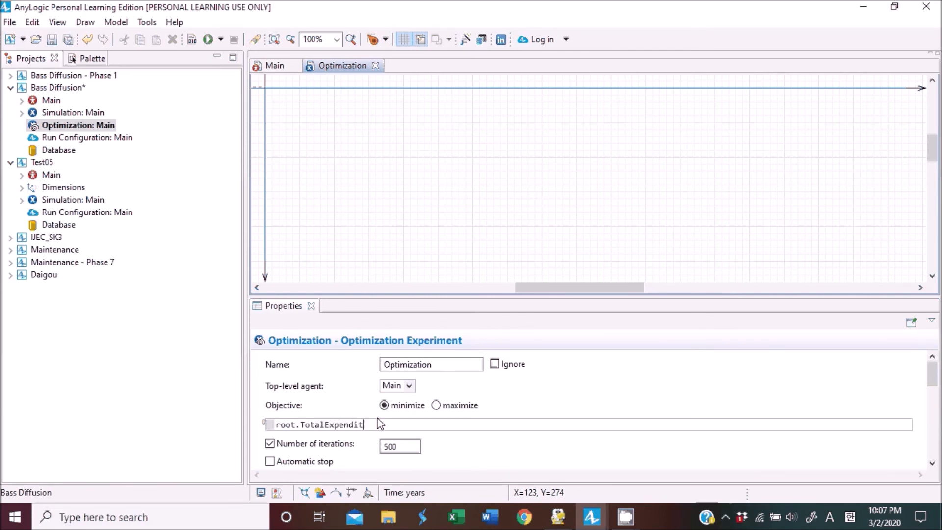
type("ures")
Expand the experiment's parameters table and make MonthlyExpenditures a continuous parameter.
scroll(444, 434, "down", 1)
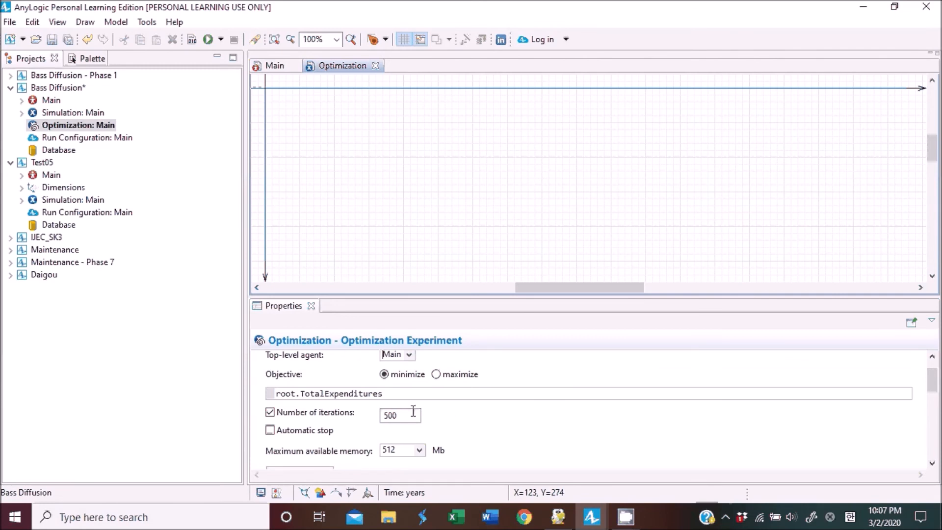
scroll(442, 438, "down", 2)
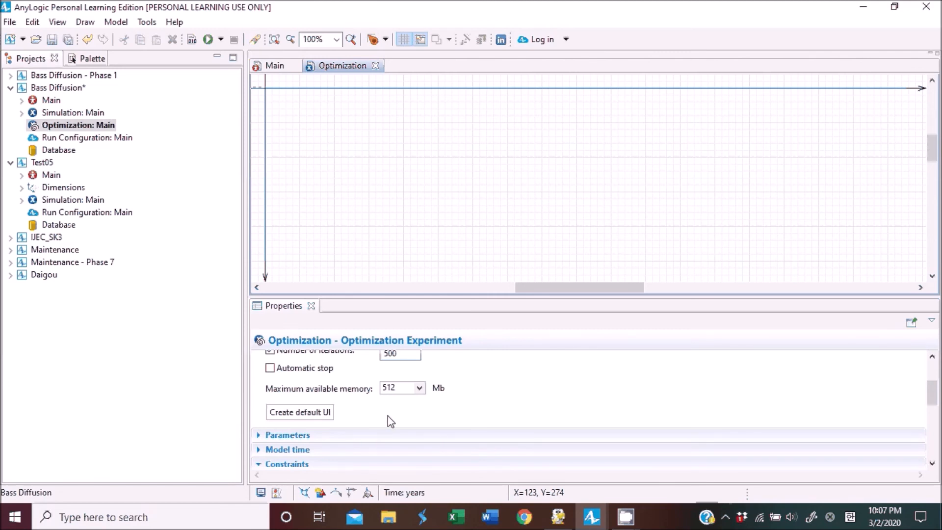
scroll(388, 416, "up", 3)
scroll(405, 417, "down", 4)
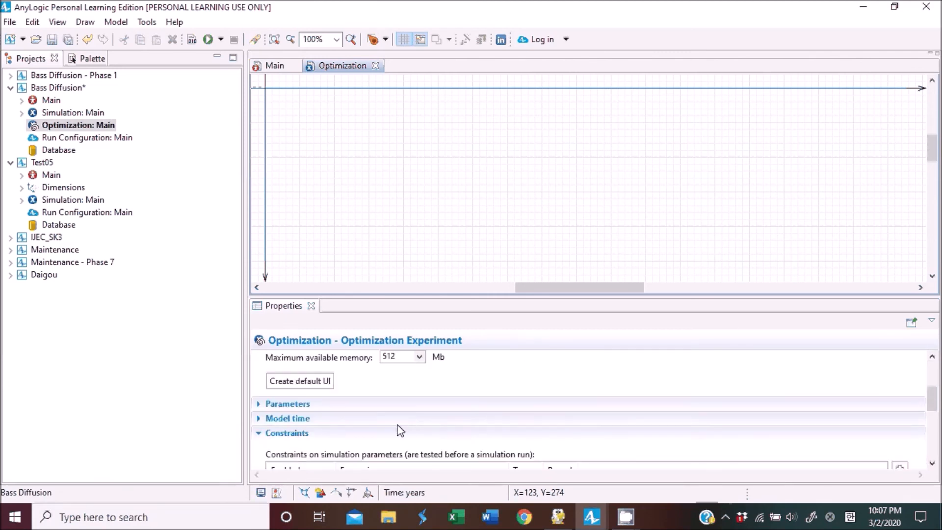
left_click(301, 404)
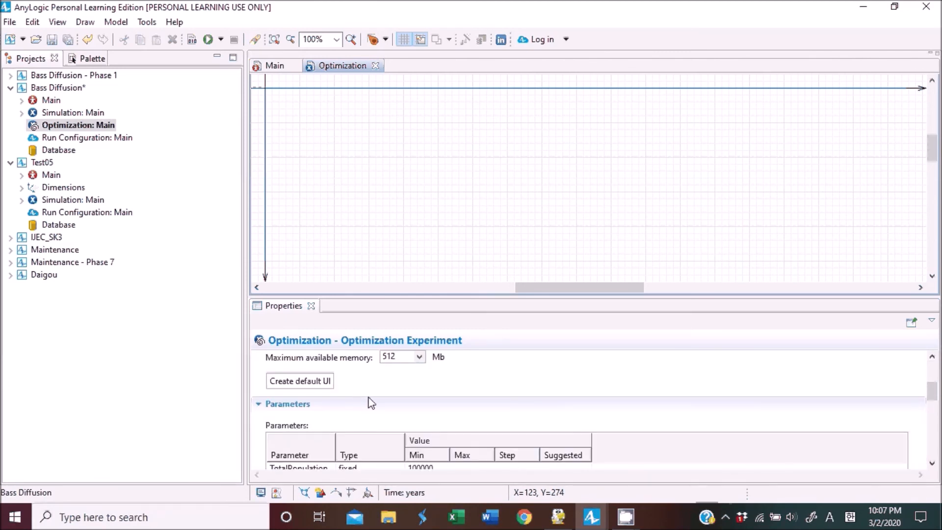
scroll(371, 402, "down", 2)
left_click(302, 409)
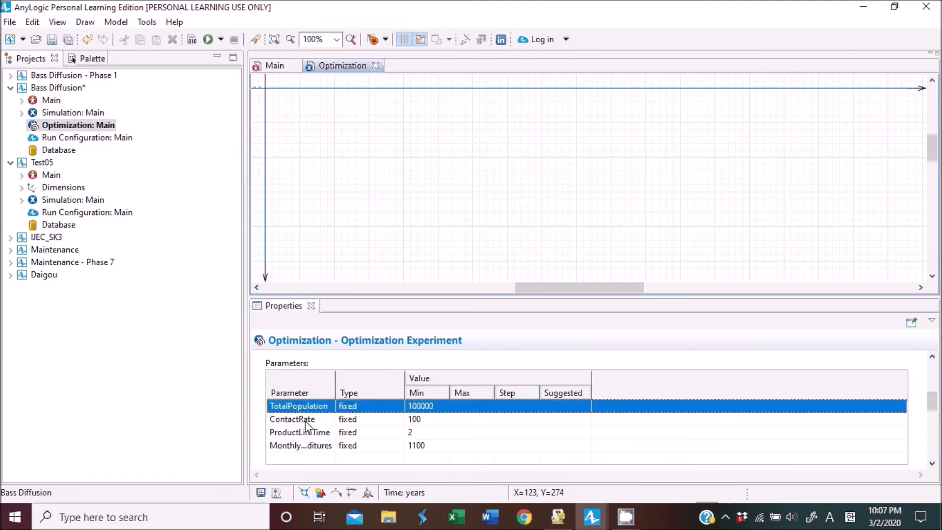
left_click(306, 421)
left_click(308, 436)
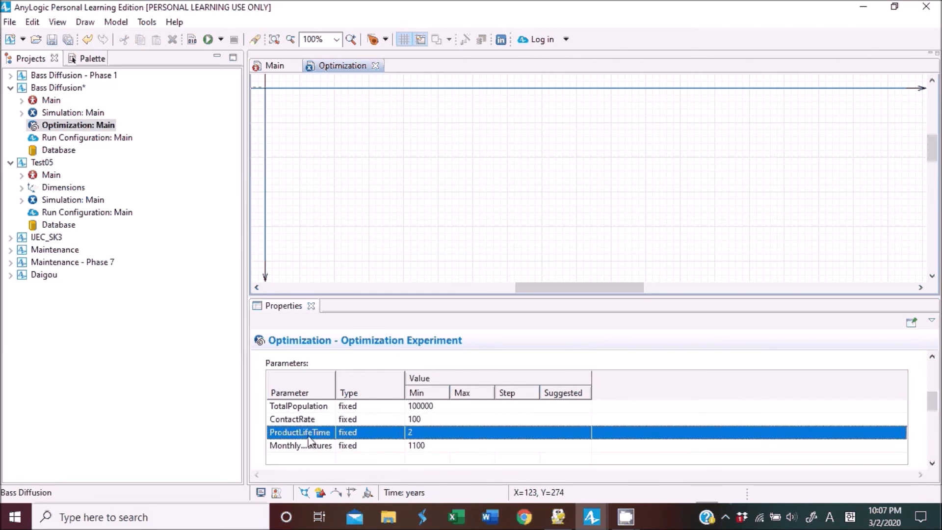
left_click(312, 448)
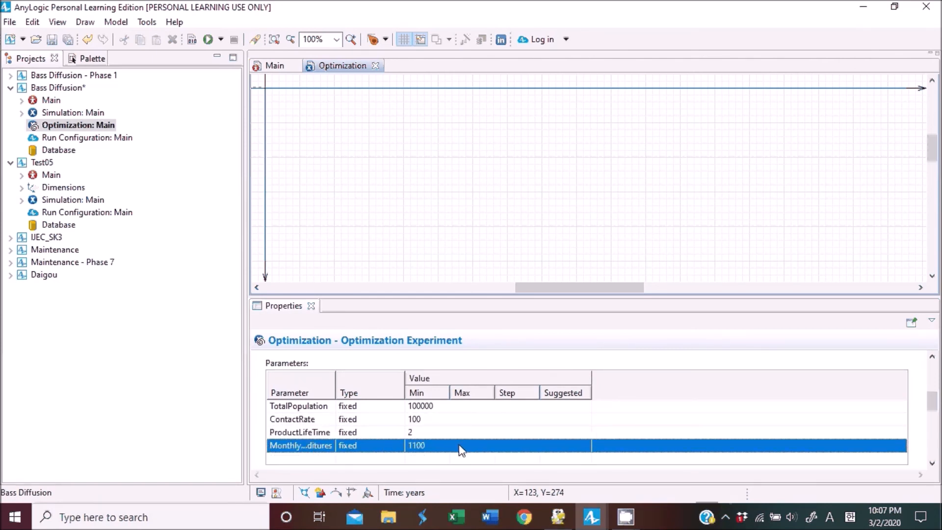
left_click(363, 446)
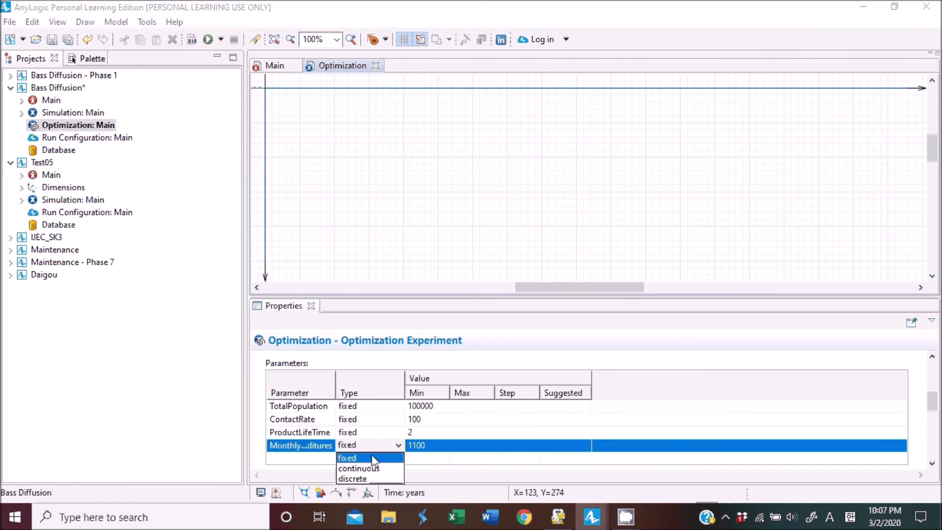
left_click(382, 469)
Set the MonthlyExpenditures range to a minimum of 0 and a maximum of 10000.
left_click(445, 449)
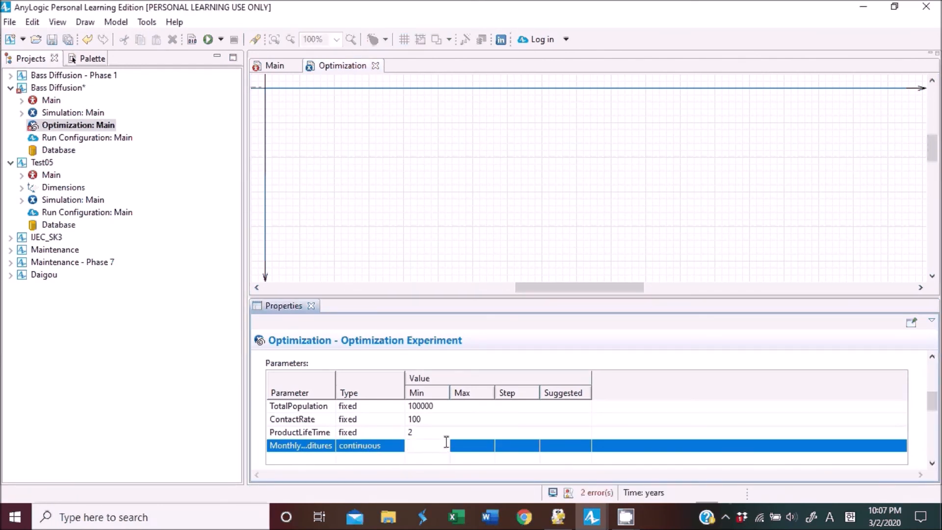
left_click(472, 444)
type("10000")
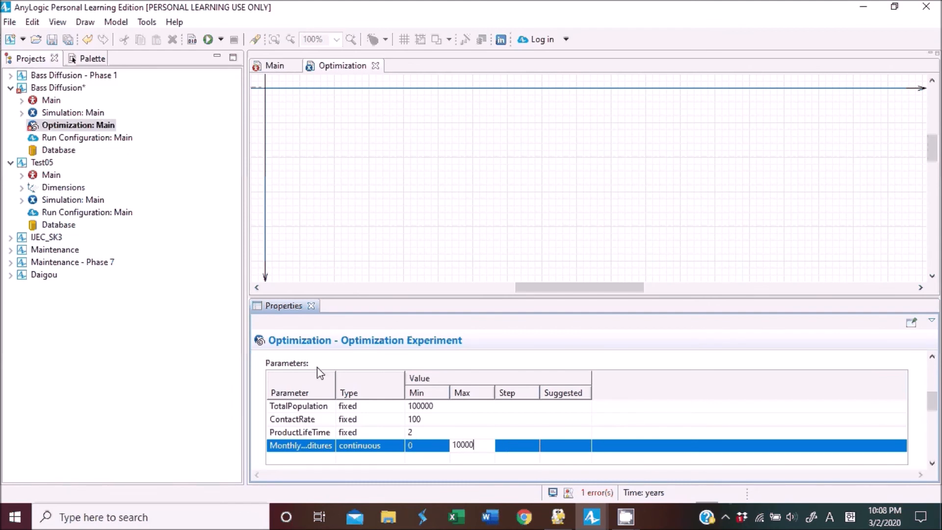
left_click_drag(336, 377, 361, 377)
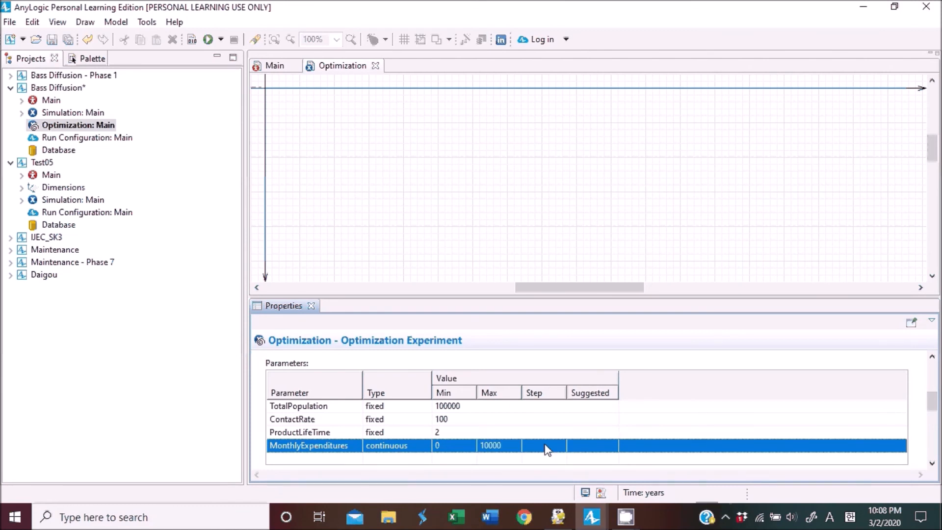
Set the suggested value of MonthlyExpenditures to 1000.
left_click(592, 449)
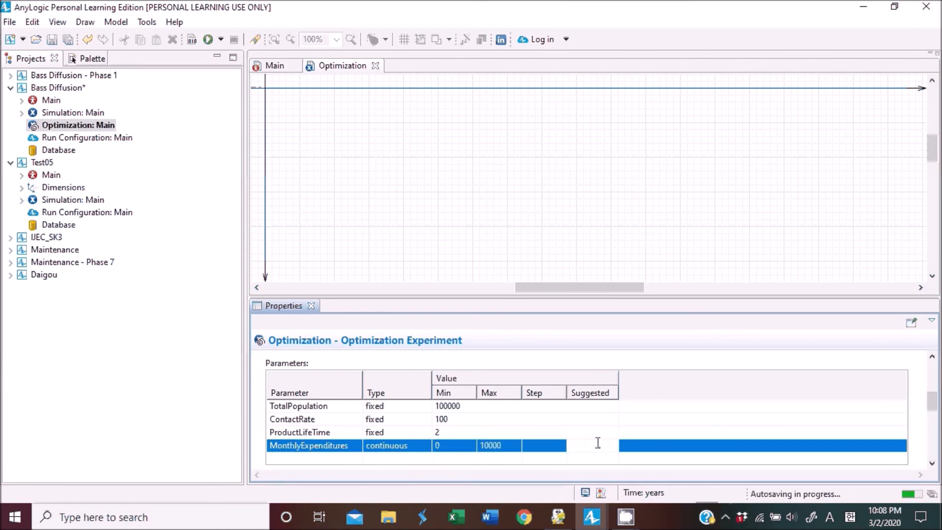
type("1000")
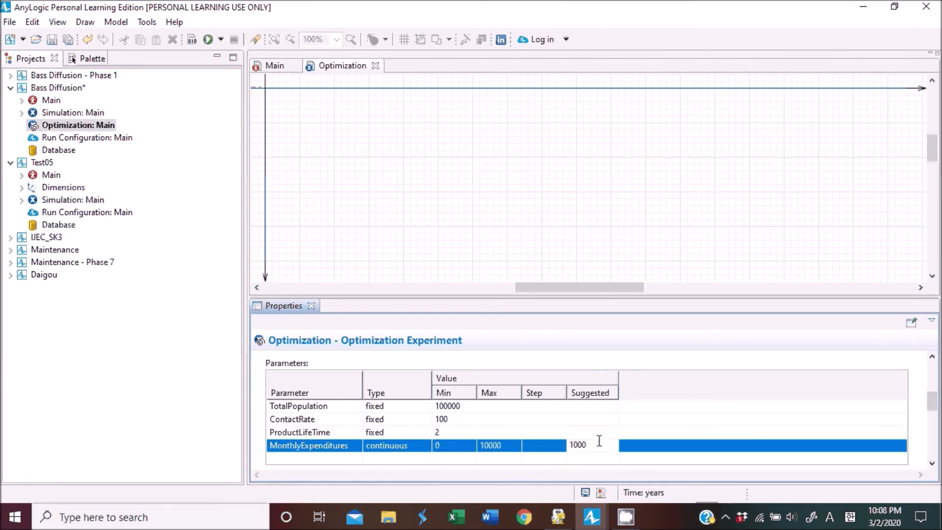
left_click(603, 436)
left_click(600, 445)
left_click_drag(601, 445, 564, 444)
Add a requirement that root.Adopters be >= 80000.
scroll(392, 409, "down", 1)
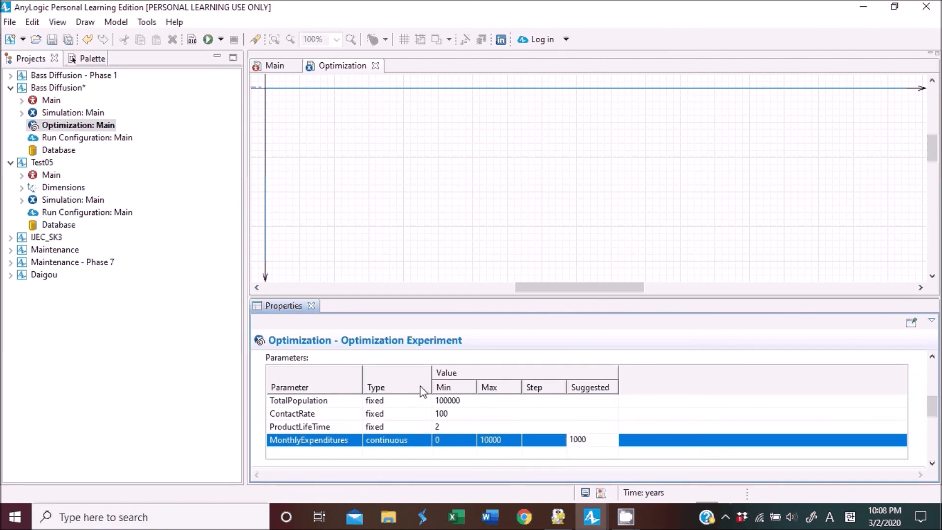
scroll(515, 425, "down", 5)
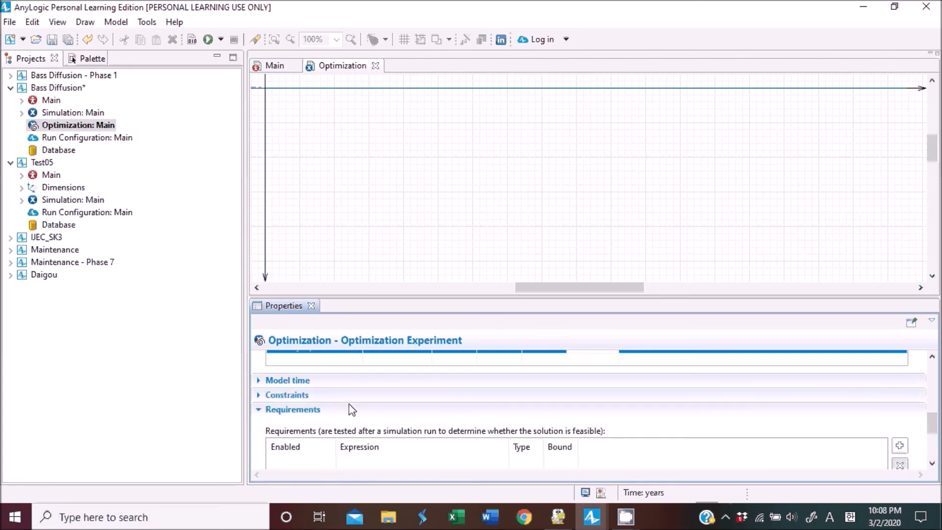
scroll(353, 407, "down", 2)
scroll(357, 411, "up", 1)
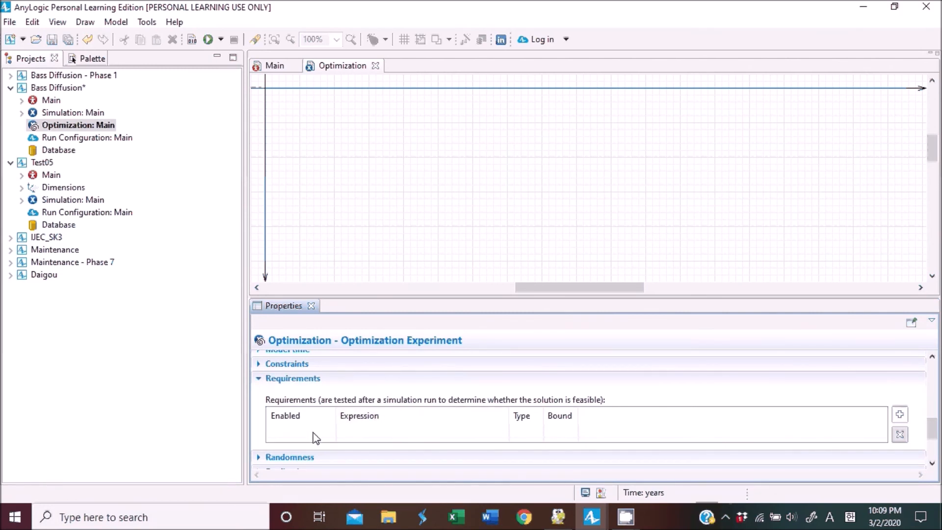
scroll(421, 422, "down", 1)
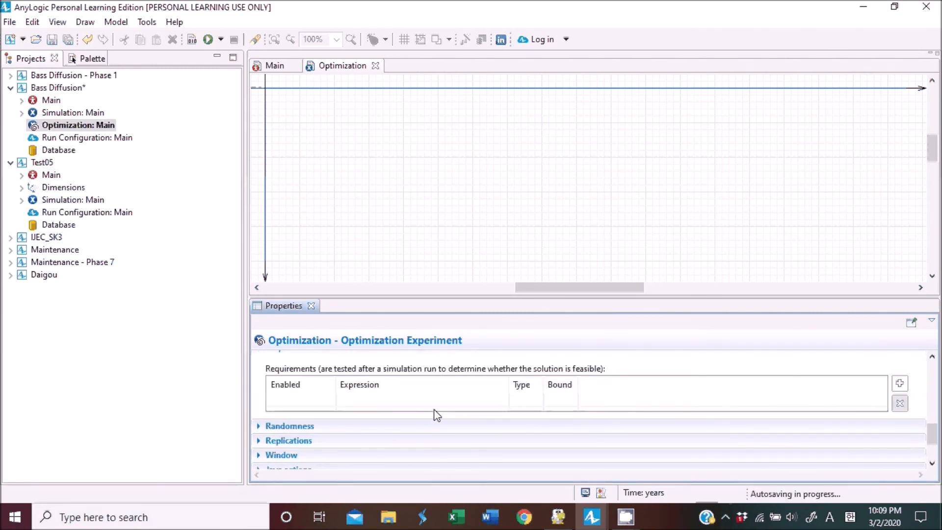
left_click(901, 384)
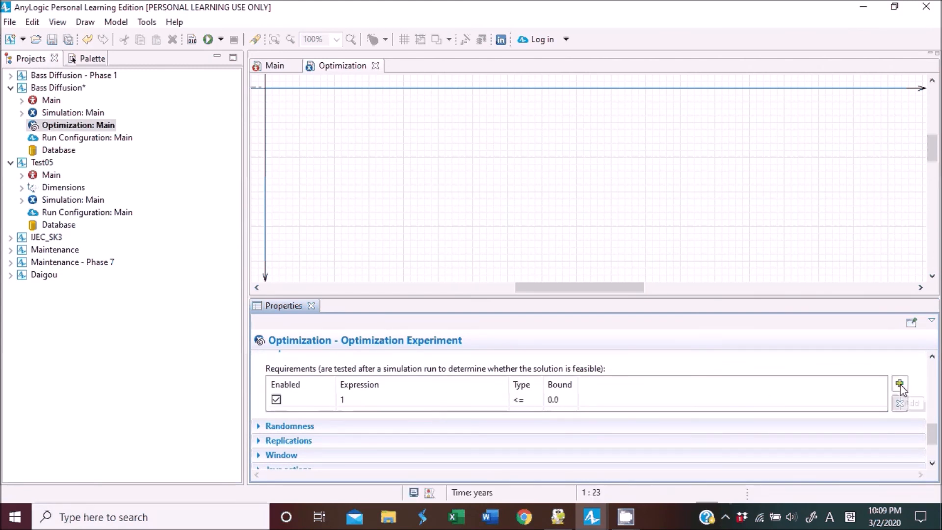
left_click(373, 400)
left_click(288, 399)
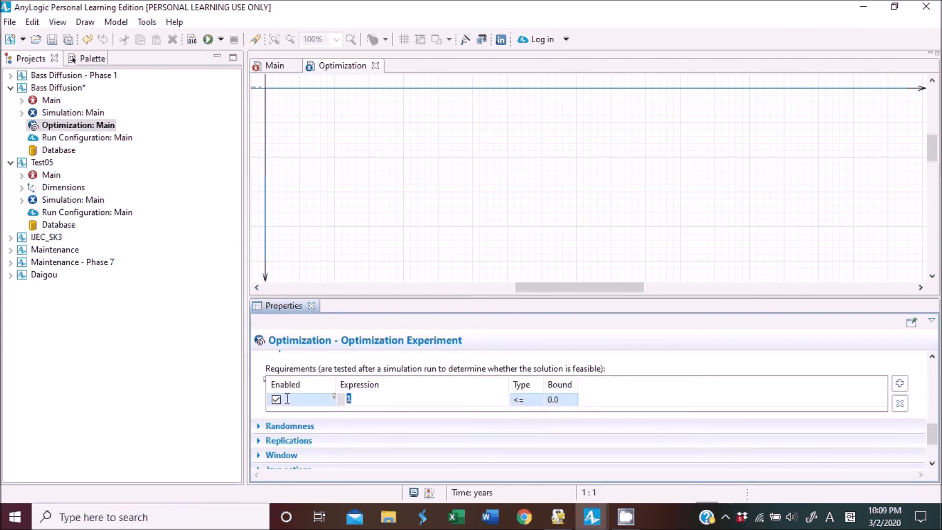
type("root")
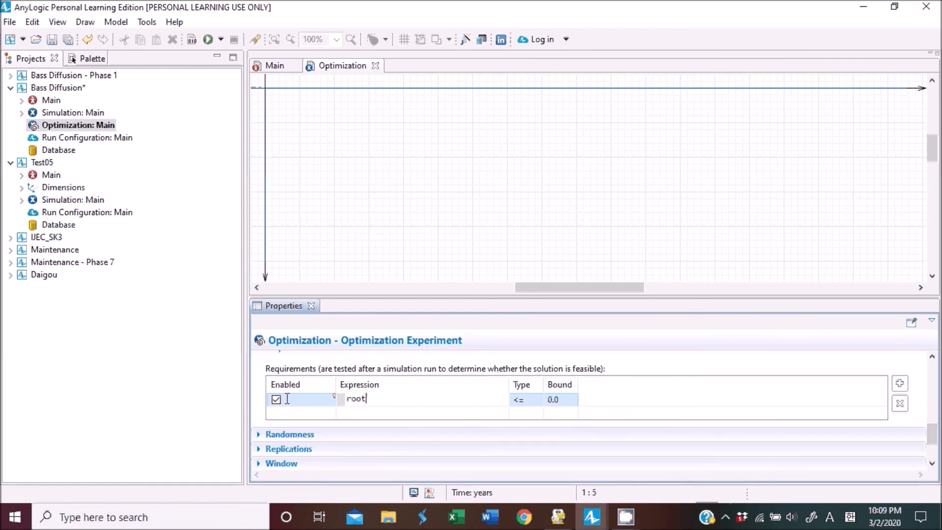
type(".Adopters")
left_click(536, 405)
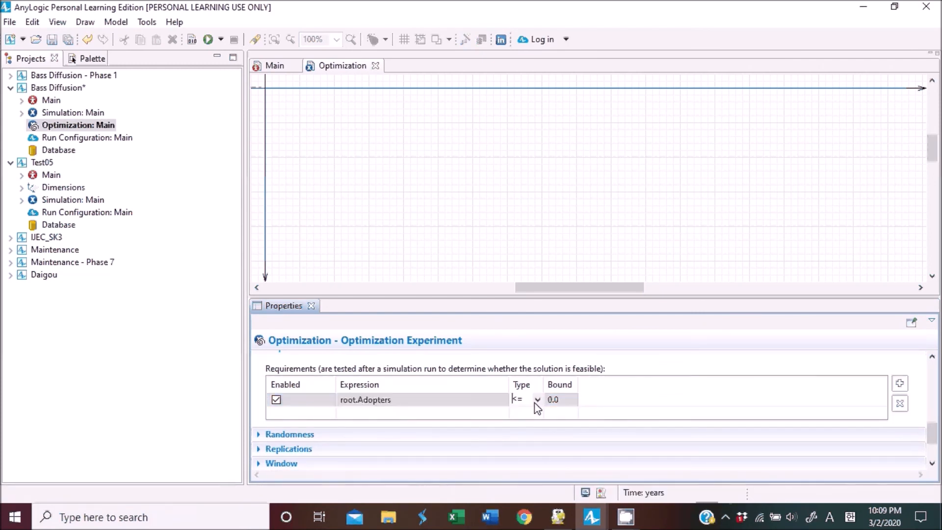
left_click(537, 400)
left_click(521, 422)
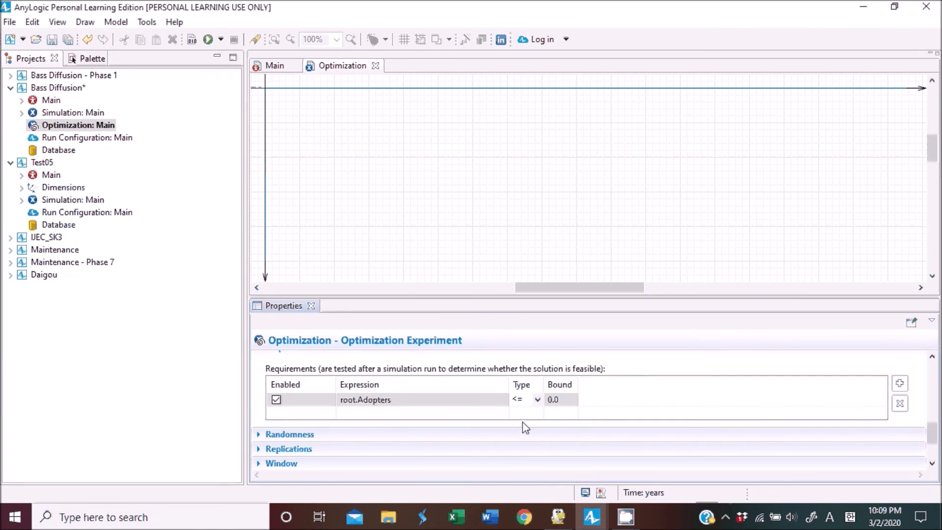
left_click(564, 402)
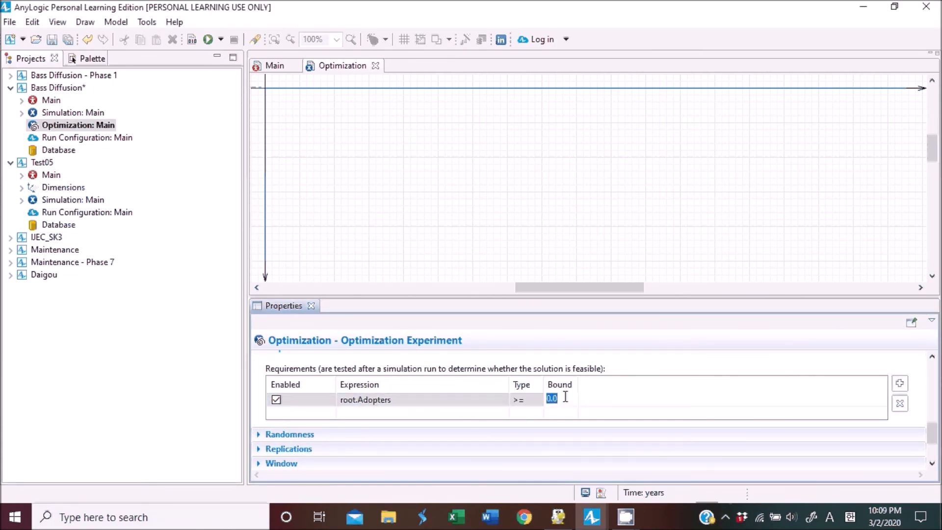
type("80")
Review the objective, parameter ranges and requirement set in the Optimization experiment.
scroll(720, 374, "up", 3)
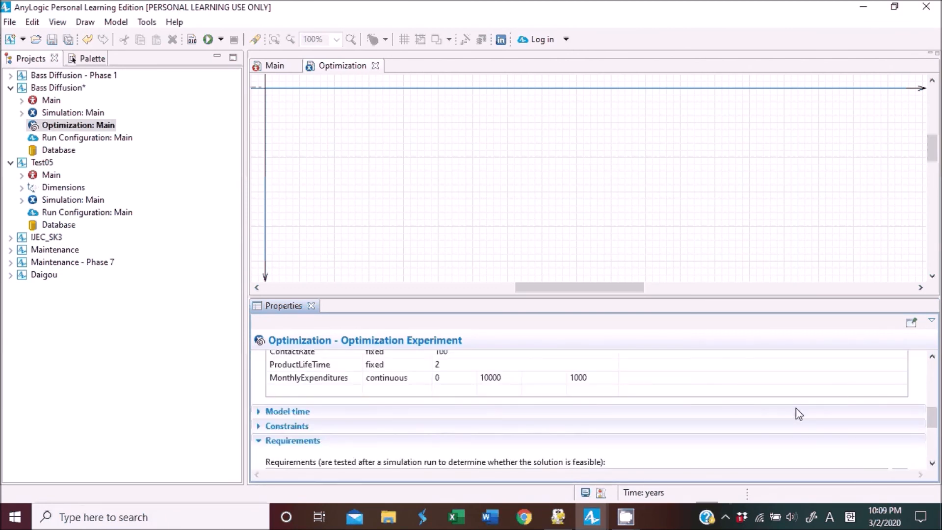
scroll(798, 414, "down", 3)
scroll(383, 405, "up", 4)
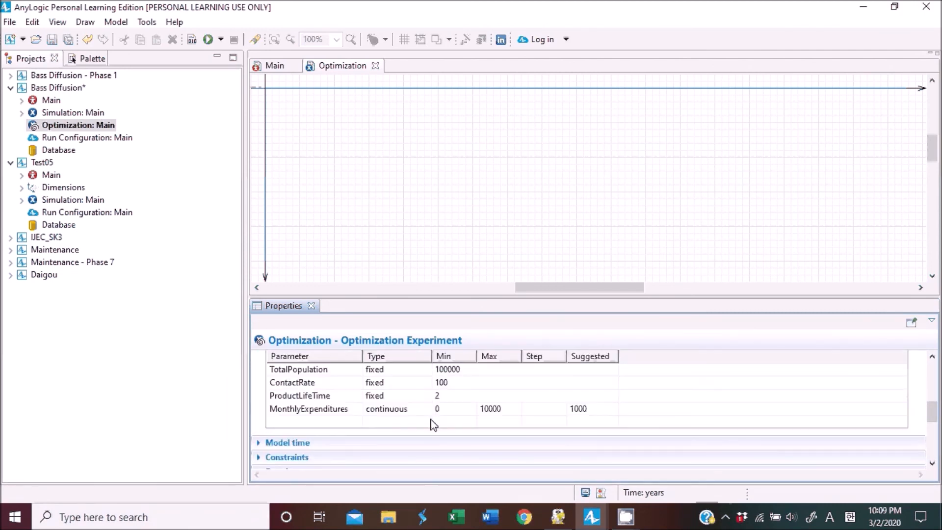
left_click(344, 412)
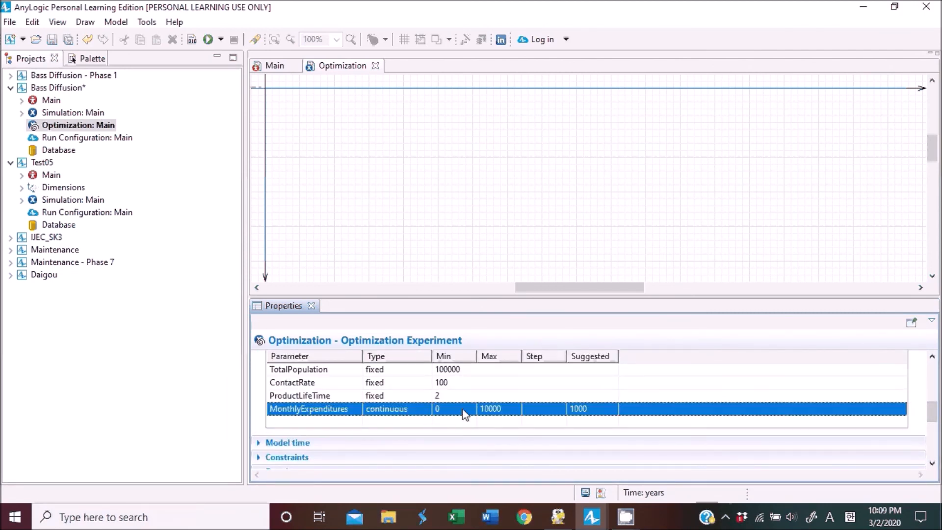
scroll(512, 414, "up", 5)
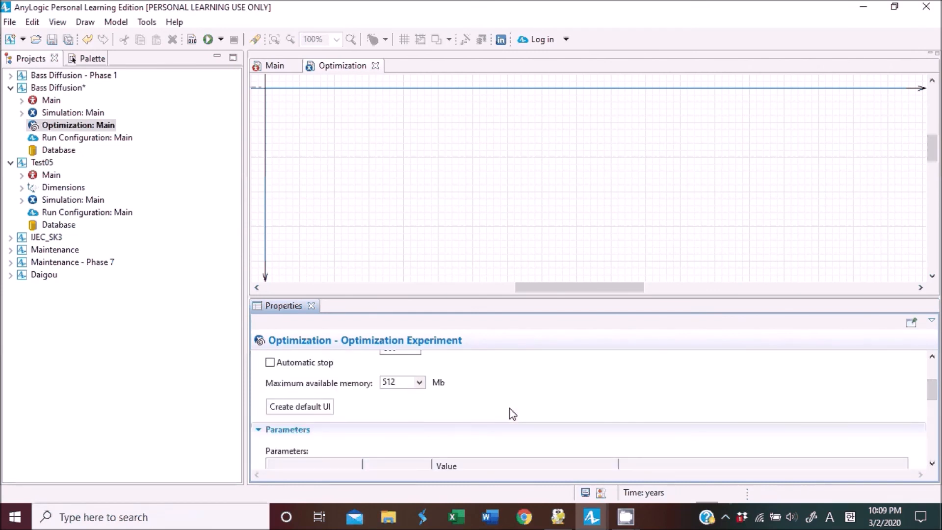
scroll(479, 417, "up", 1)
left_click_drag(280, 388, 409, 389)
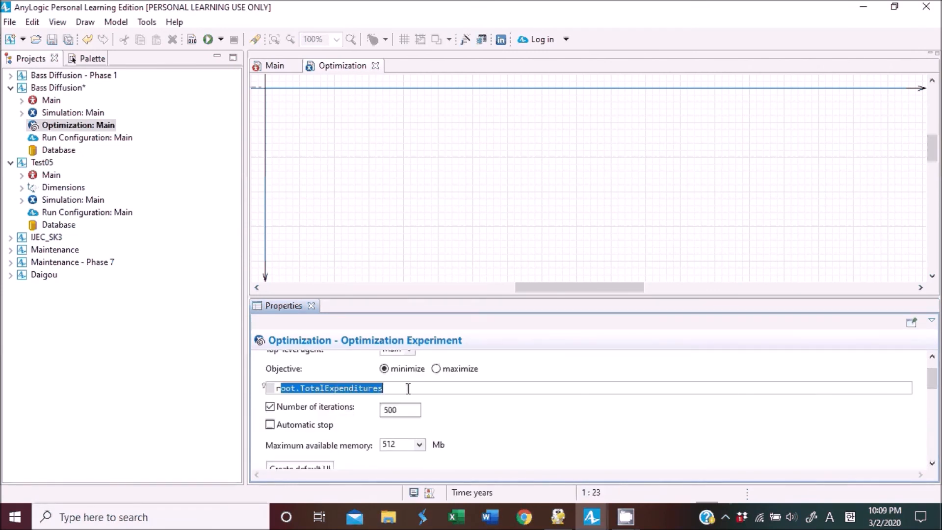
scroll(479, 395, "down", 8)
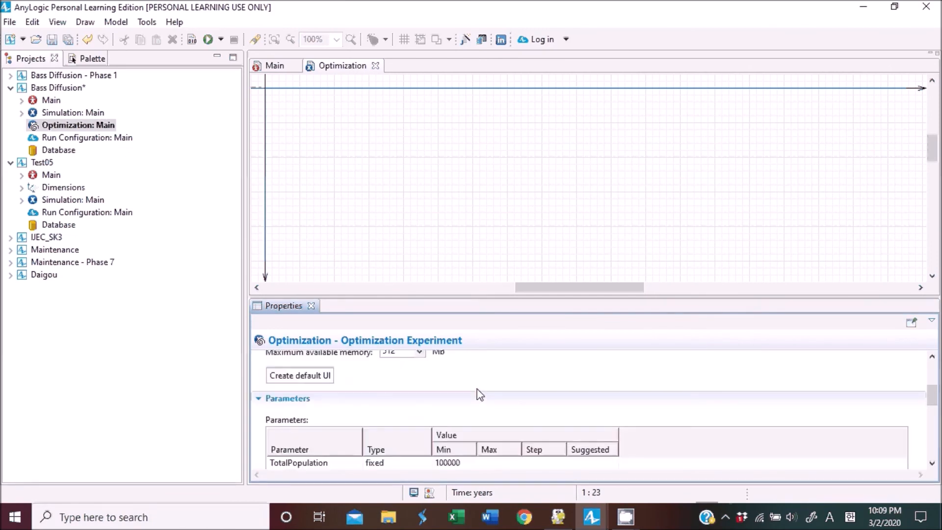
scroll(593, 436, "down", 2)
left_click(557, 400)
left_click(561, 399)
scroll(572, 395, "up", 10)
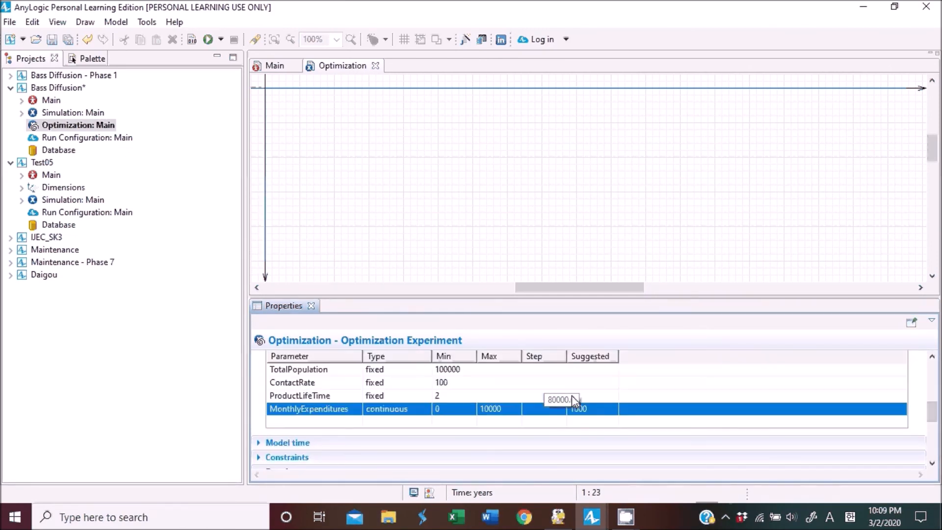
scroll(574, 401, "down", 1)
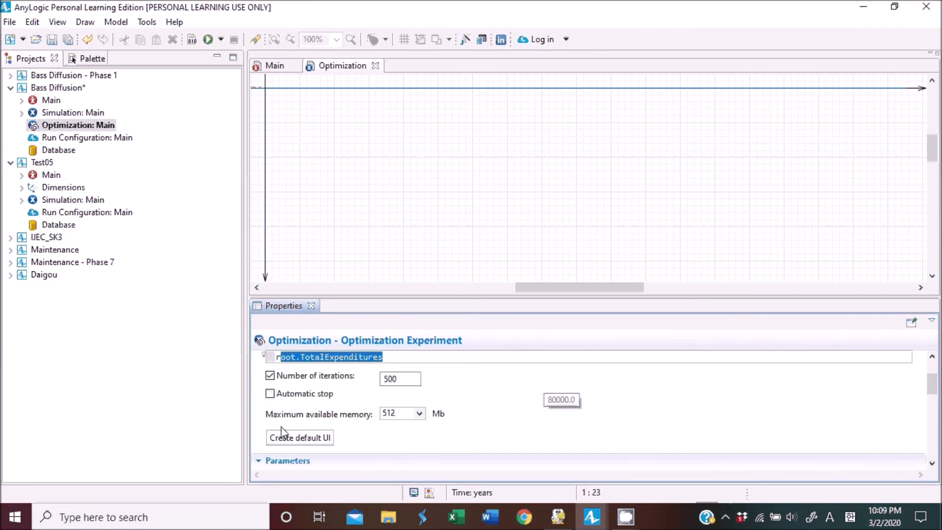
Create the default UI for the Optimization experiment and save the model.
left_click(296, 438)
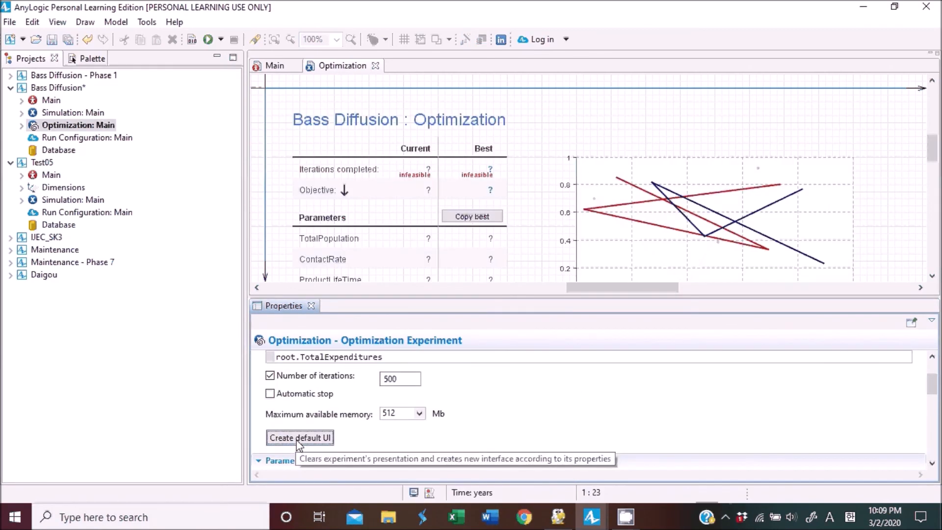
left_click_drag(530, 297, 531, 344)
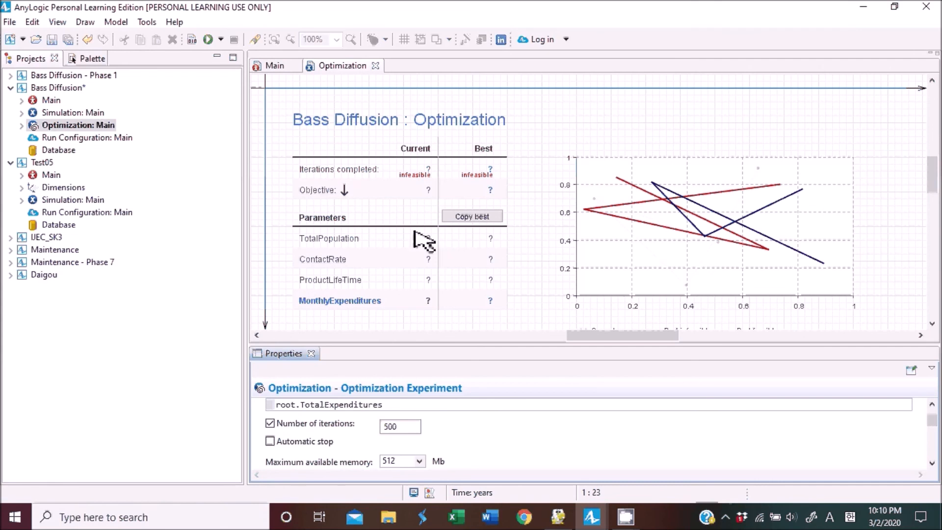
left_click(51, 40)
Run the Bass Diffusion Optimization experiment and examine the best feasible result in its chart.
left_click(221, 40)
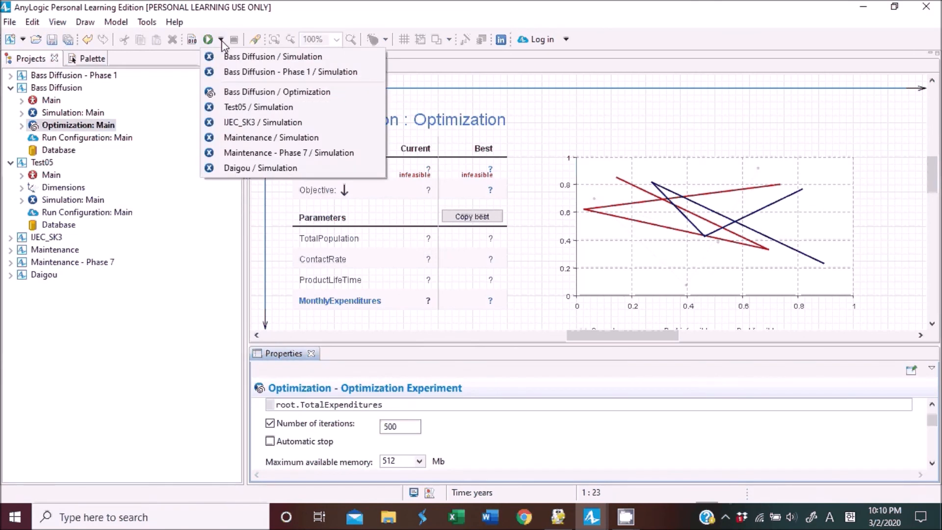
left_click(247, 93)
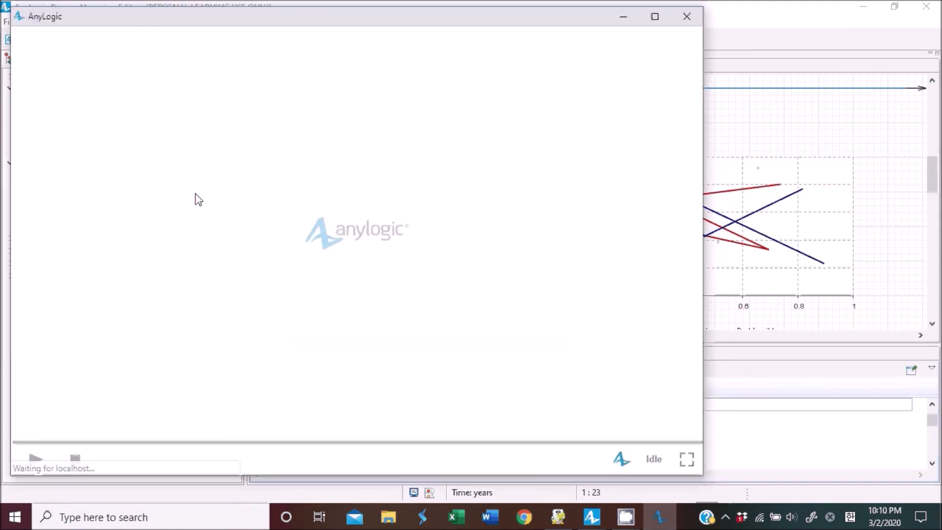
left_click(35, 460)
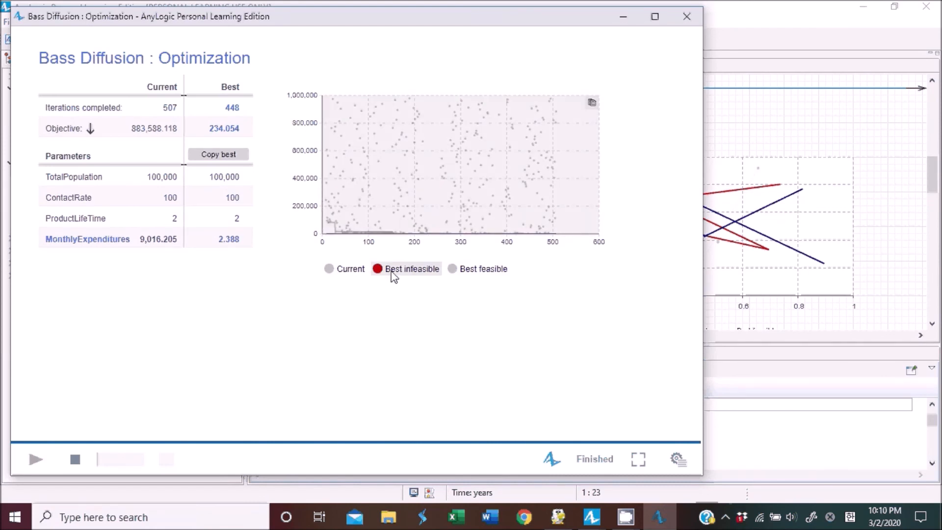
left_click(379, 269)
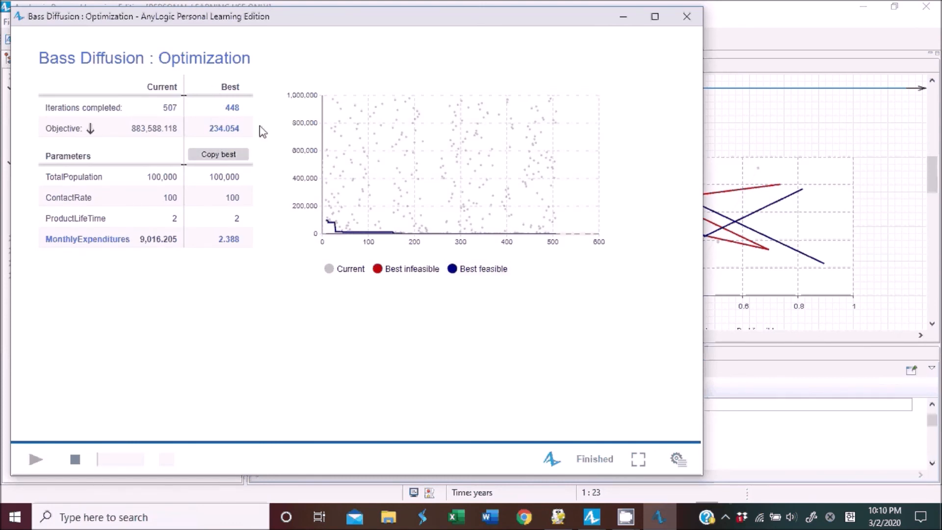
left_click(244, 162)
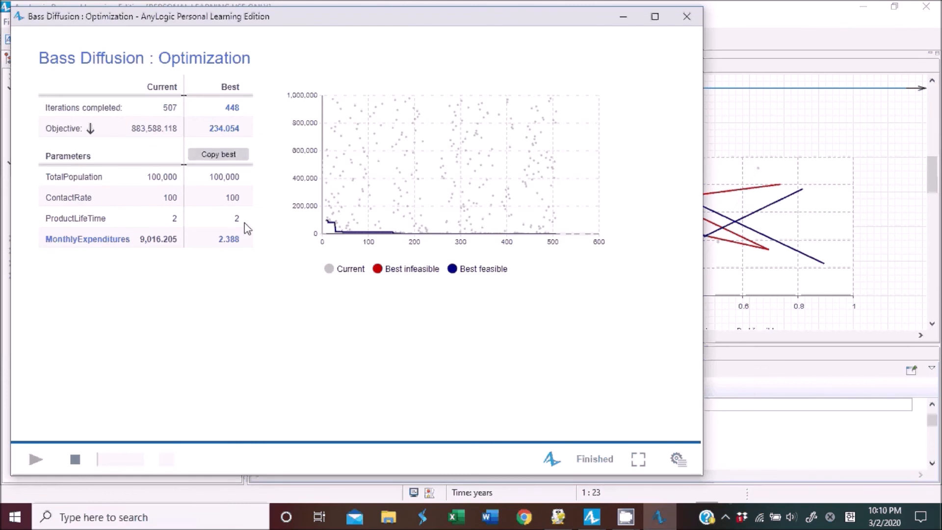